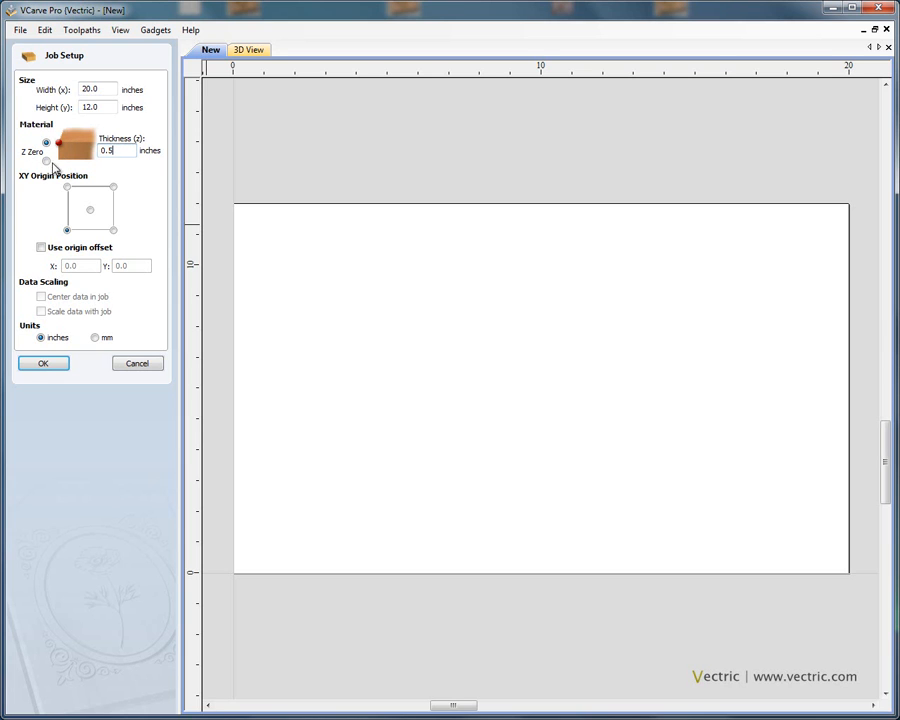
{"action": "left_click", "coordinate": [46, 161]}
{"action": "left_click", "coordinate": [46, 143]}
{"action": "left_click", "coordinate": [96, 338]}
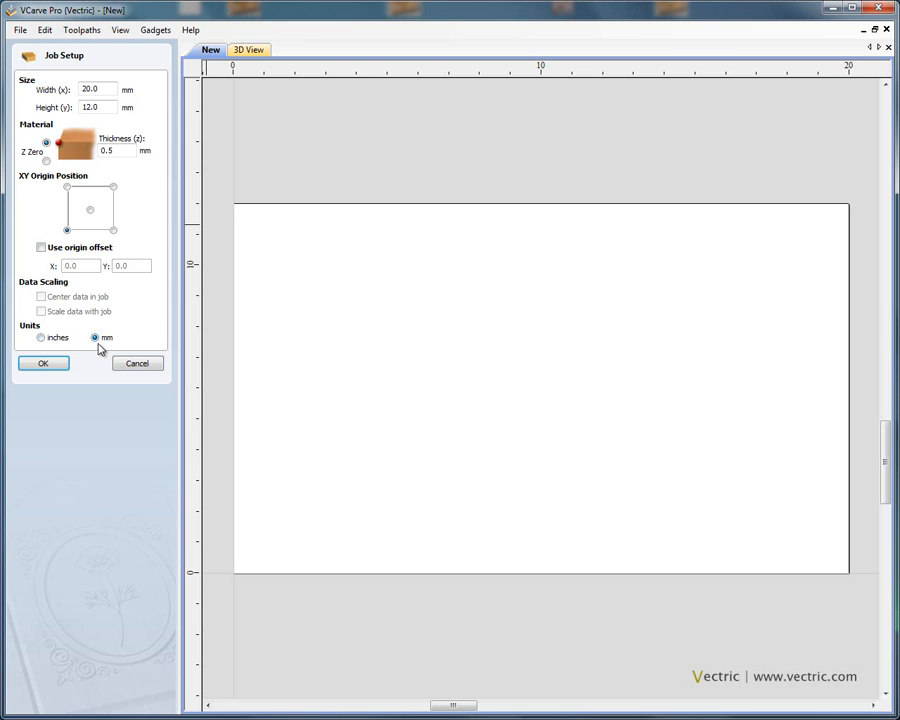
{"action": "left_click", "coordinate": [109, 107]}
{"action": "left_click", "coordinate": [41, 338]}
Step: Confirm the 20 x 12 inch job, 0.5 inches thick, with the XY origin at the bottom-left corner
{"action": "left_click", "coordinate": [126, 150]}
{"action": "left_click", "coordinate": [90, 210]}
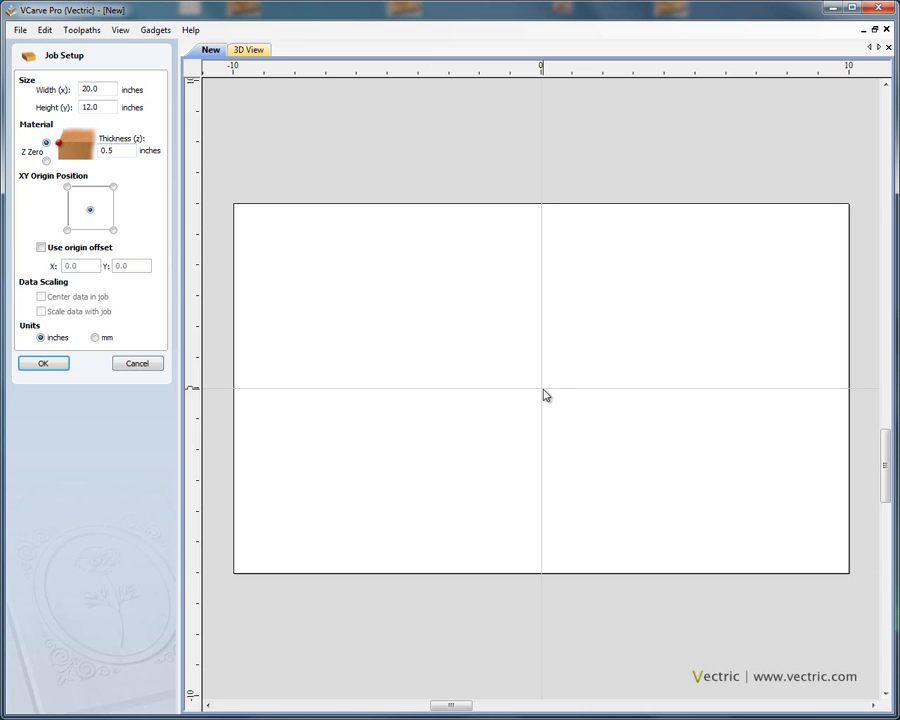
{"action": "left_click", "coordinate": [67, 231]}
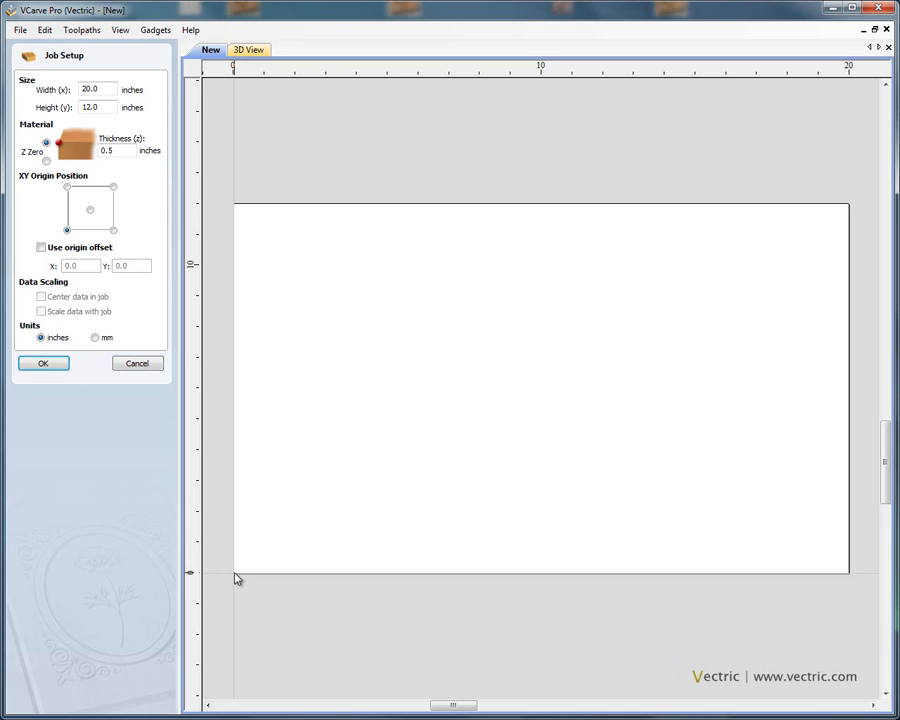
{"action": "left_click", "coordinate": [55, 364]}
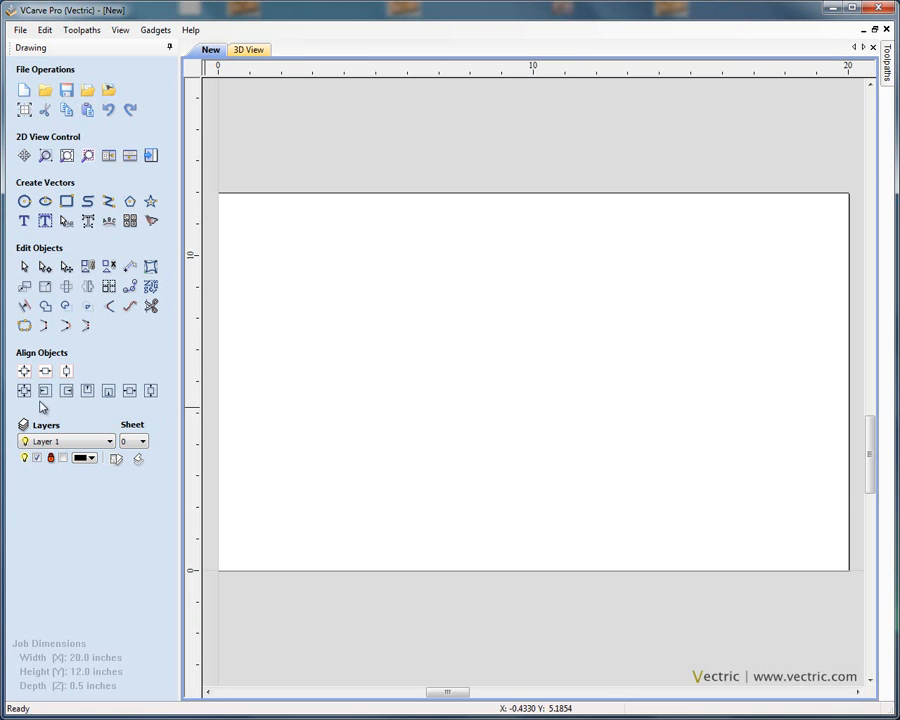
Step: Open the layer control dialog, inspect its layer list, and close it
{"action": "left_click", "coordinate": [116, 460]}
{"action": "left_click_drag", "start_coordinate": [93, 39], "coordinate": [311, 200]}
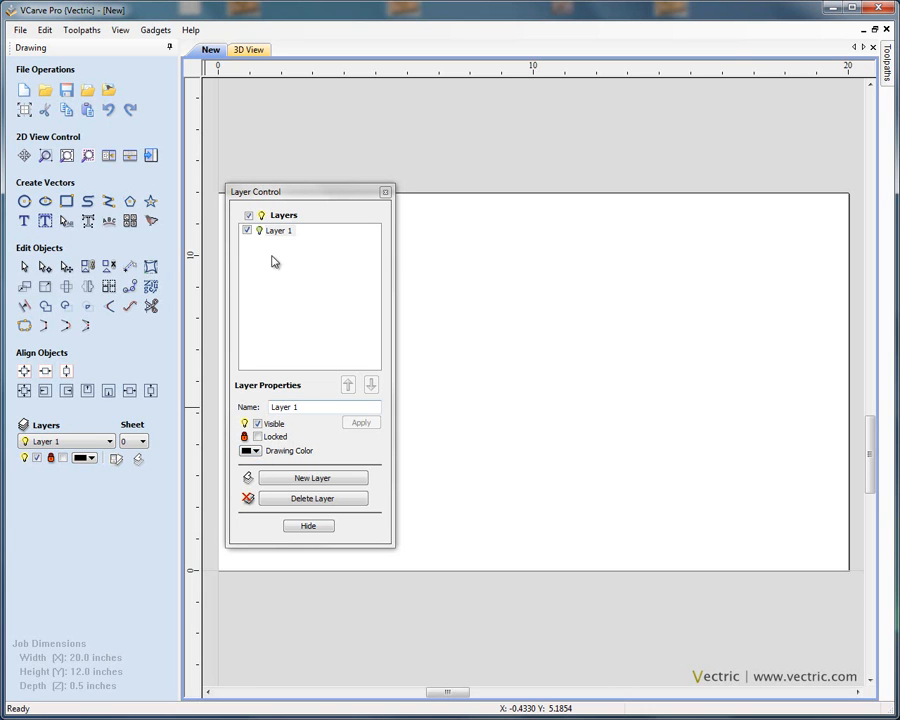
{"action": "left_click", "coordinate": [289, 194]}
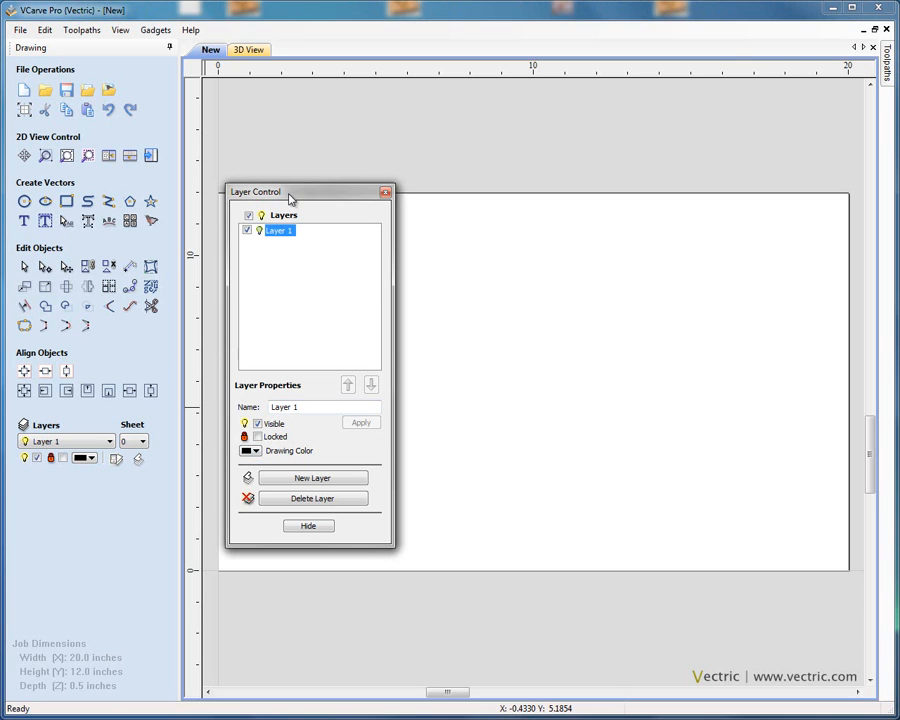
{"action": "left_click", "coordinate": [386, 193]}
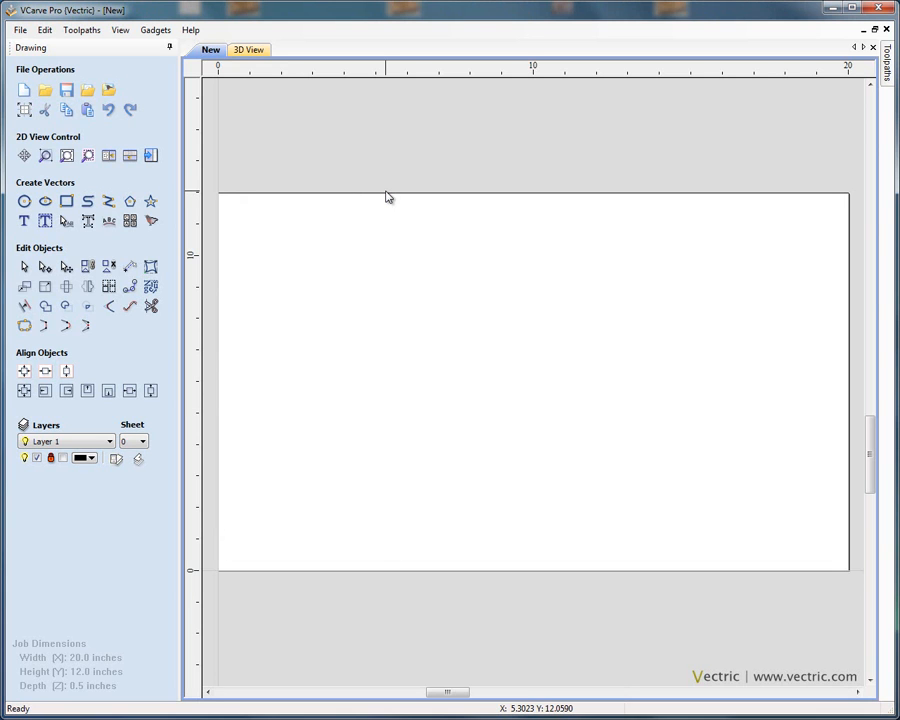
Step: Browse the sample files in the vector import and bitmap import dialogs, cancelling each
{"action": "left_click", "coordinate": [89, 93]}
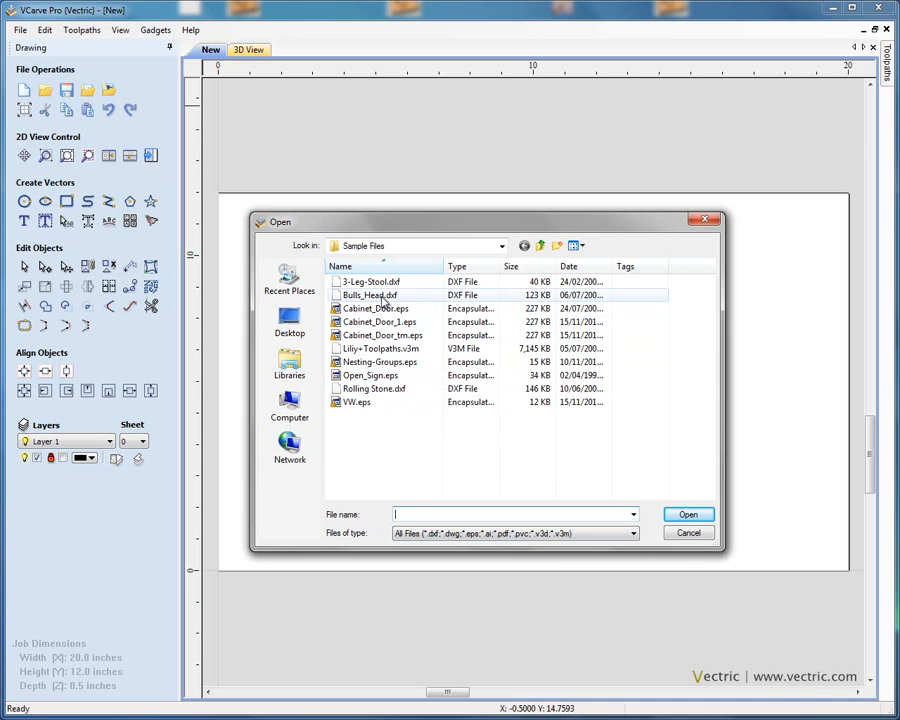
{"action": "left_click", "coordinate": [688, 533]}
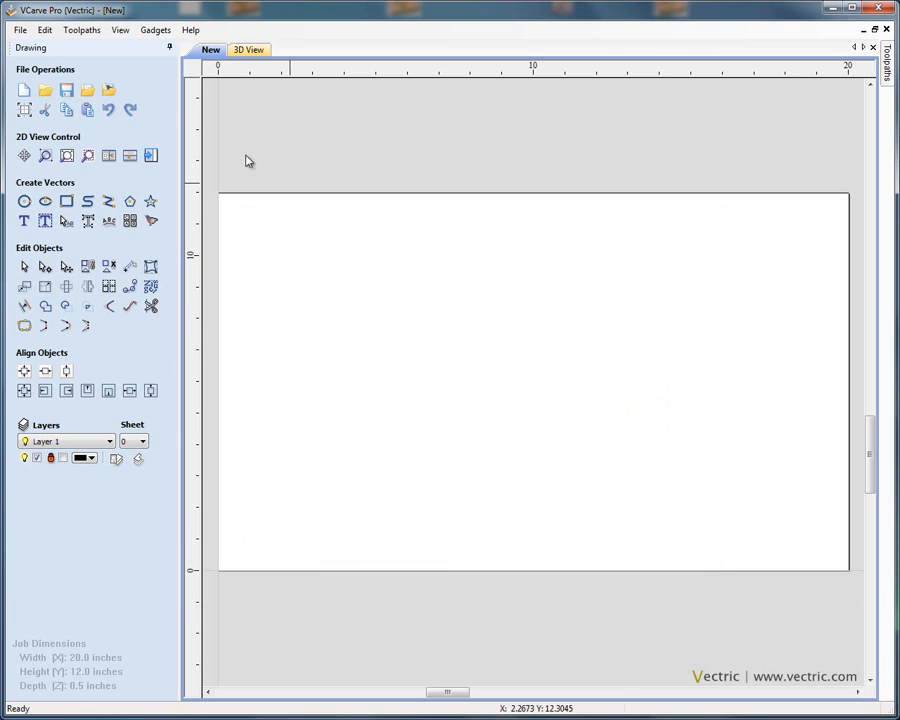
{"action": "left_click", "coordinate": [109, 92]}
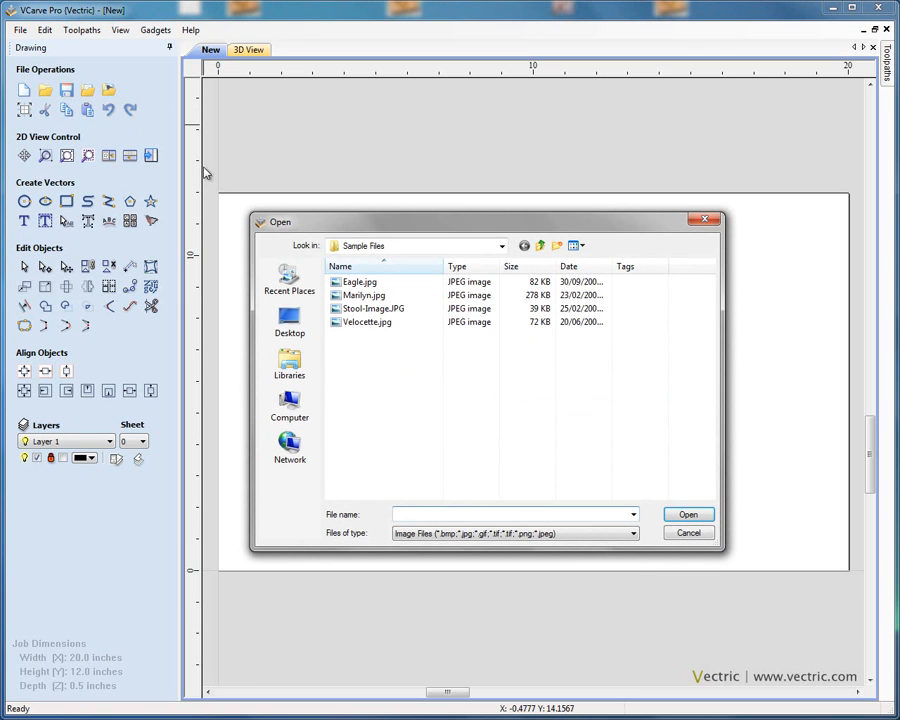
{"action": "left_click", "coordinate": [356, 283]}
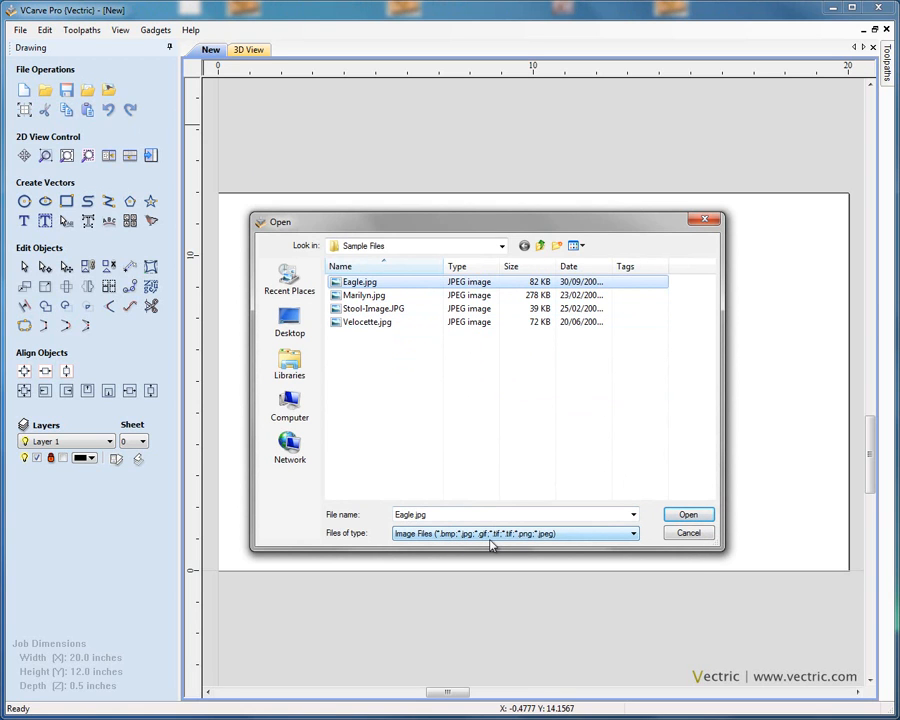
{"action": "left_click", "coordinate": [370, 285]}
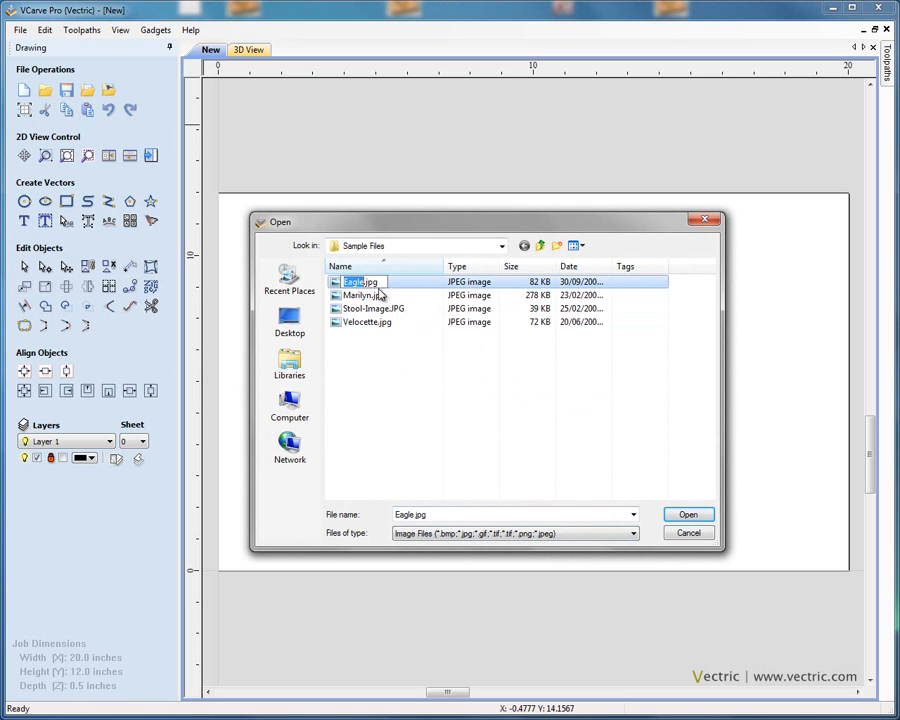
{"action": "left_click", "coordinate": [424, 345]}
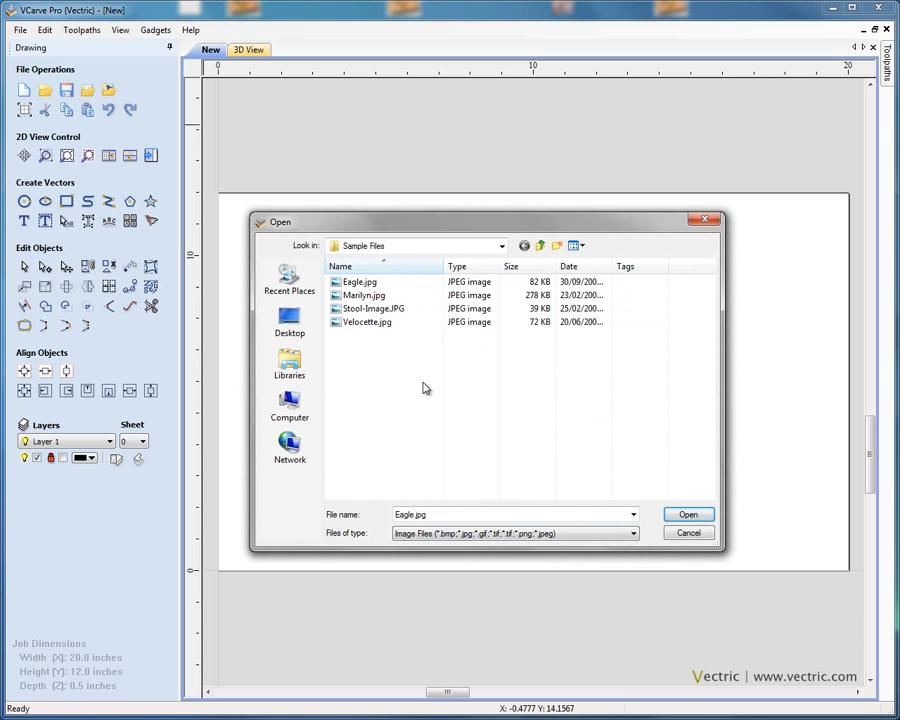
{"action": "left_click", "coordinate": [705, 533]}
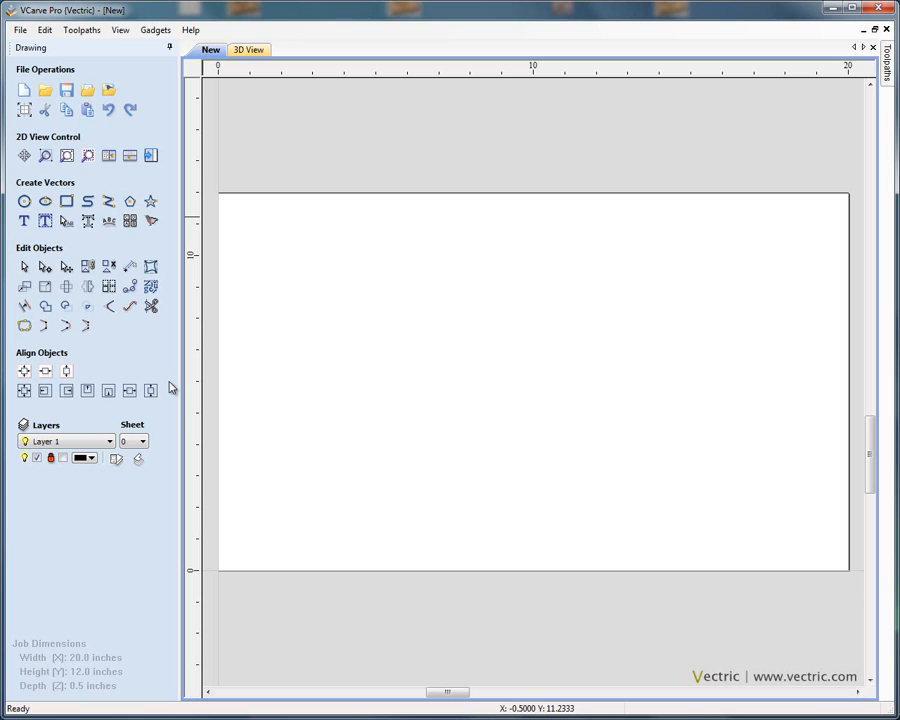
Step: Draw an ellipse in the middle of the job and set its size to 16 by 8 inches
{"action": "left_click", "coordinate": [45, 203]}
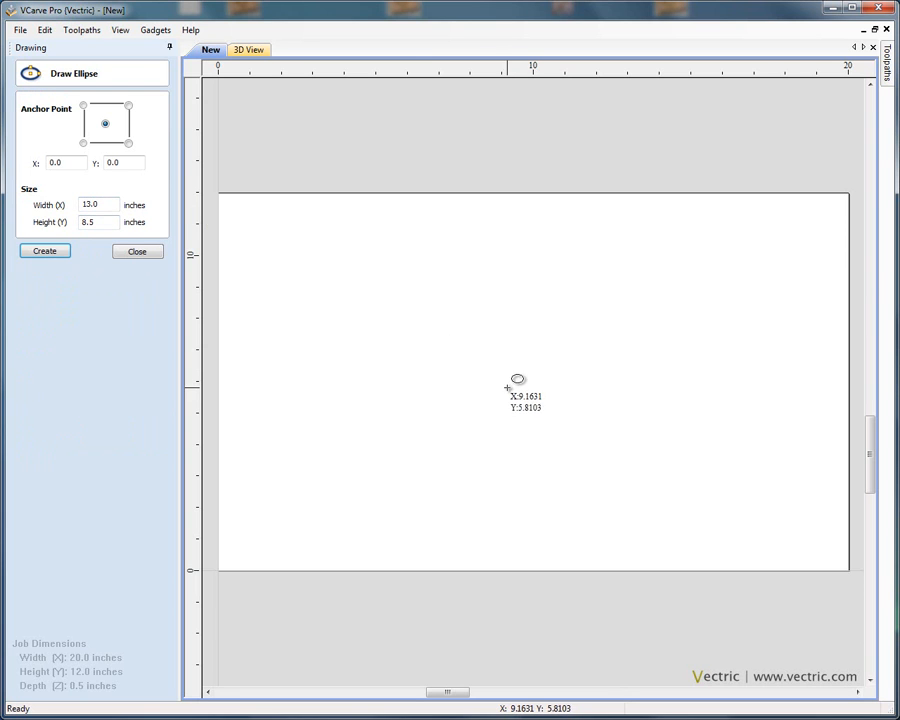
{"action": "left_click_drag", "start_coordinate": [506, 384], "coordinate": [769, 496]}
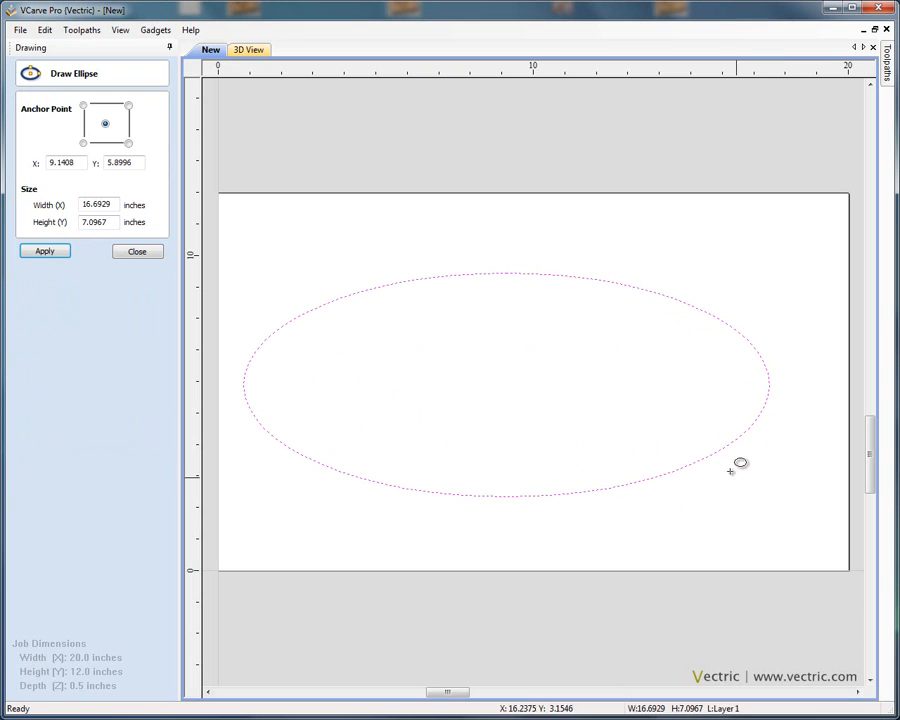
{"action": "left_click_drag", "start_coordinate": [115, 203], "coordinate": [91, 202]}
{"action": "type", "text": "1"}
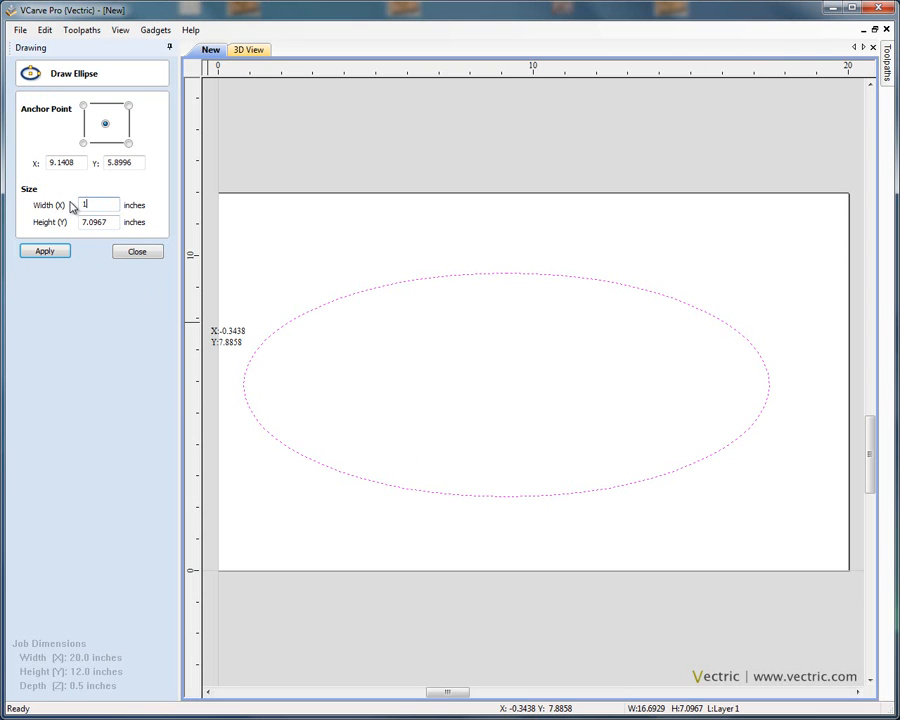
{"action": "type", "text": "6"}
{"action": "left_click_drag", "start_coordinate": [115, 222], "coordinate": [87, 222]}
{"action": "type", "text": "8"}
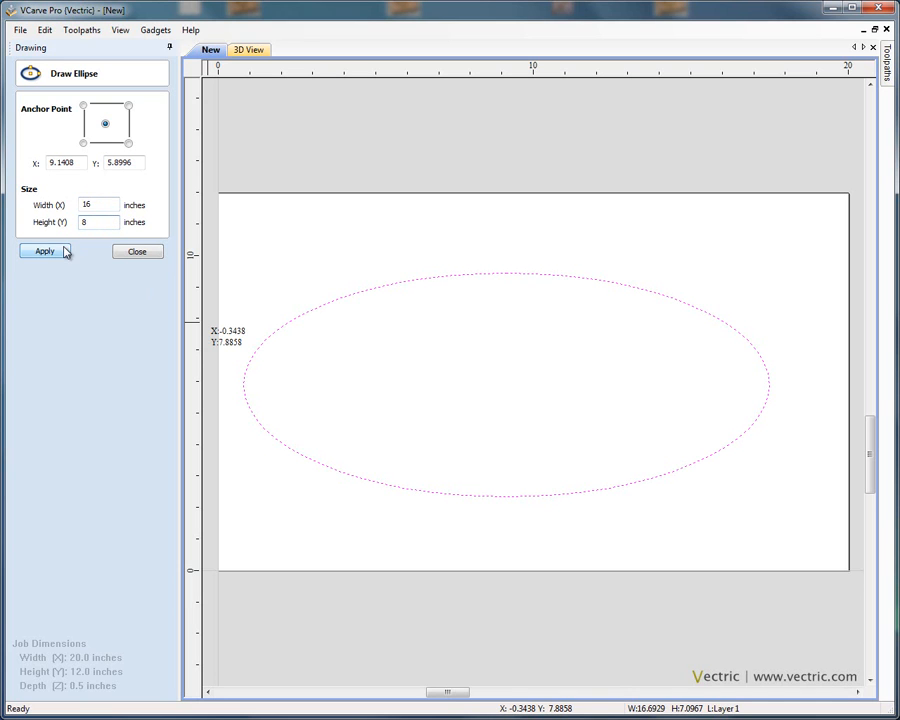
{"action": "left_click", "coordinate": [55, 252]}
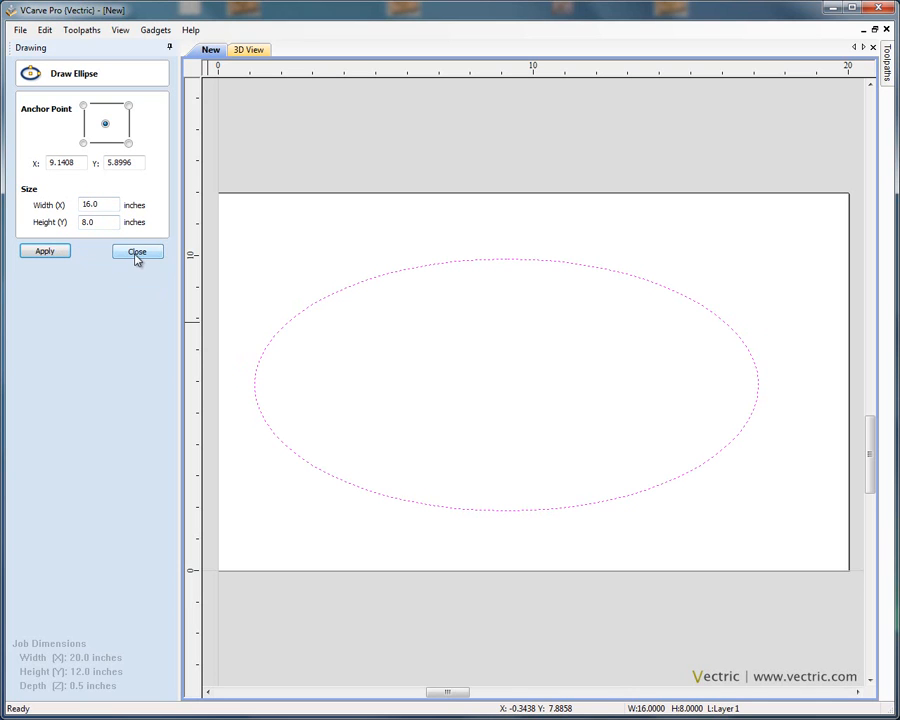
{"action": "left_click", "coordinate": [137, 253]}
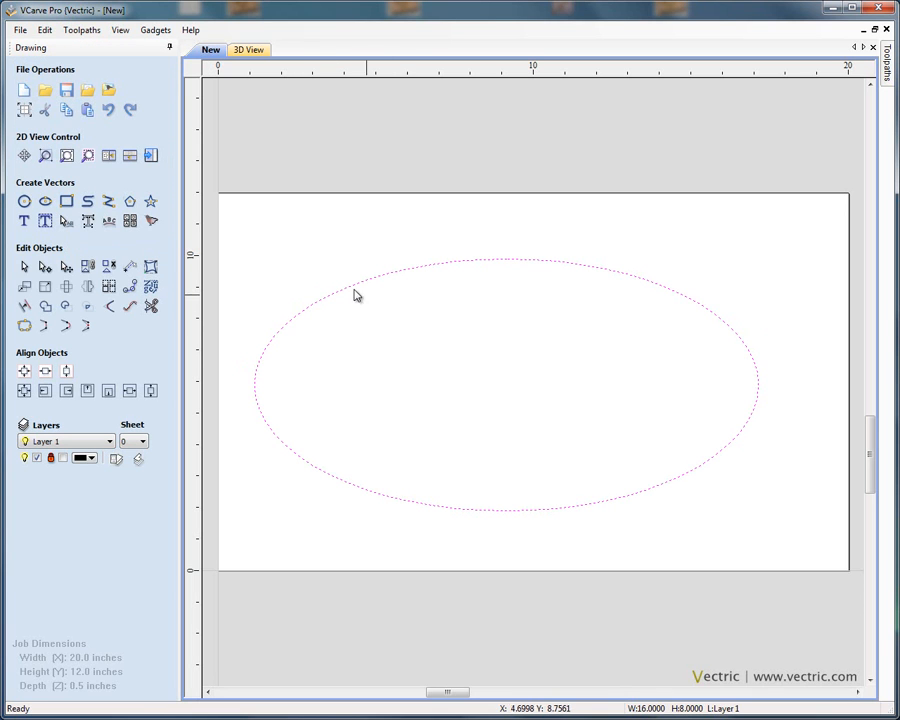
Step: Select the ellipse and centre it in the job area
{"action": "left_click", "coordinate": [306, 268]}
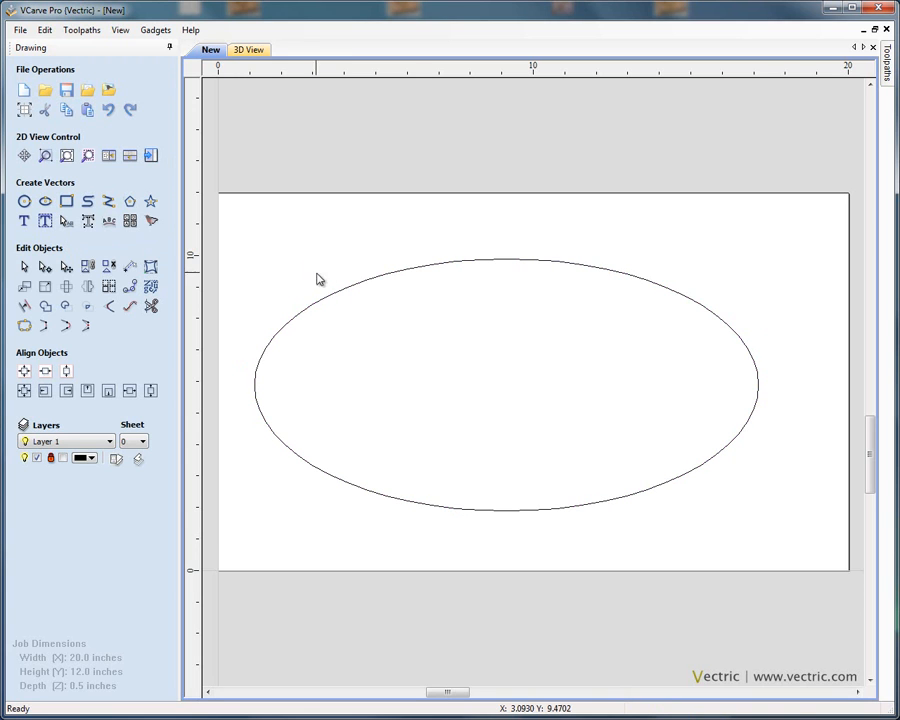
{"action": "left_click", "coordinate": [334, 293]}
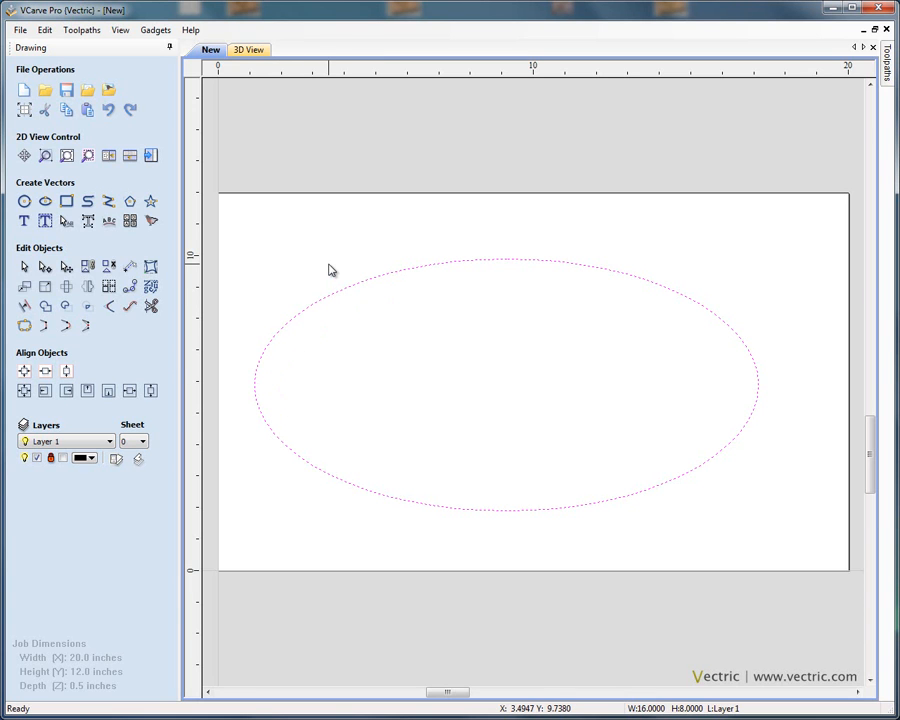
{"action": "left_click_drag", "start_coordinate": [330, 266], "coordinate": [366, 314]}
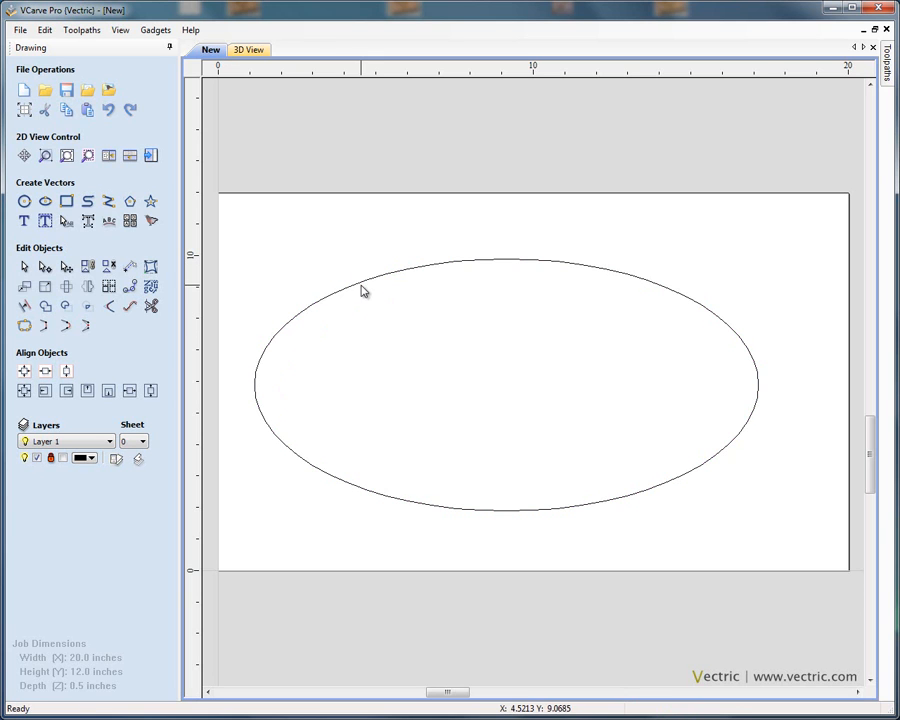
{"action": "left_click", "coordinate": [362, 285]}
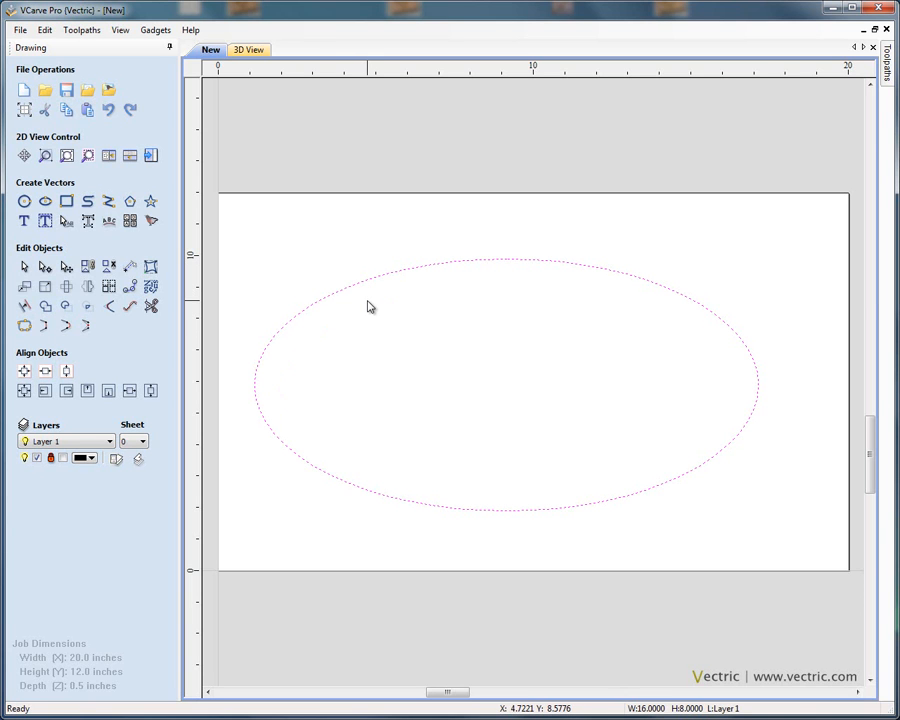
{"action": "left_click", "coordinate": [368, 307]}
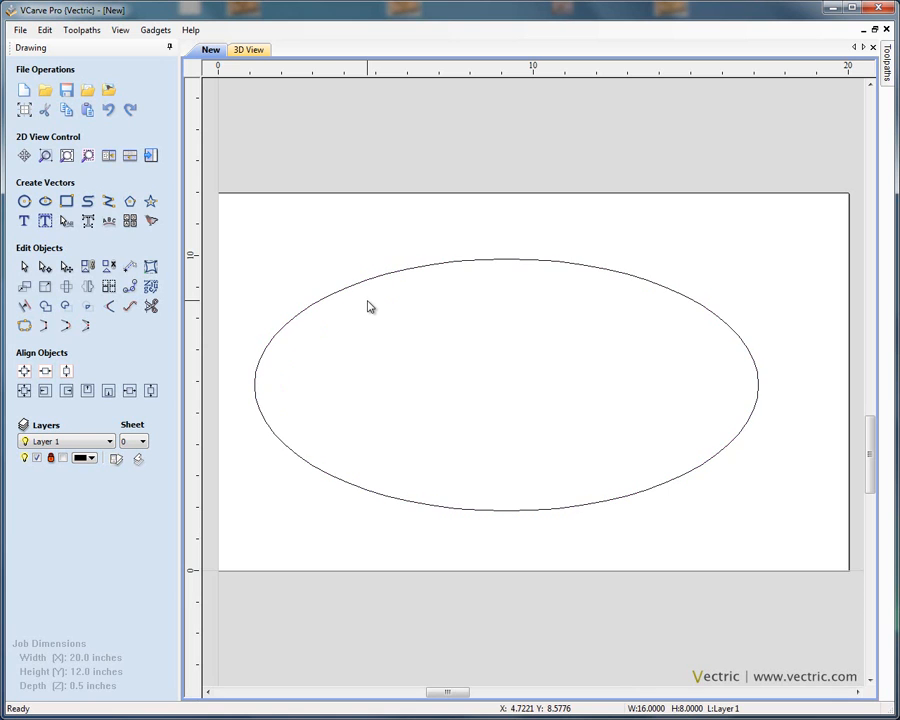
{"action": "left_click", "coordinate": [365, 288]}
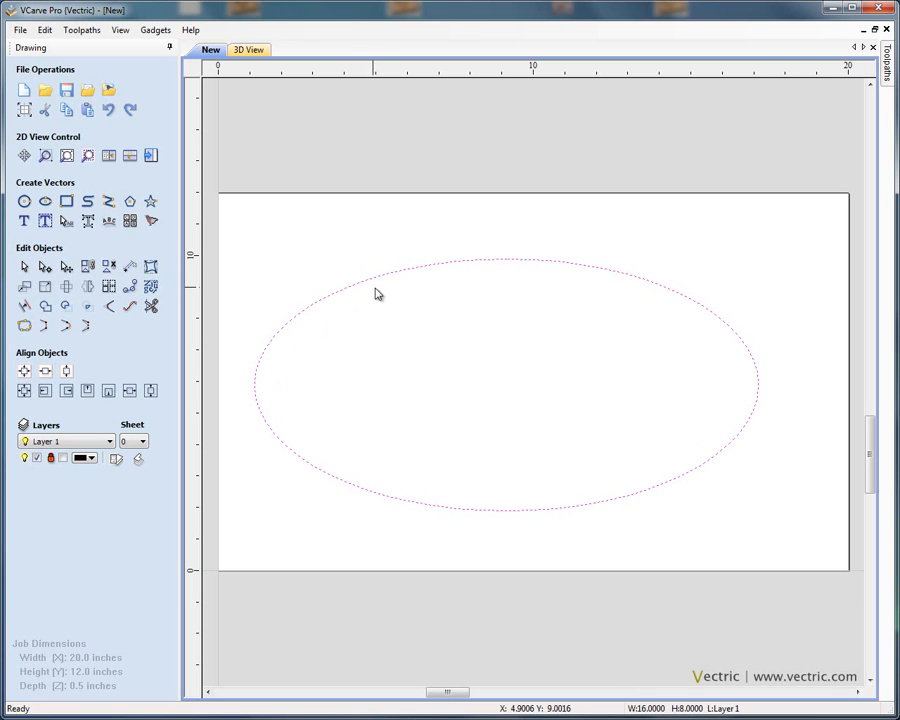
{"action": "left_click", "coordinate": [388, 301]}
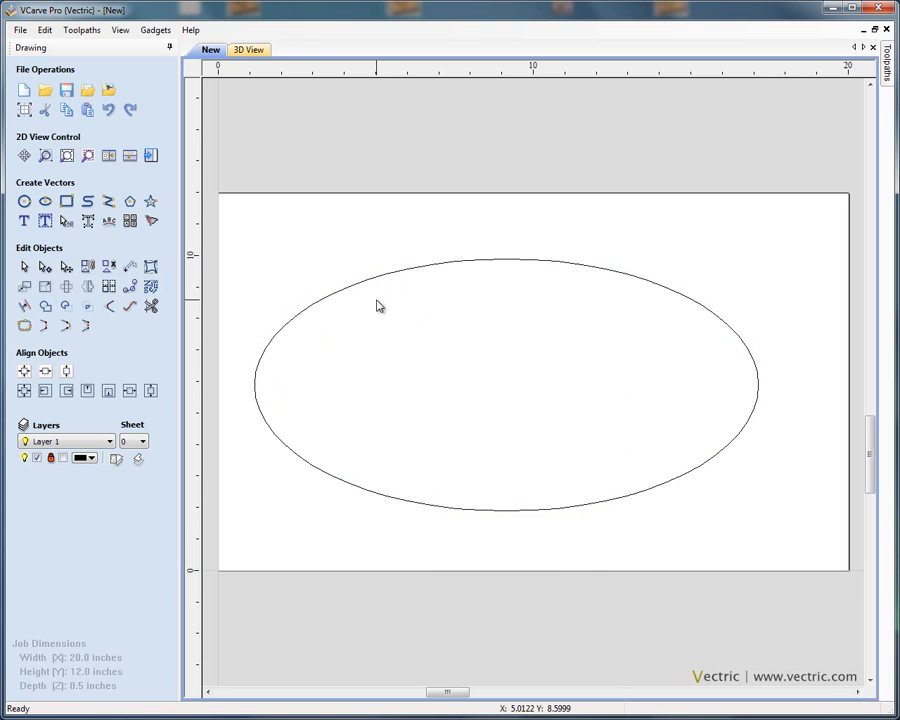
{"action": "left_click", "coordinate": [368, 284]}
{"action": "left_click", "coordinate": [398, 331]}
{"action": "left_click", "coordinate": [338, 292]}
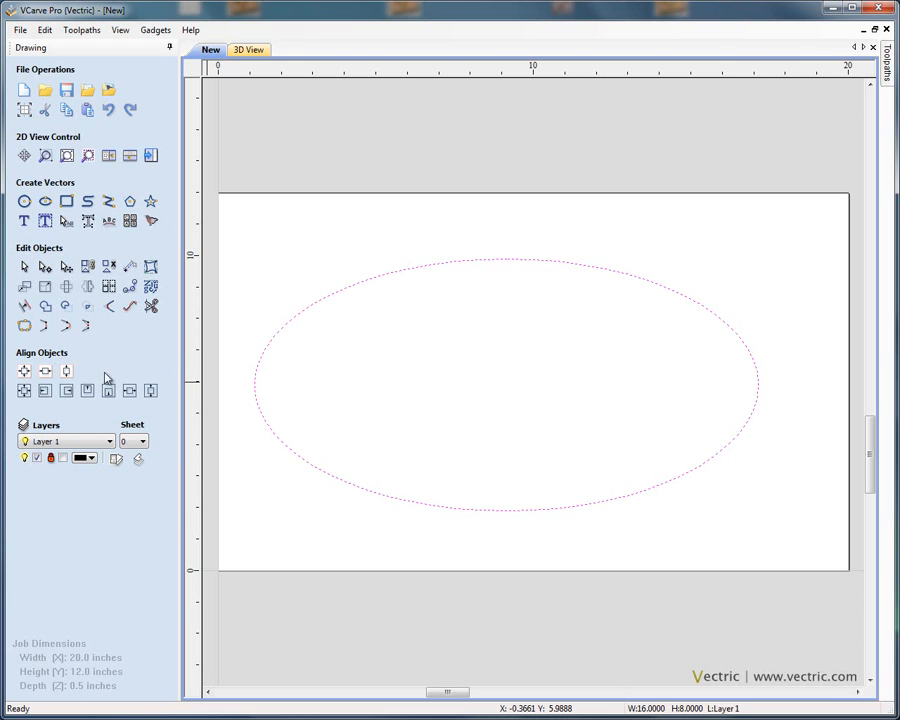
{"action": "left_click", "coordinate": [25, 373]}
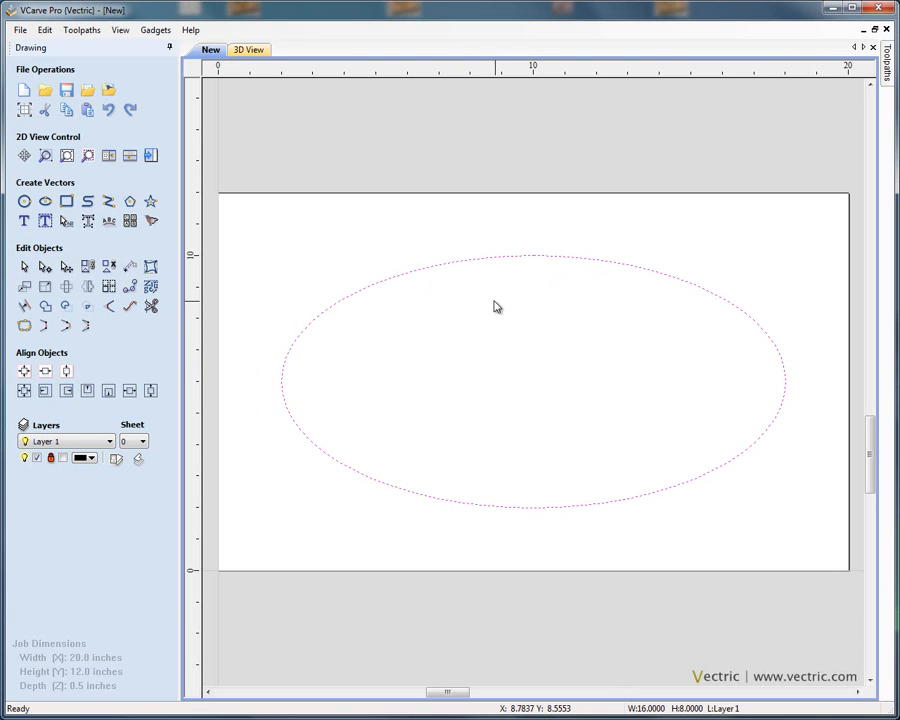
Step: Lay out the text VECTRIC in bold Times New Roman to fit the ellipse's 16 x 8 inch bounding box with Auto Layout Text
{"action": "left_click", "coordinate": [45, 222]}
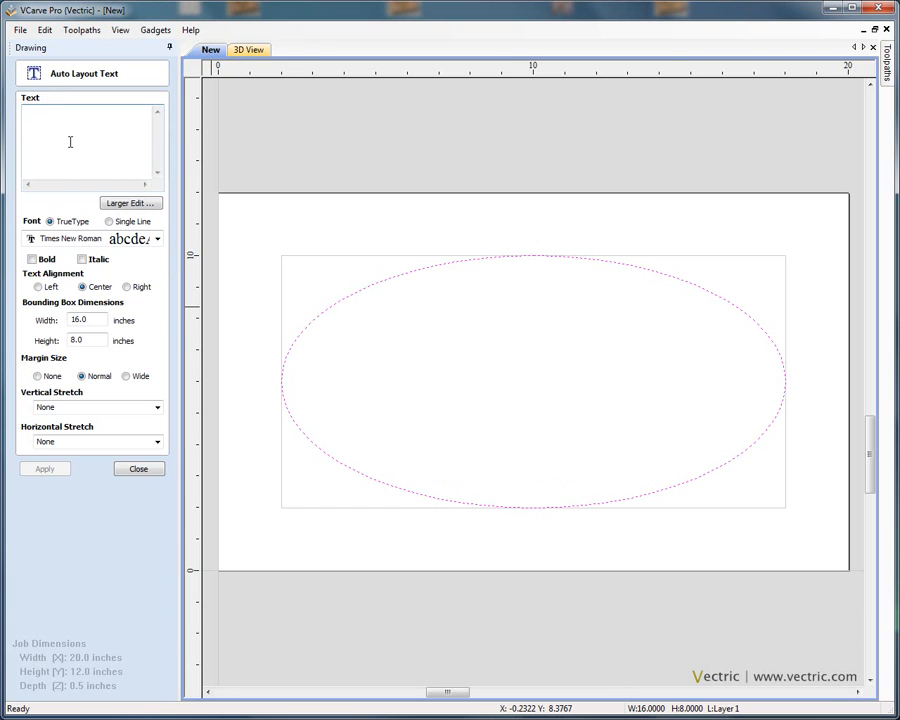
{"action": "type", "text": "VECTRIC"}
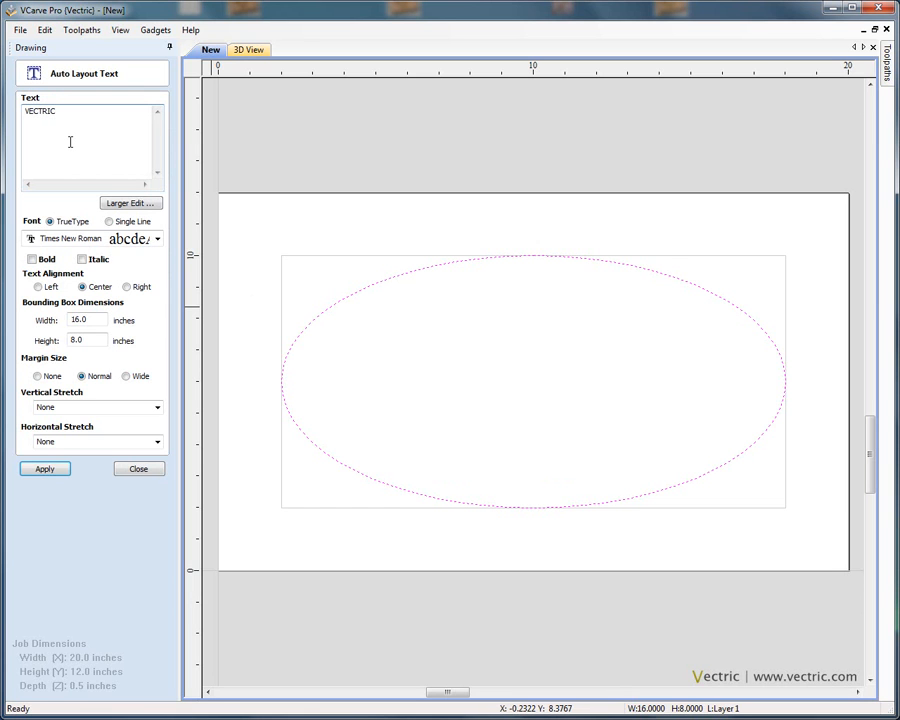
{"action": "left_click", "coordinate": [131, 241]}
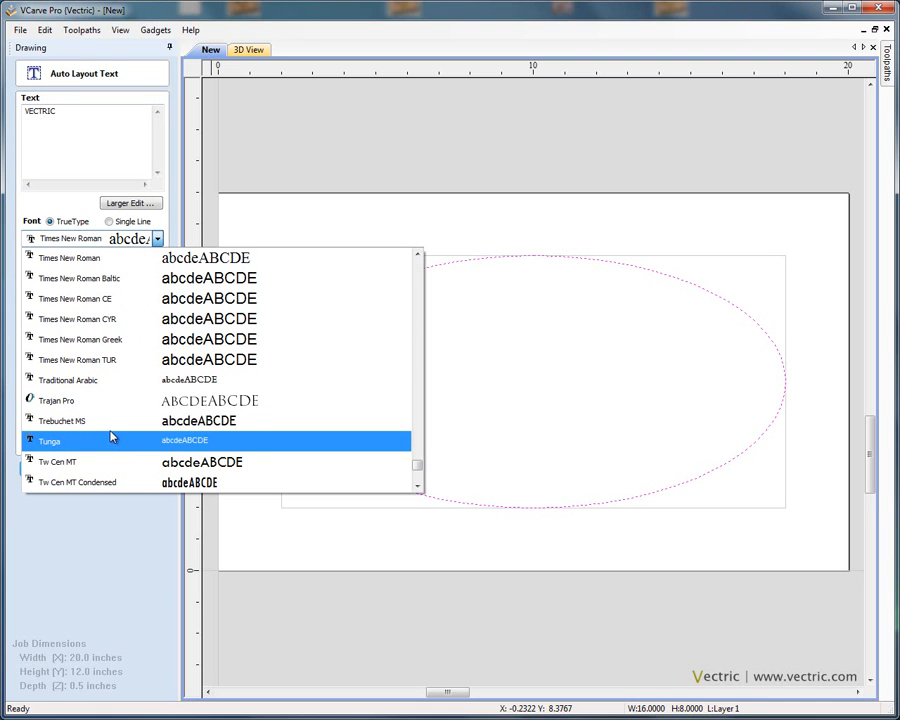
{"action": "left_click_drag", "start_coordinate": [418, 467], "coordinate": [421, 308]}
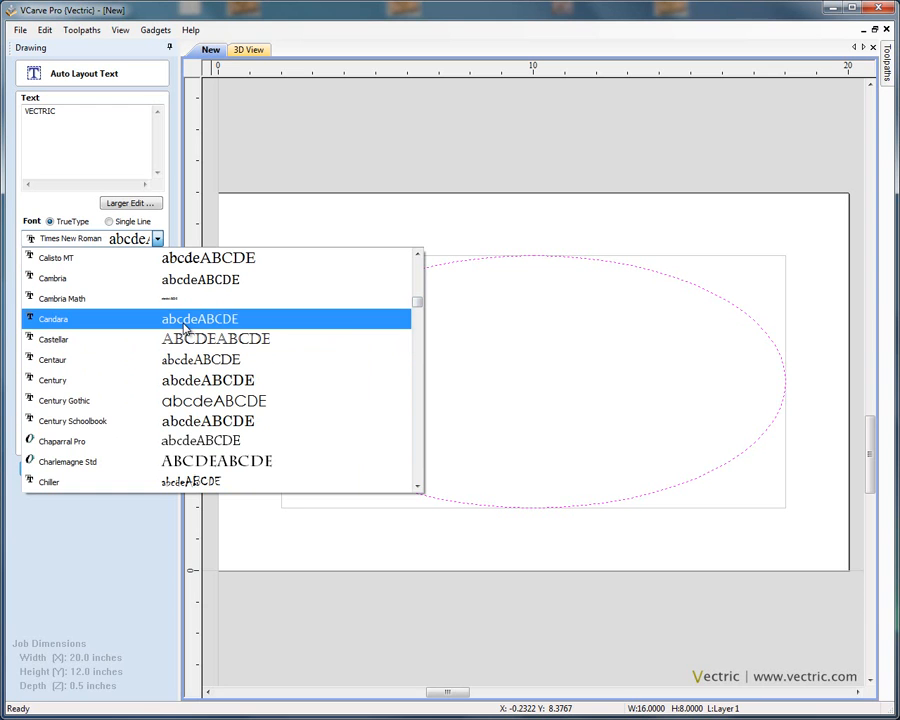
{"action": "type", "text": "ti"}
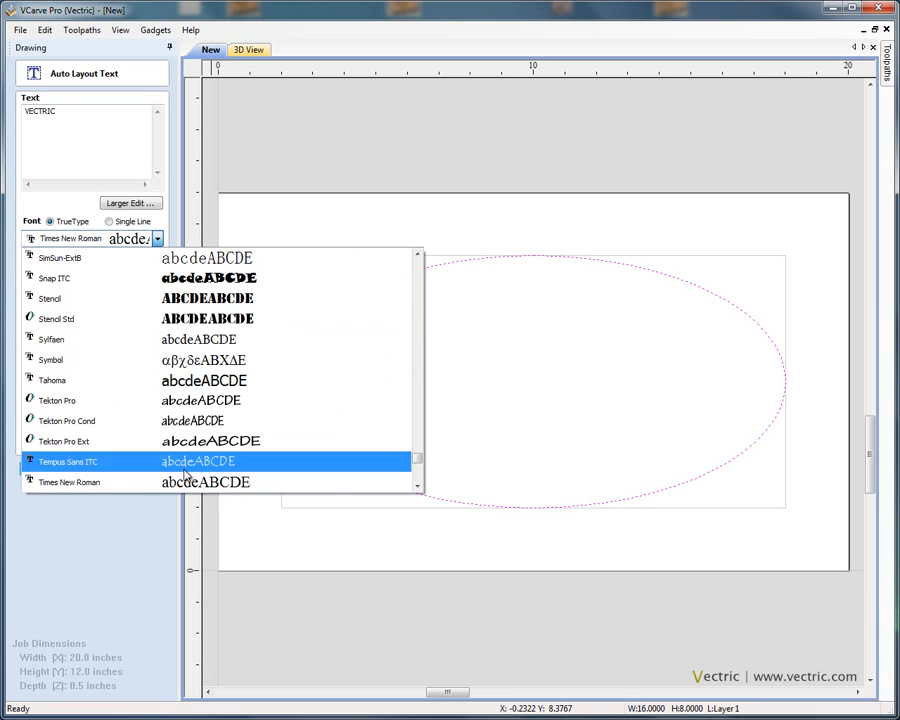
{"action": "left_click", "coordinate": [186, 482]}
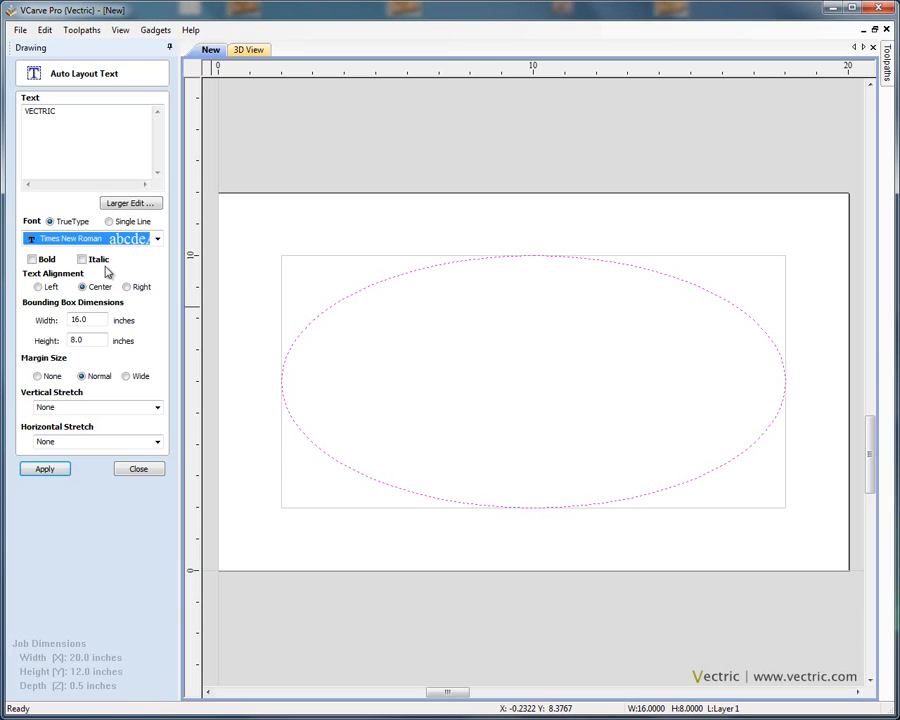
{"action": "left_click", "coordinate": [32, 260]}
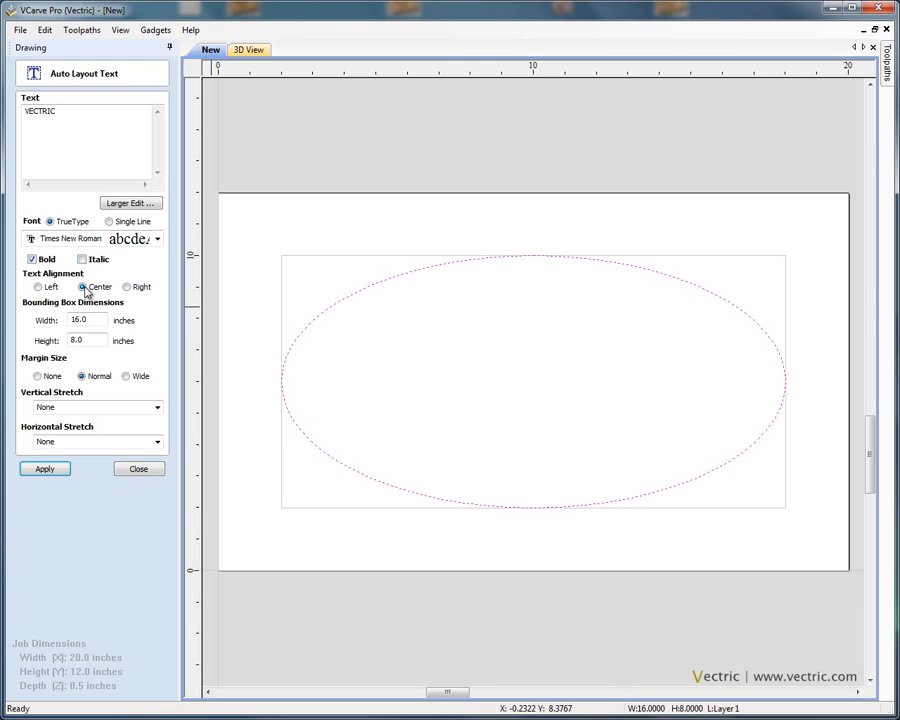
{"action": "left_click", "coordinate": [60, 470]}
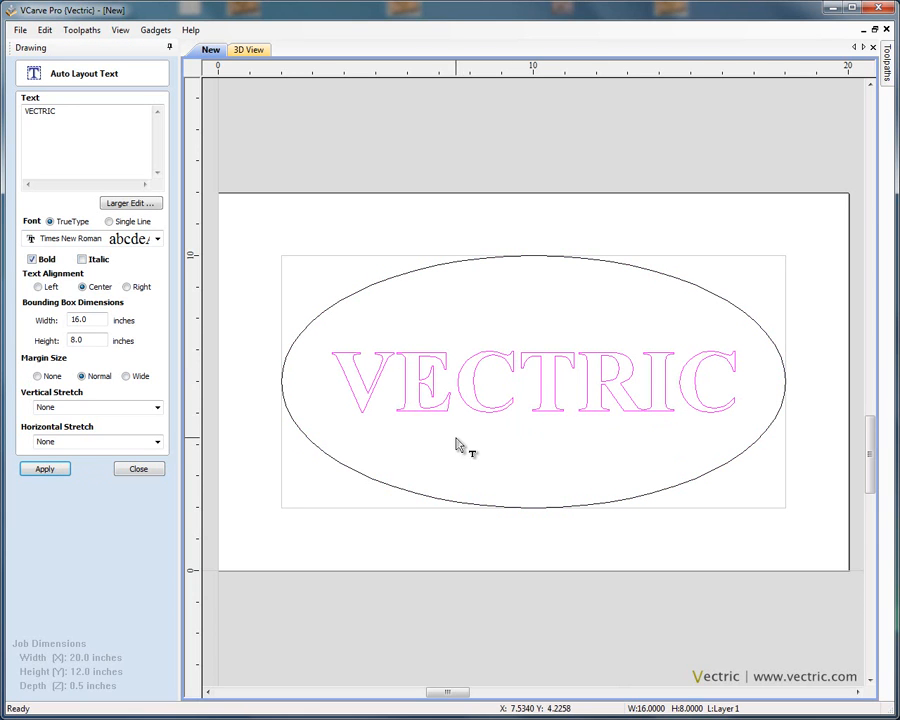
Step: Add LTD as a second text line, switch the margin size to Wide, apply the layout and close the text editor
{"action": "left_click", "coordinate": [82, 115]}
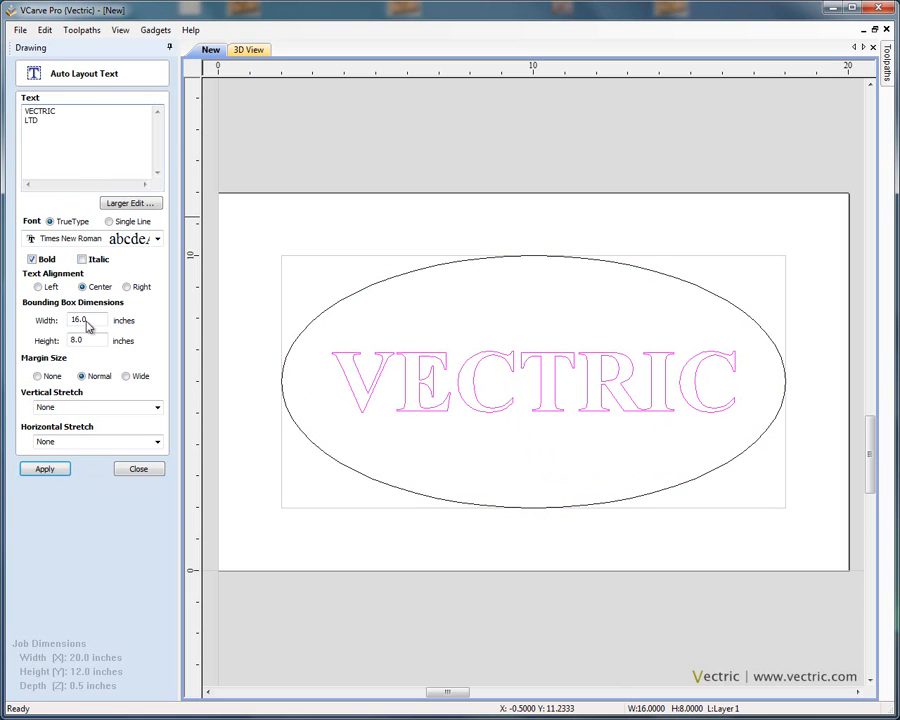
{"action": "left_click", "coordinate": [54, 468]}
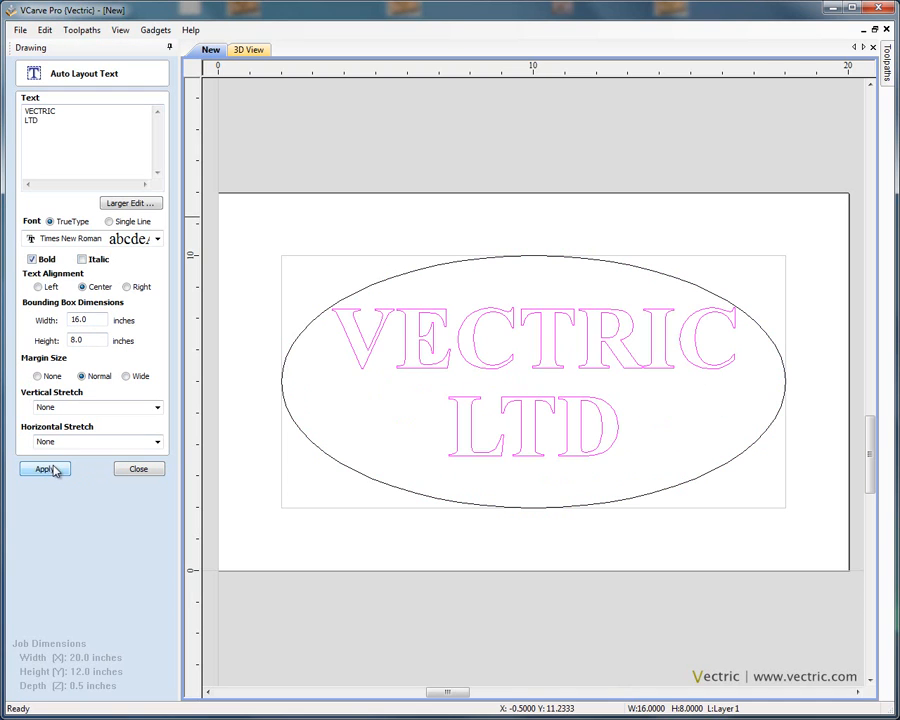
{"action": "left_click", "coordinate": [126, 377]}
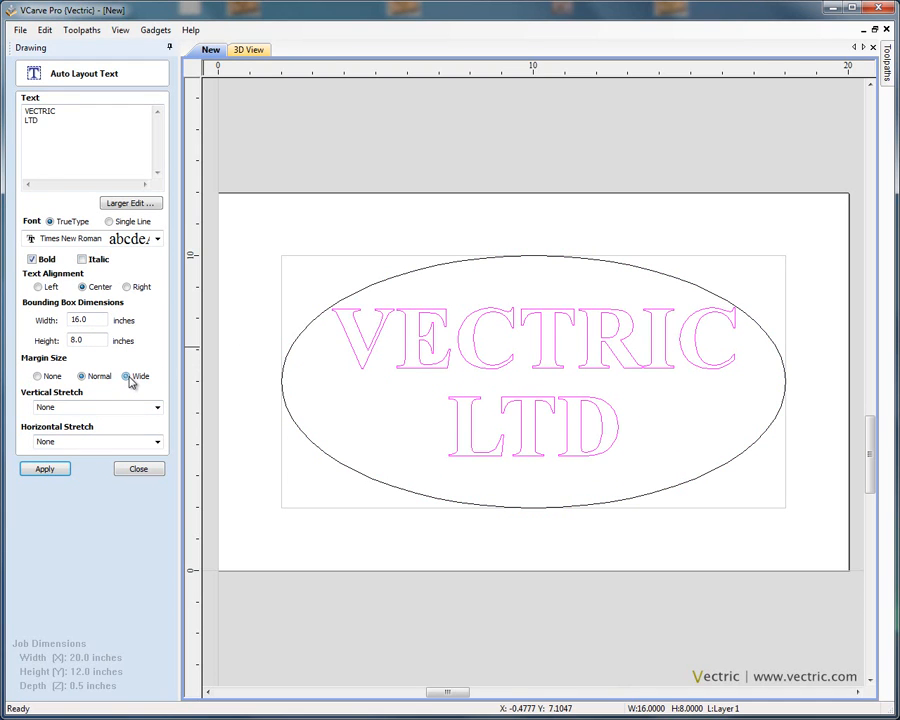
{"action": "left_click", "coordinate": [62, 469]}
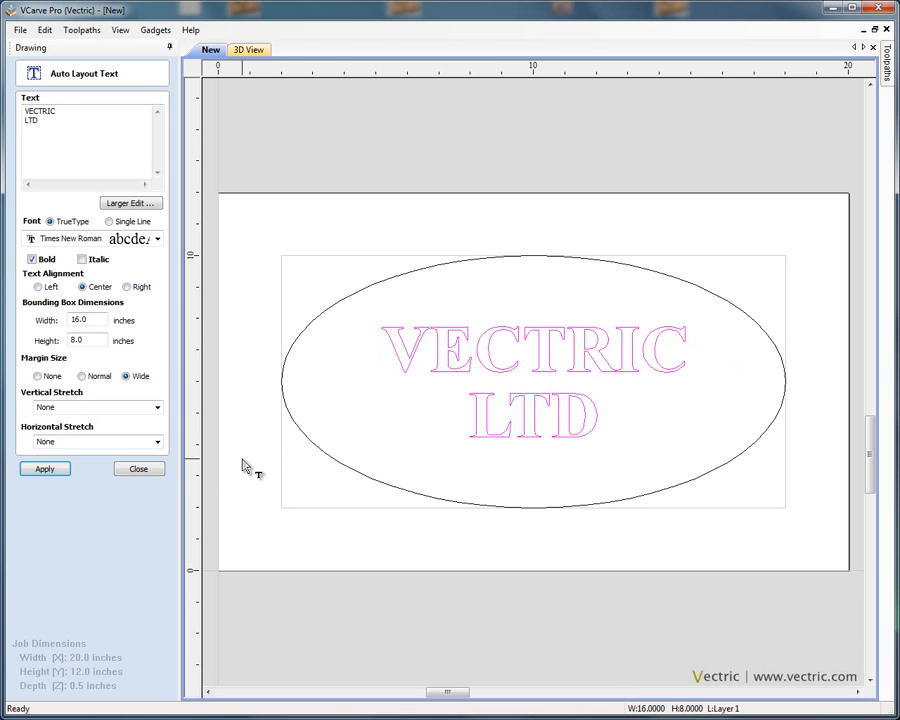
{"action": "left_click", "coordinate": [155, 476]}
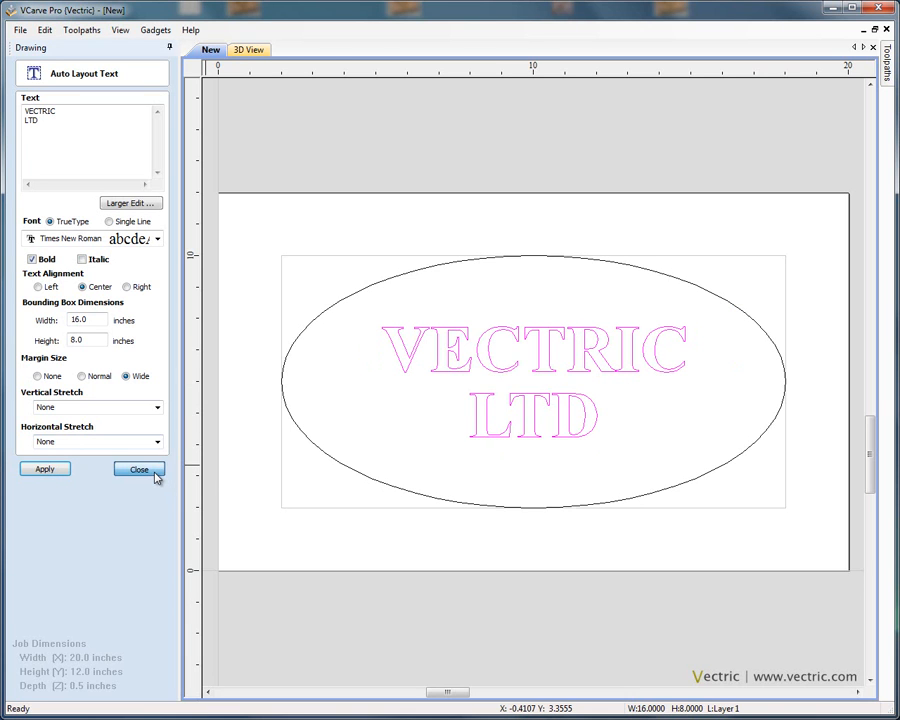
Step: Reselect the text block, reopen it in Auto Layout Text, and preview it in italic before switching italic off again
{"action": "left_click", "coordinate": [507, 291]}
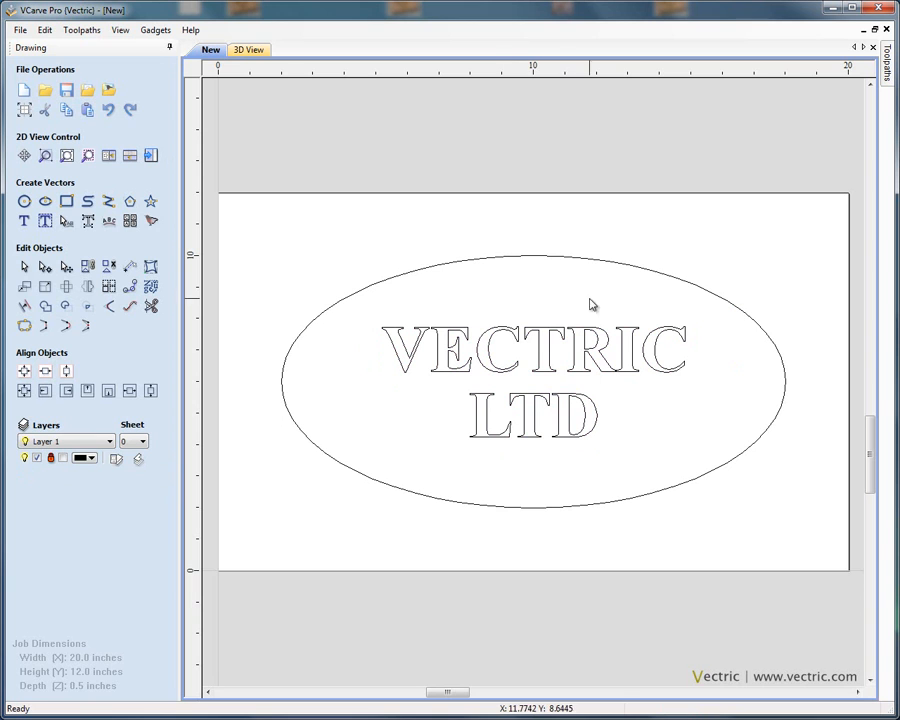
{"action": "left_click", "coordinate": [605, 377]}
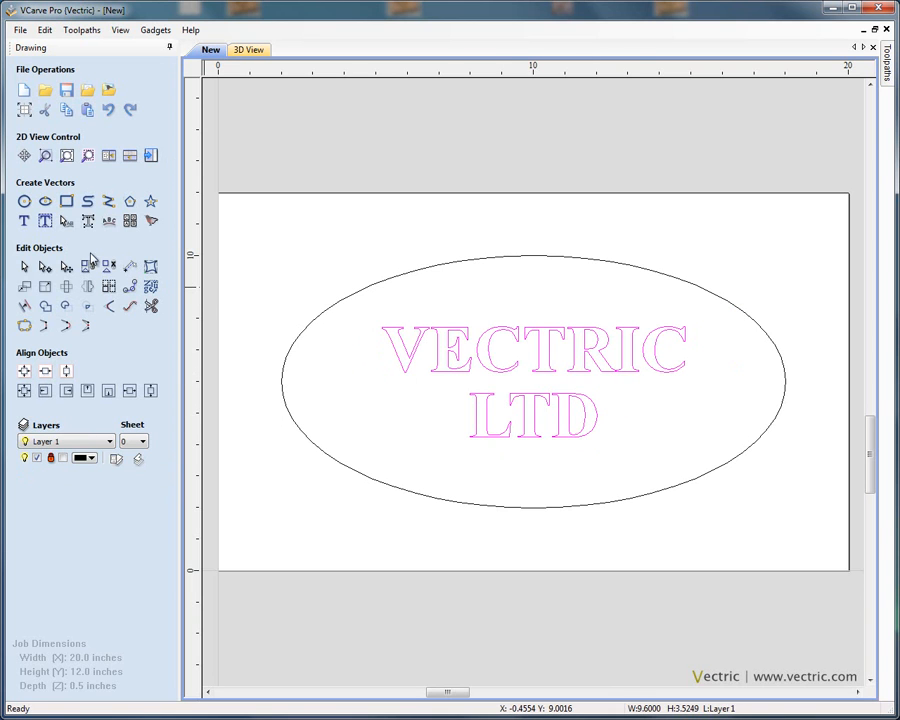
{"action": "left_click", "coordinate": [45, 221]}
{"action": "left_click", "coordinate": [67, 121]}
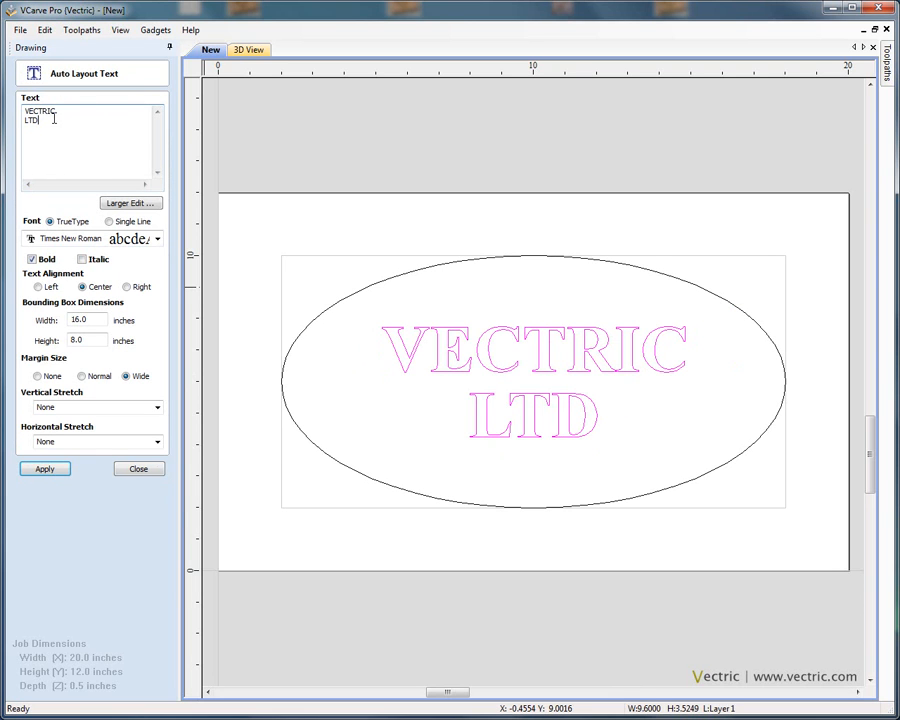
{"action": "left_click_drag", "start_coordinate": [48, 118], "coordinate": [21, 115]}
{"action": "left_click", "coordinate": [83, 130]}
{"action": "left_click", "coordinate": [83, 259]}
{"action": "left_click", "coordinate": [55, 468]}
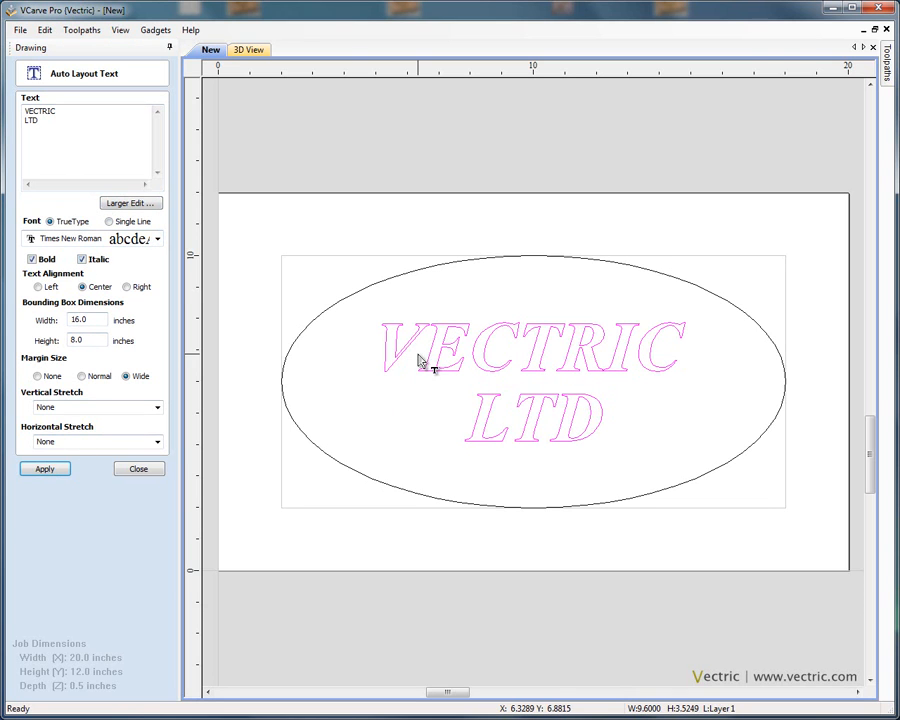
{"action": "left_click", "coordinate": [83, 259]}
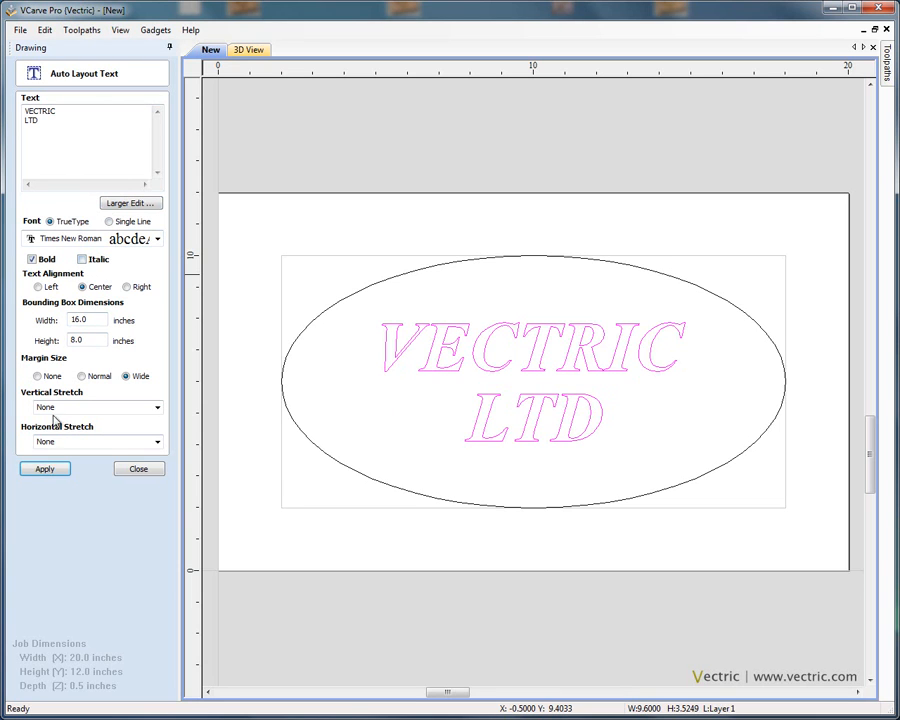
{"action": "left_click", "coordinate": [57, 469]}
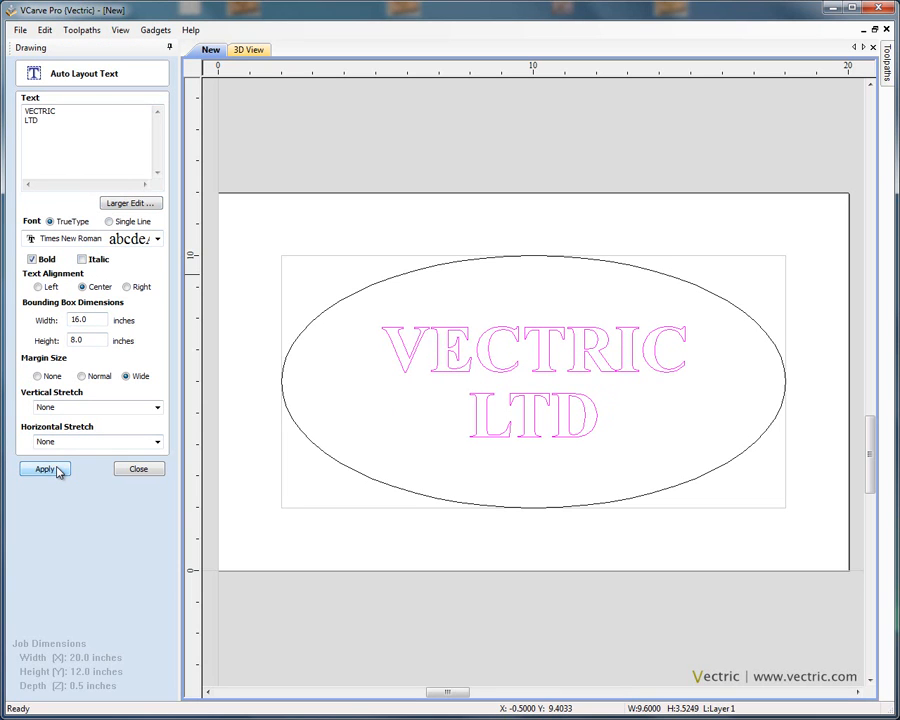
Step: Try the single-line Helvetica 1L font, then return to the TrueType font, reapply and close the text editor
{"action": "left_click", "coordinate": [112, 225]}
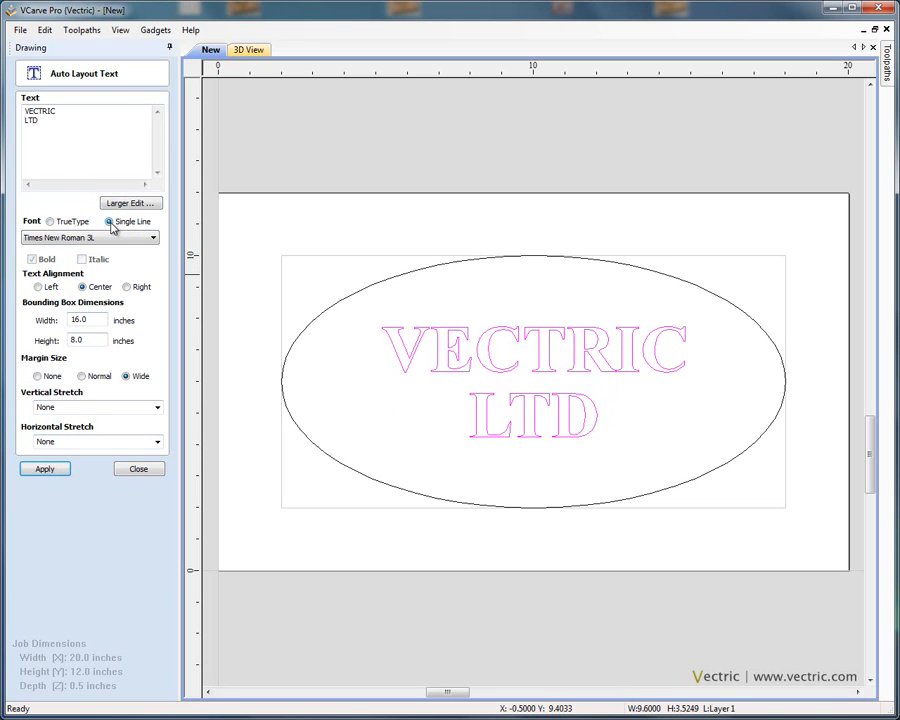
{"action": "left_click", "coordinate": [154, 239]}
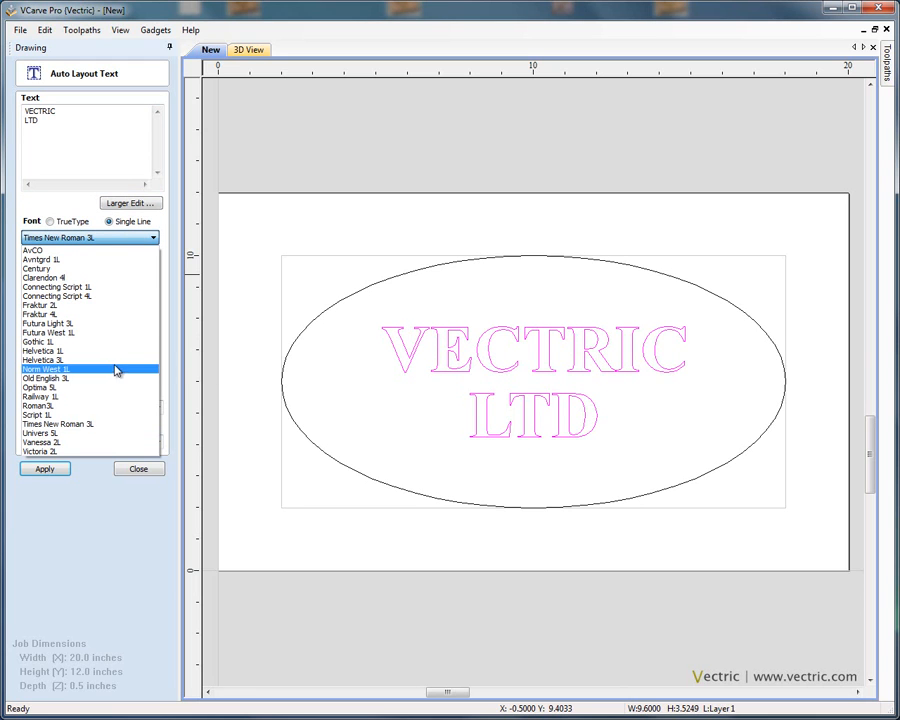
{"action": "left_click", "coordinate": [81, 351]}
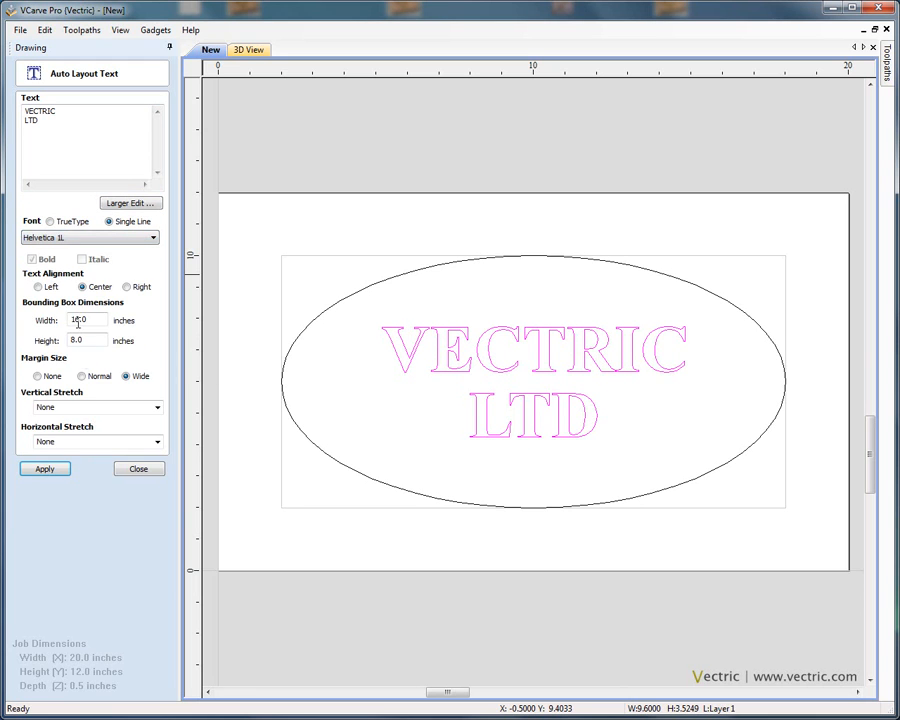
{"action": "left_click", "coordinate": [46, 470]}
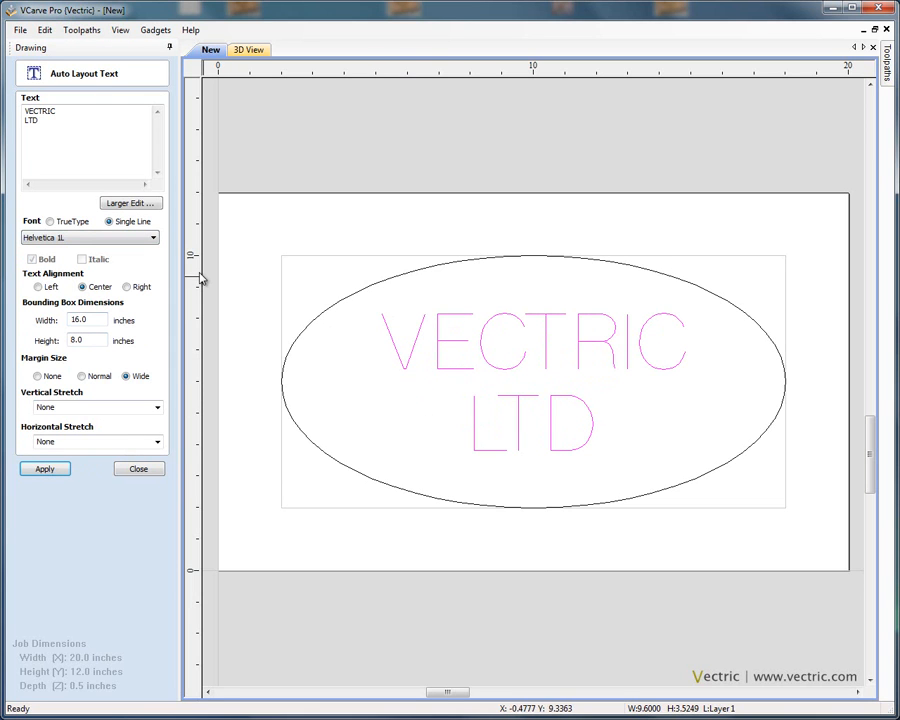
{"action": "left_click", "coordinate": [51, 224]}
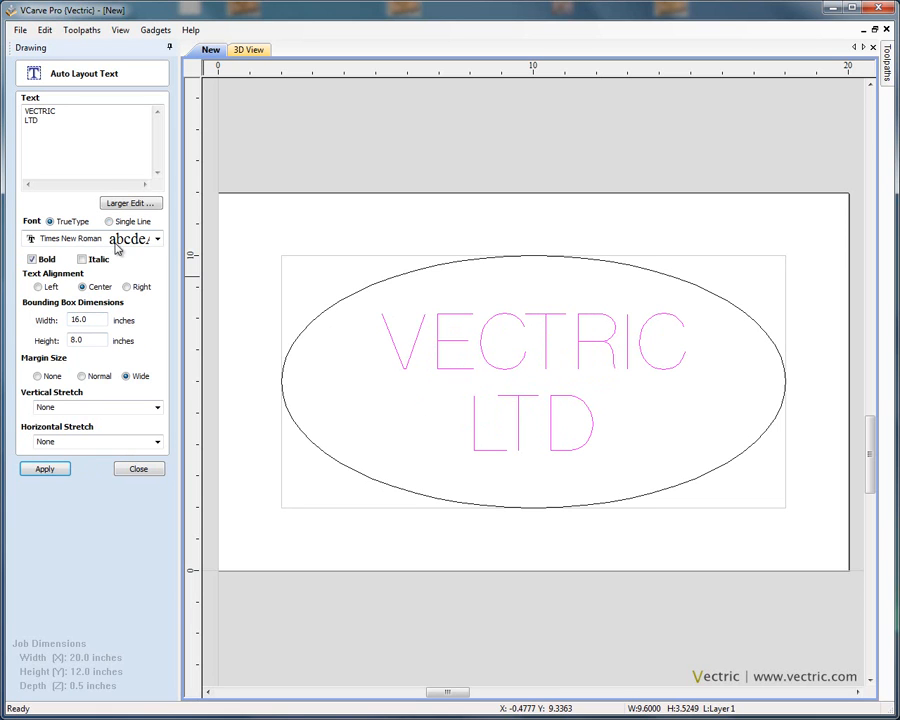
{"action": "left_click", "coordinate": [60, 471]}
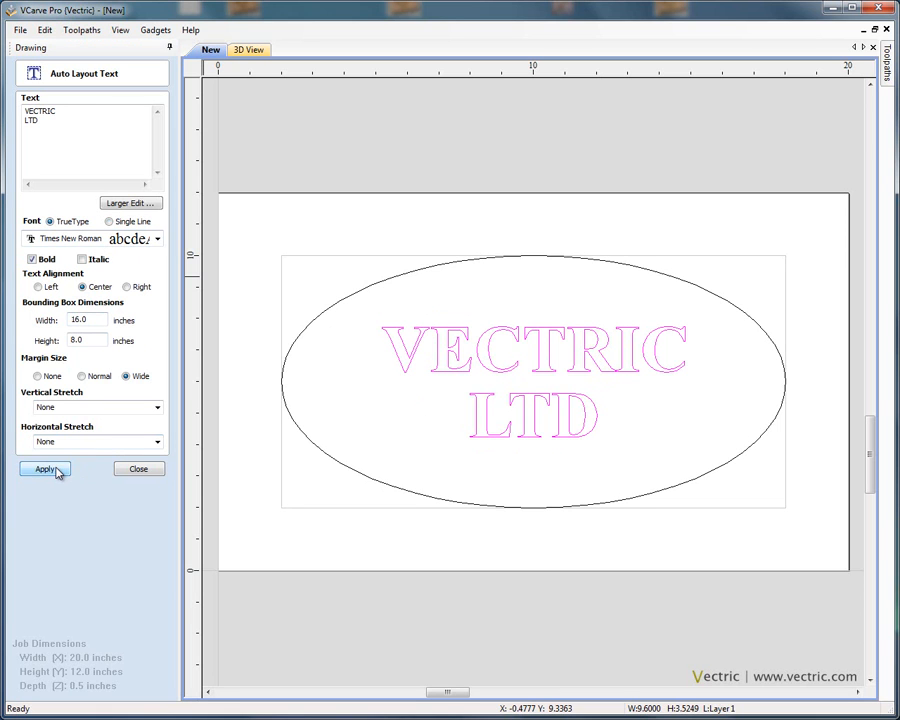
{"action": "left_click", "coordinate": [139, 469]}
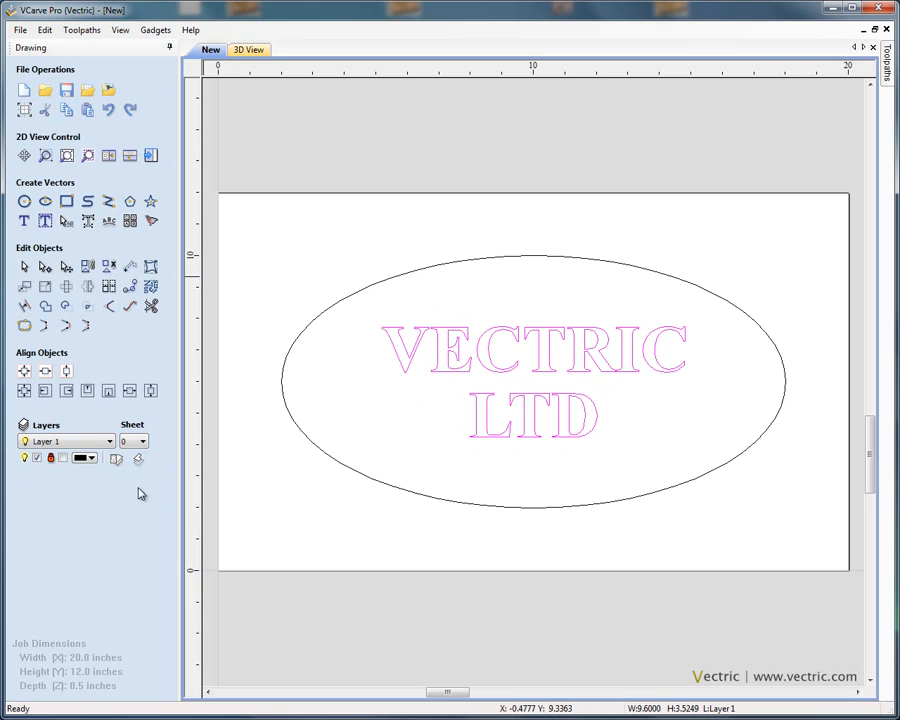
Step: Select the ellipse and reshape it in node editing by dragging its side nodes and control handles
{"action": "left_click", "coordinate": [27, 273]}
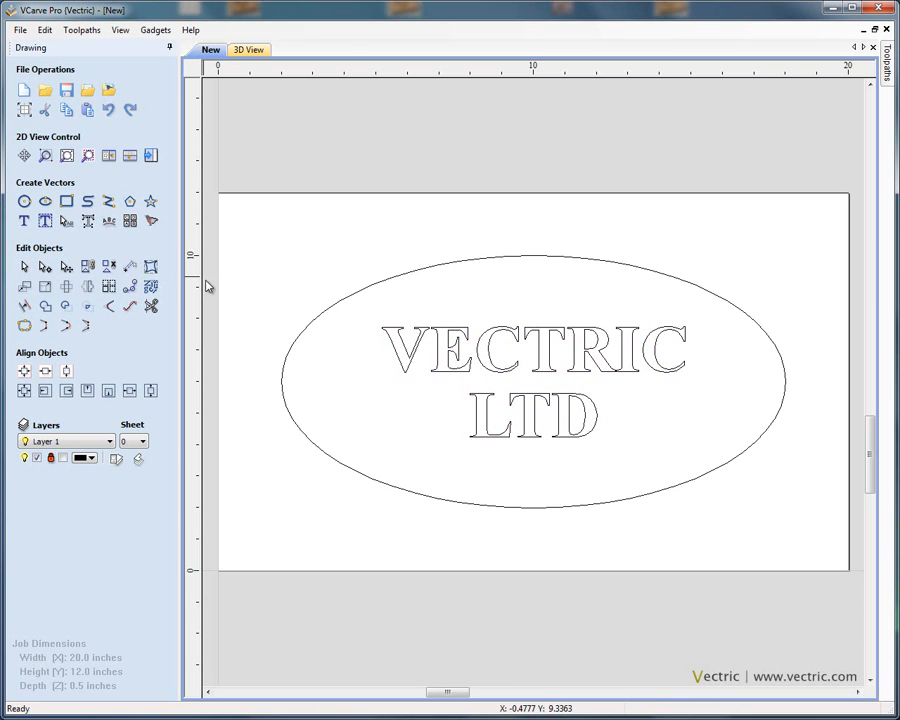
{"action": "left_click", "coordinate": [386, 279]}
{"action": "left_click", "coordinate": [417, 342]}
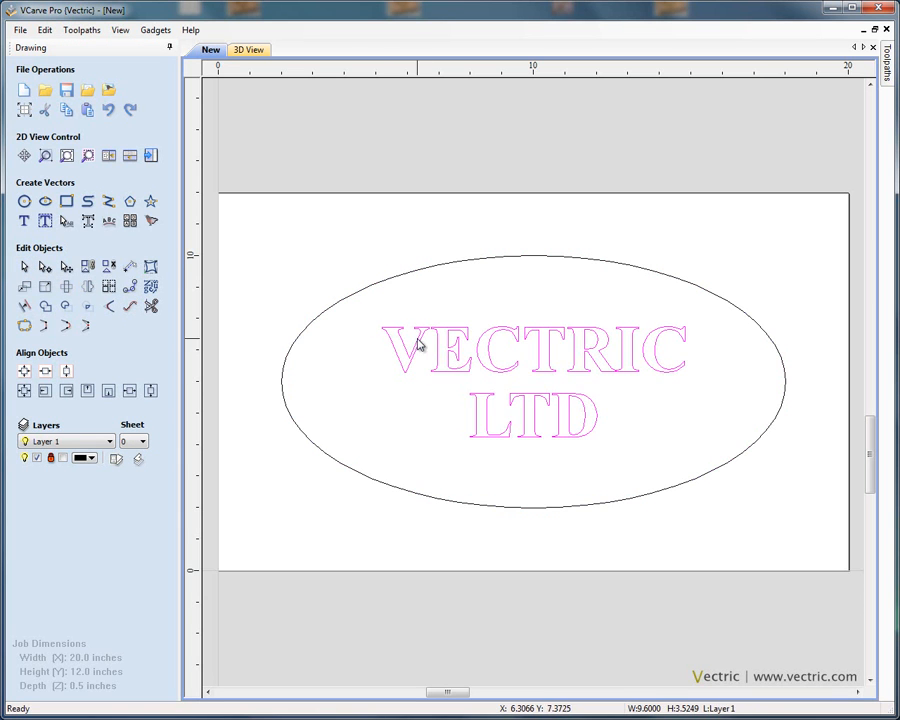
{"action": "left_click", "coordinate": [420, 275]}
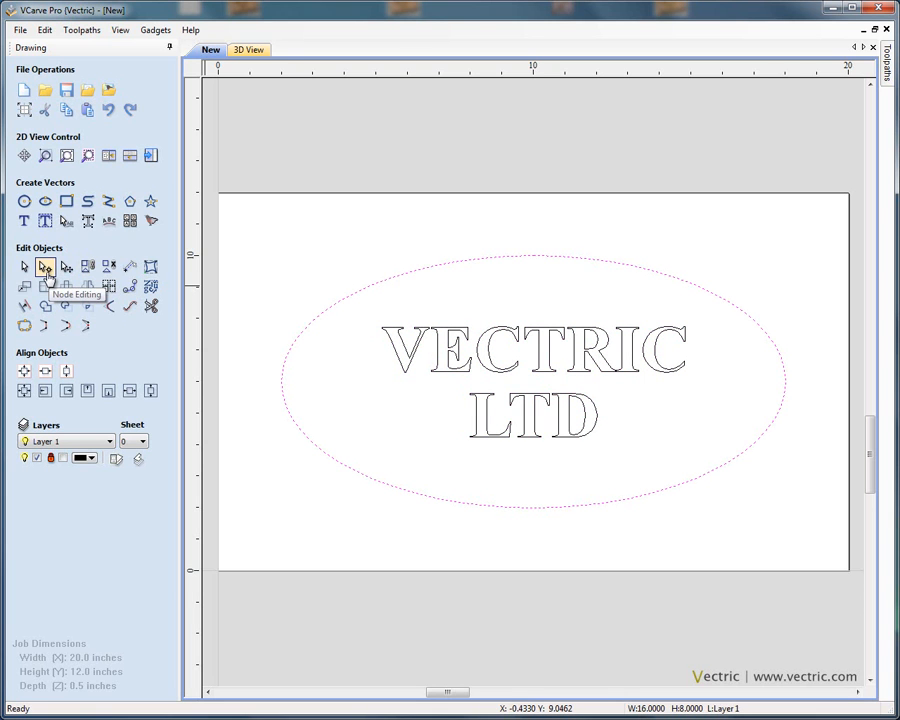
{"action": "left_click", "coordinate": [46, 268]}
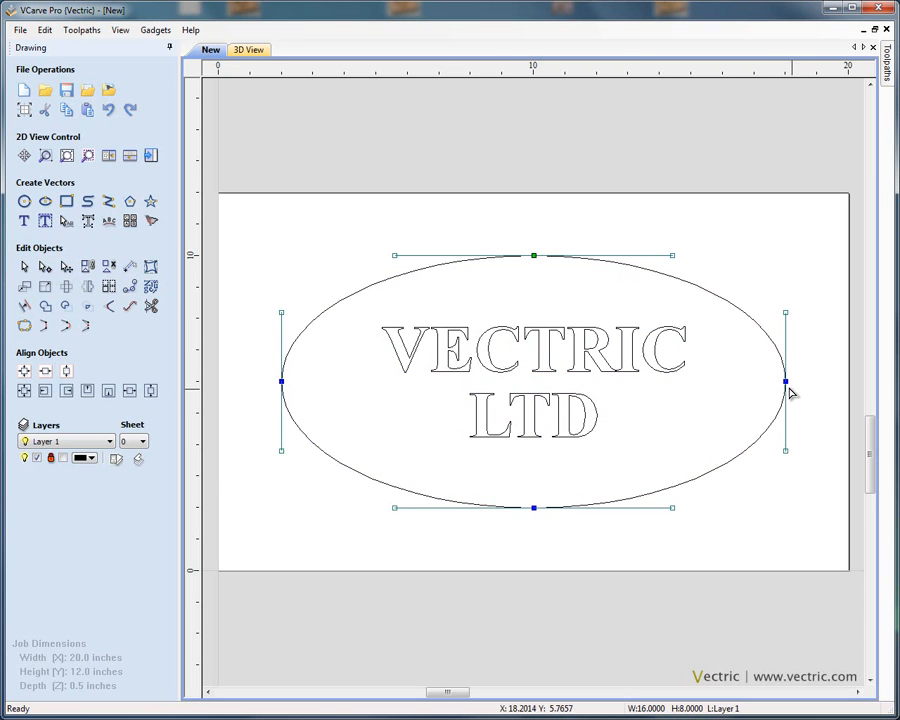
{"action": "left_click_drag", "start_coordinate": [787, 382], "coordinate": [741, 384]}
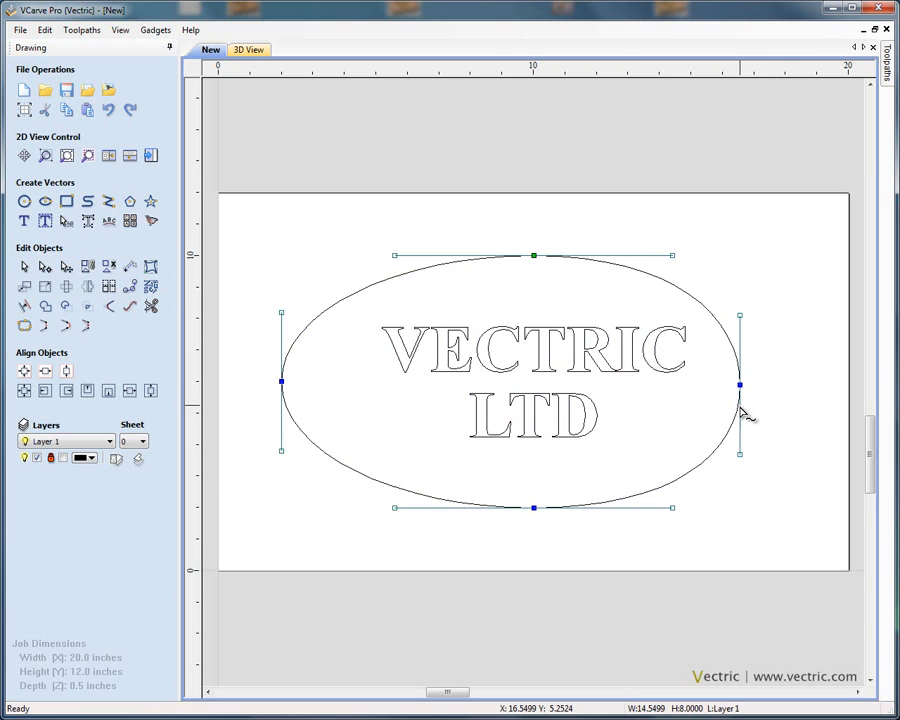
{"action": "left_click_drag", "start_coordinate": [743, 316], "coordinate": [812, 317]}
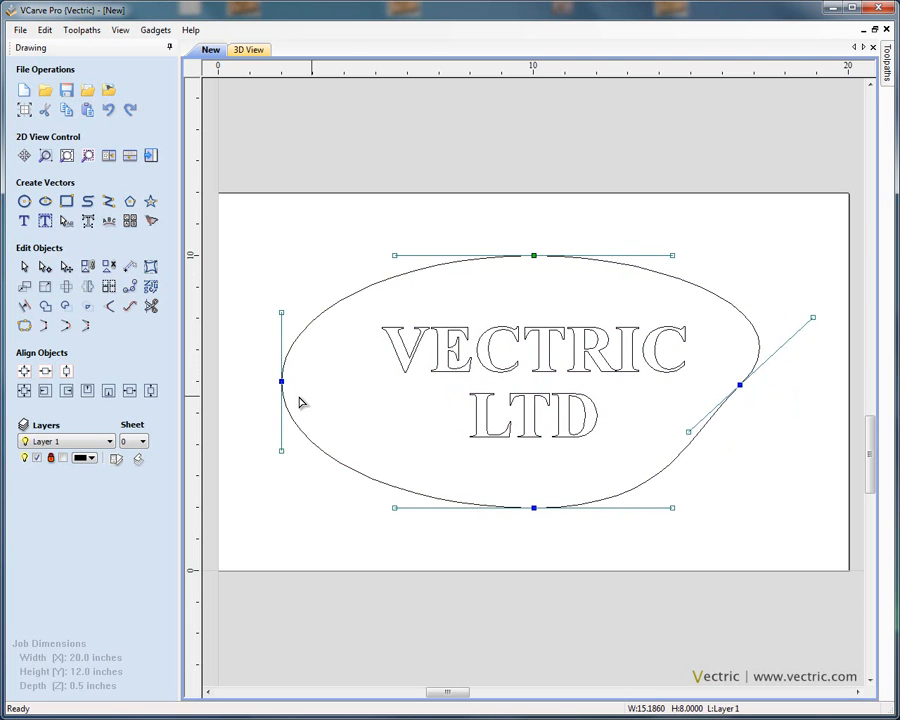
{"action": "left_click_drag", "start_coordinate": [281, 381], "coordinate": [331, 377]}
{"action": "left_click_drag", "start_coordinate": [331, 311], "coordinate": [271, 306]}
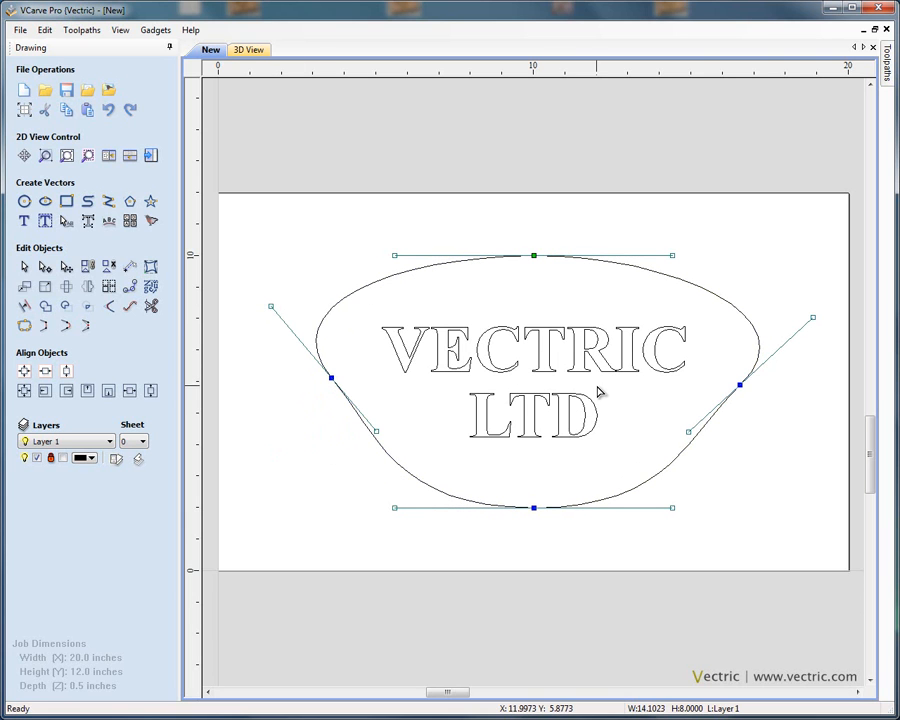
Step: Undo the four node edits to restore the original ellipse shape
{"action": "left_click", "coordinate": [109, 110]}
{"action": "left_click", "coordinate": [109, 110]}
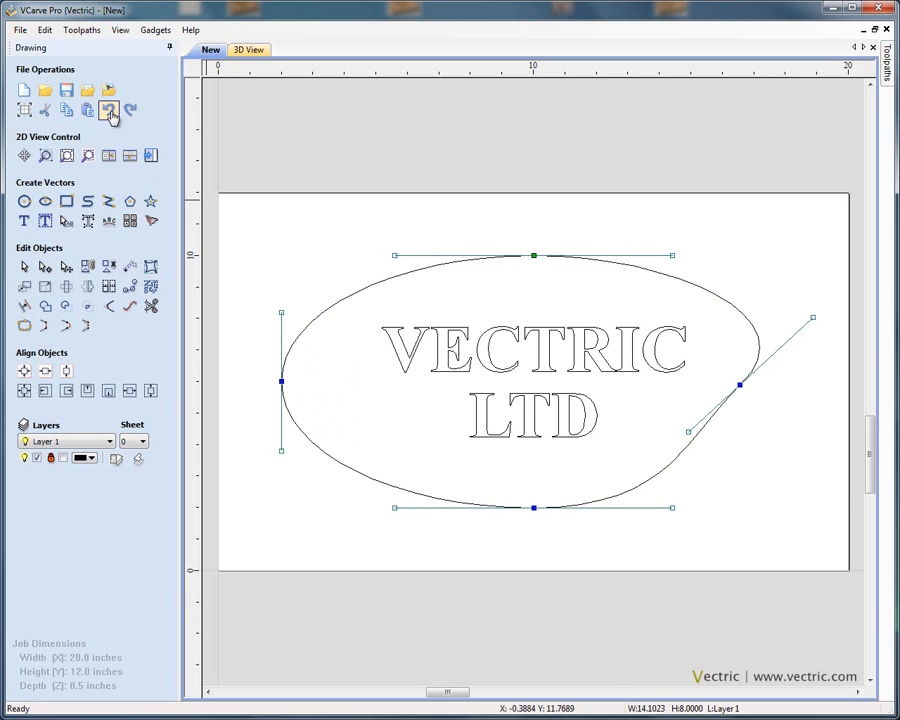
{"action": "left_click", "coordinate": [109, 110]}
{"action": "left_click", "coordinate": [109, 110]}
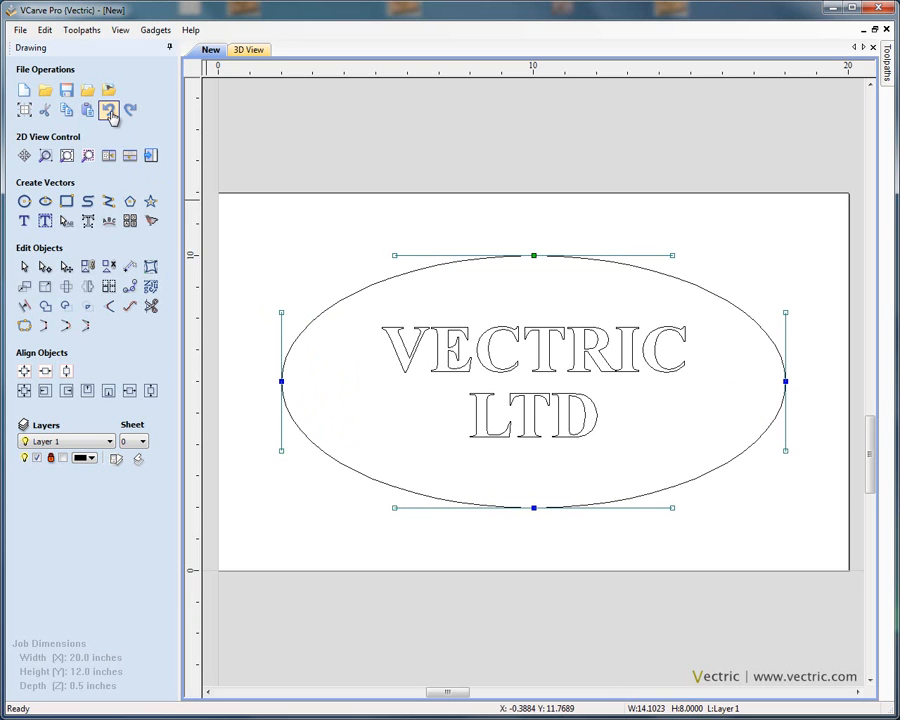
Step: Redo the four node edits to bring back the reshaped outline
{"action": "left_click", "coordinate": [130, 110]}
{"action": "left_click", "coordinate": [130, 110]}
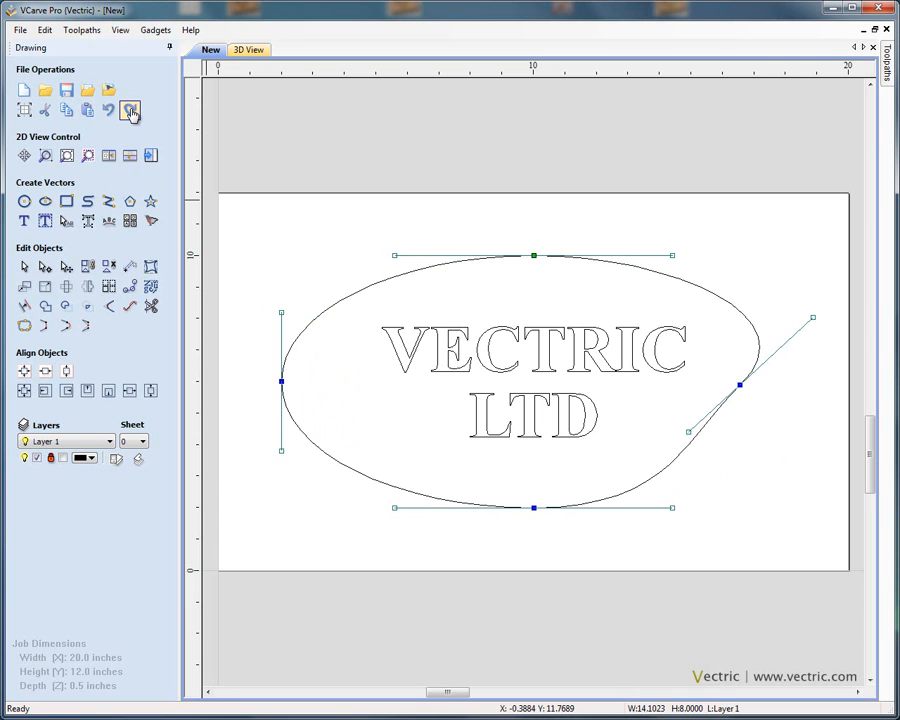
{"action": "left_click", "coordinate": [130, 110]}
{"action": "left_click", "coordinate": [130, 110]}
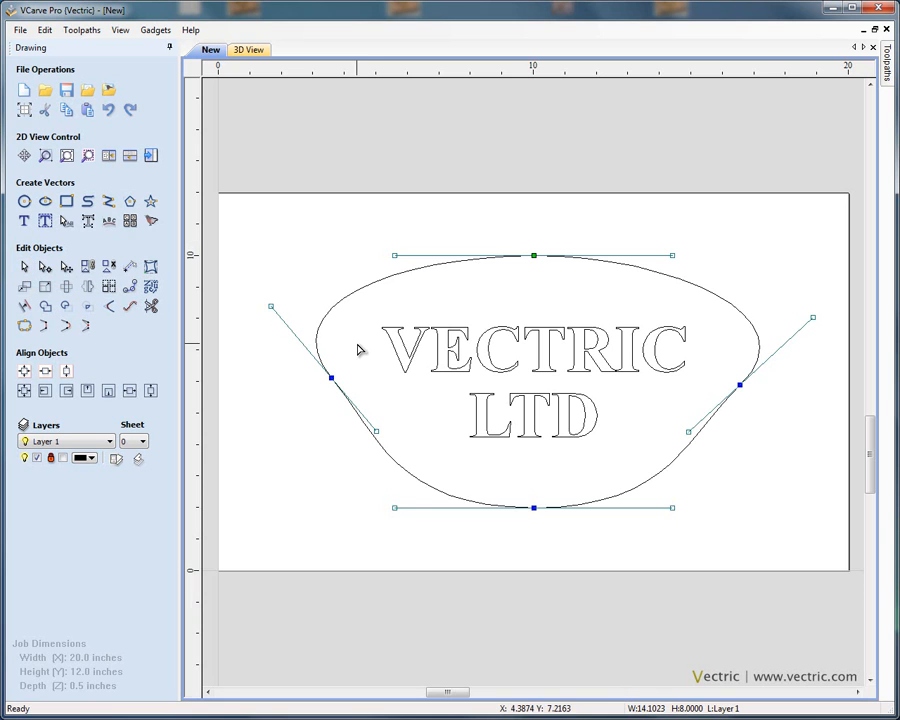
{"action": "key", "text": "n"}
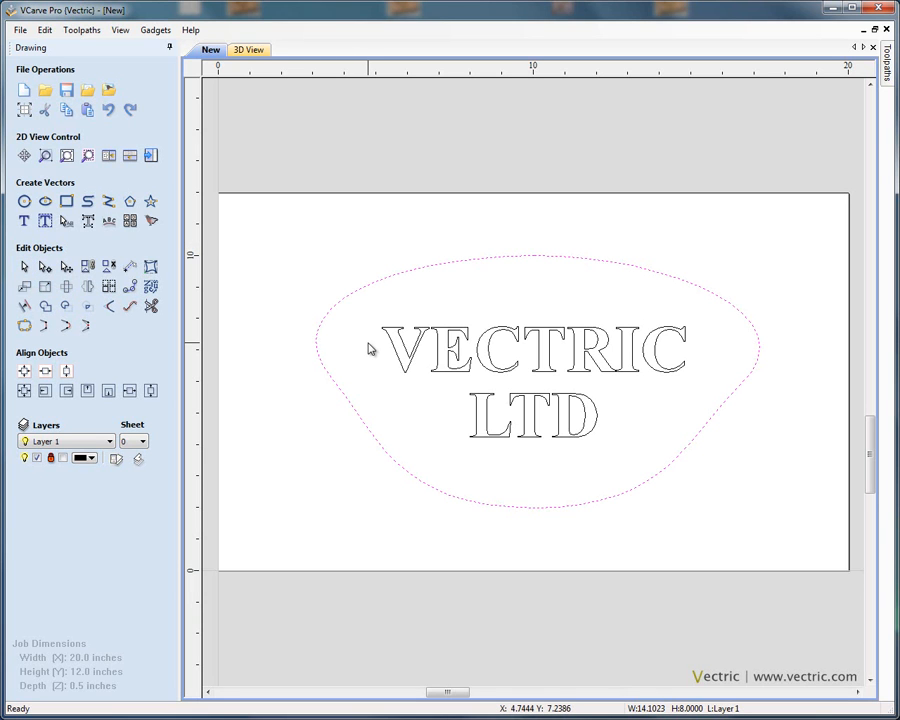
{"action": "key", "text": "n"}
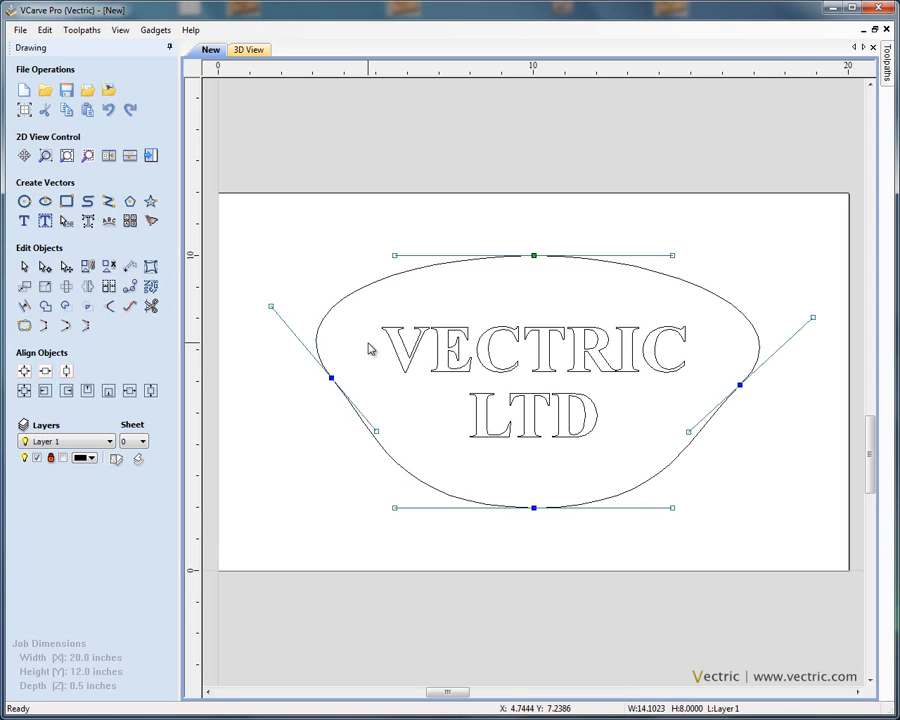
{"action": "key", "text": "n"}
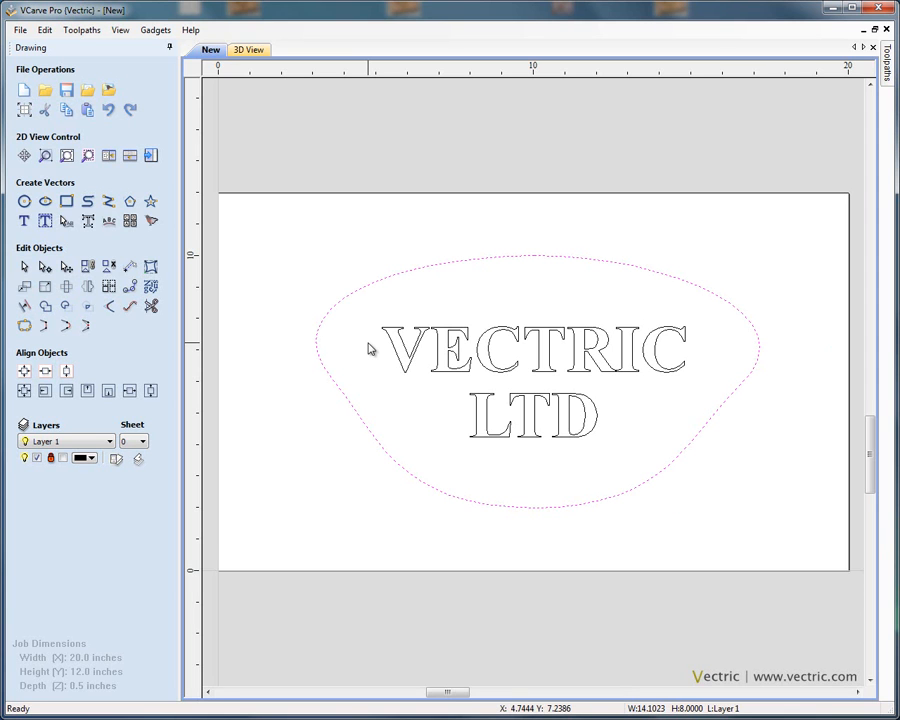
{"action": "key", "text": "n"}
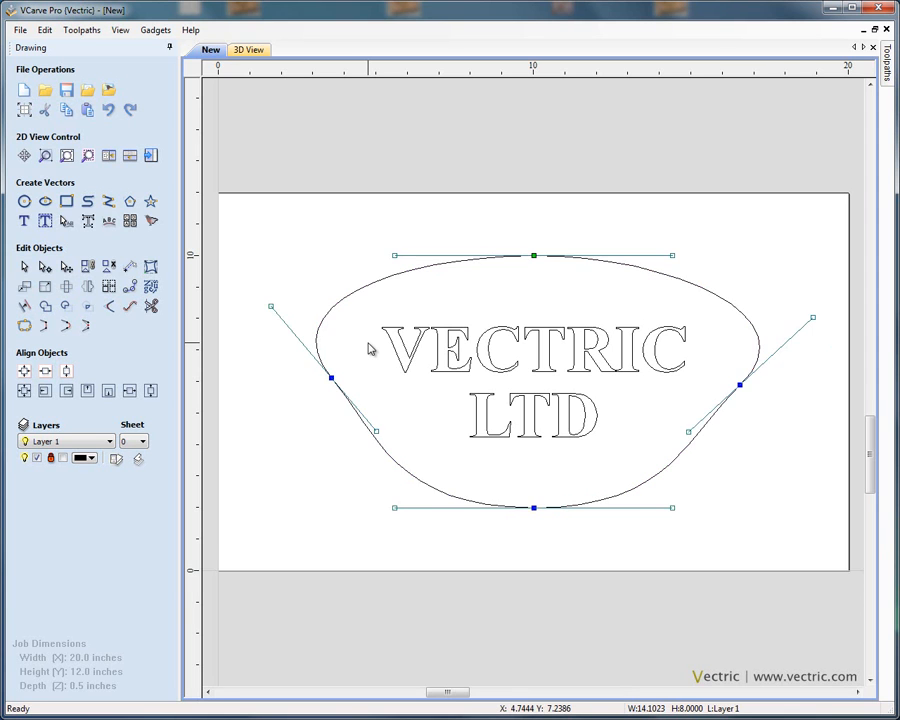
{"action": "key", "text": "n"}
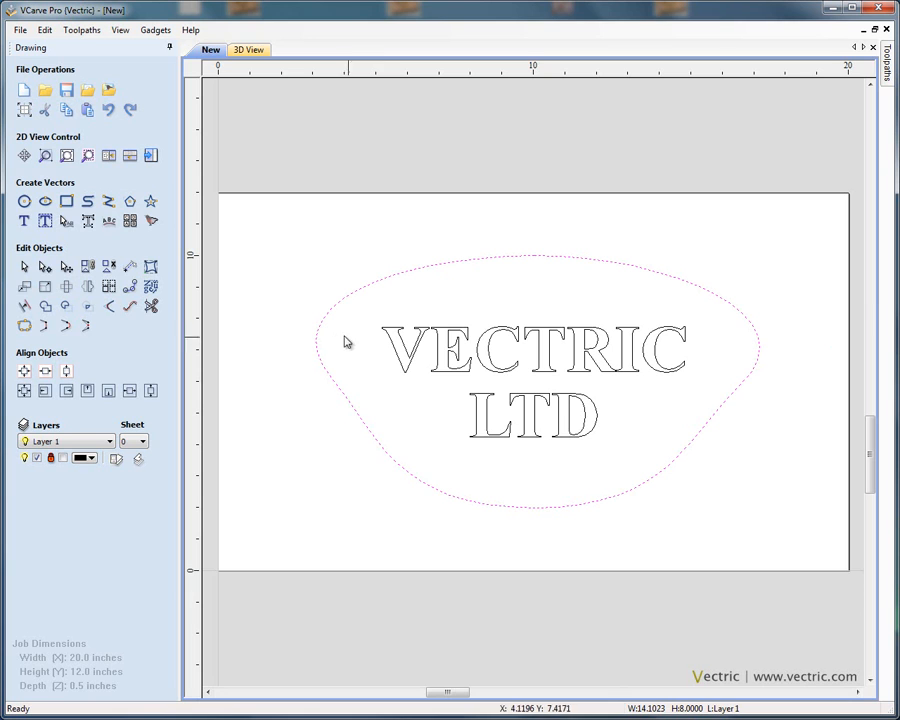
Step: Start Distort Object, select the text, and apply a Bounding Box envelope to it
{"action": "left_click", "coordinate": [151, 268]}
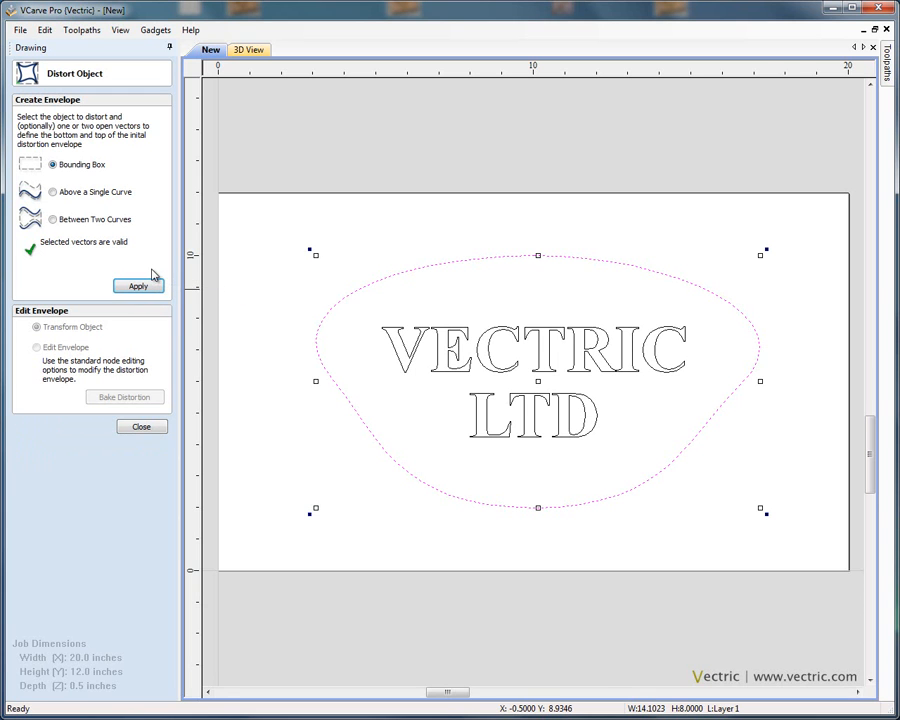
{"action": "left_click", "coordinate": [463, 343]}
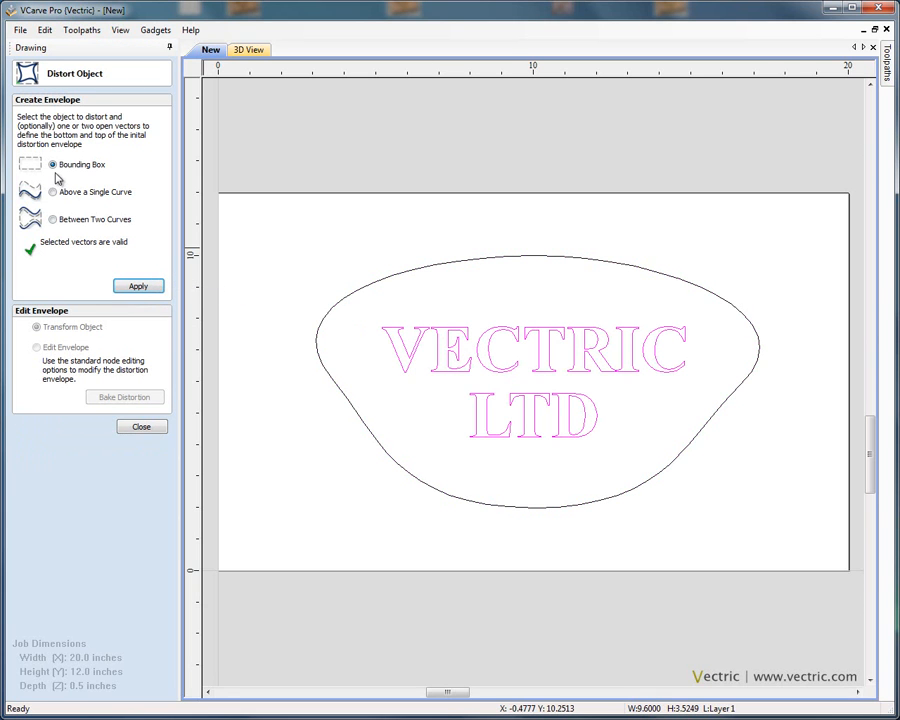
{"action": "left_click", "coordinate": [138, 287]}
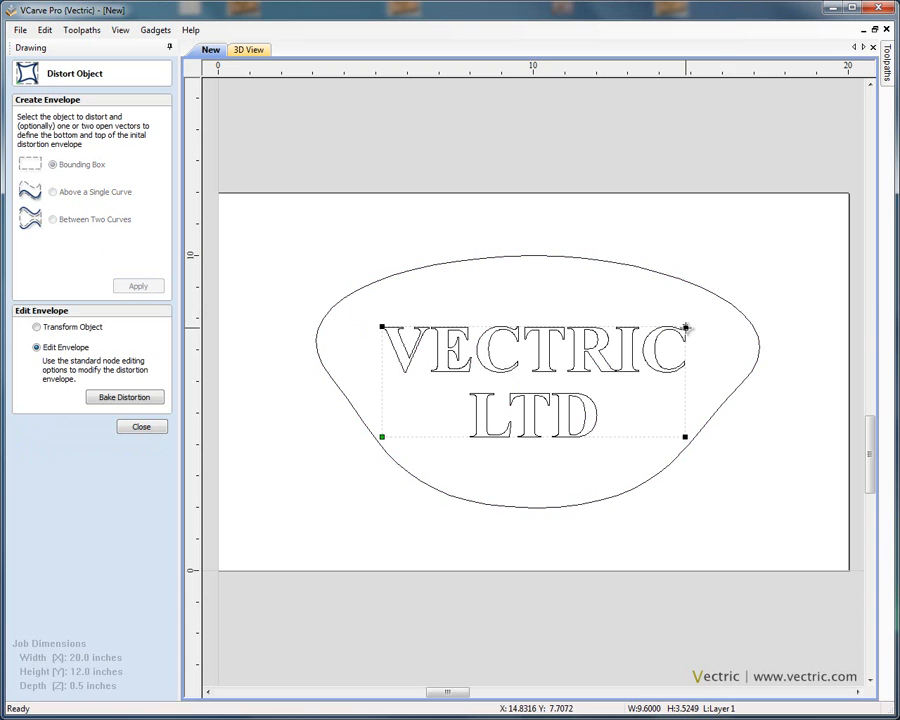
Step: Drag the four envelope corners to skew the text into a tilted quadrilateral
{"action": "left_click_drag", "start_coordinate": [686, 327], "coordinate": [703, 305]}
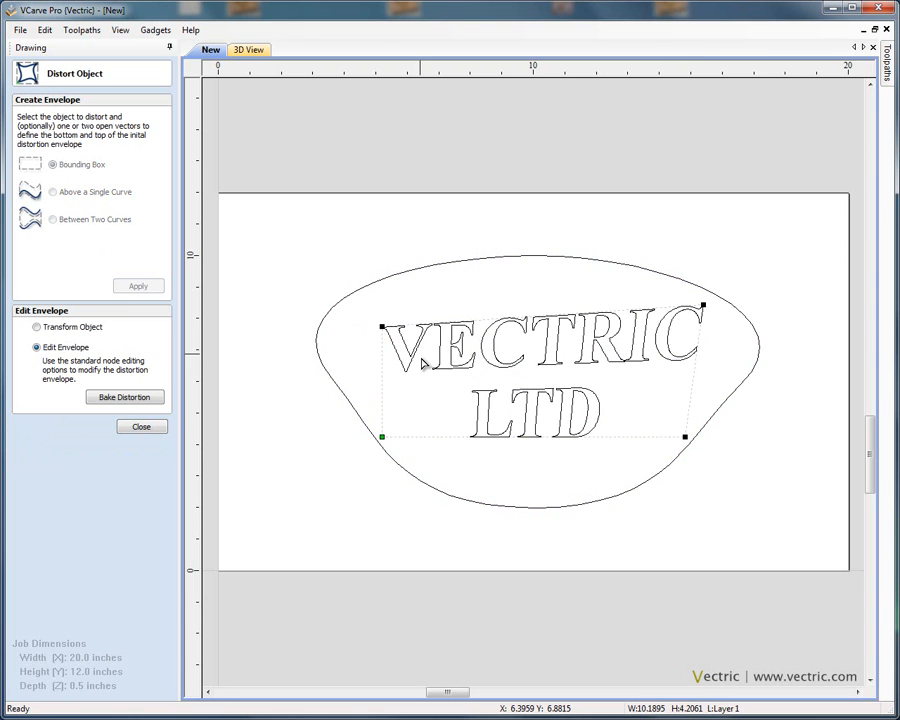
{"action": "left_click_drag", "start_coordinate": [686, 436], "coordinate": [698, 461]}
{"action": "left_click_drag", "start_coordinate": [382, 438], "coordinate": [384, 417]}
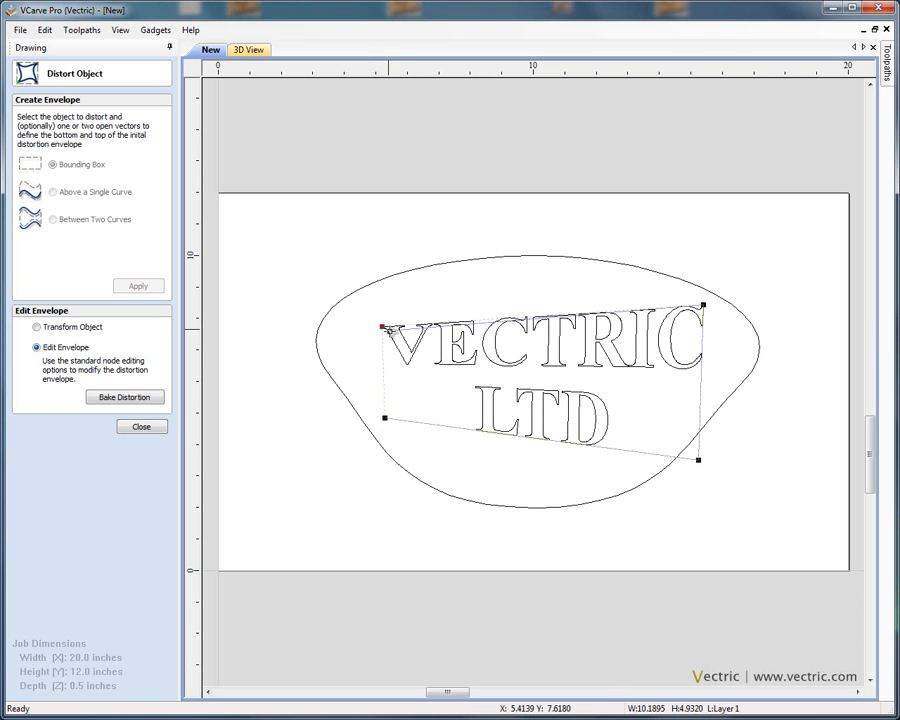
{"action": "left_click_drag", "start_coordinate": [385, 327], "coordinate": [393, 340]}
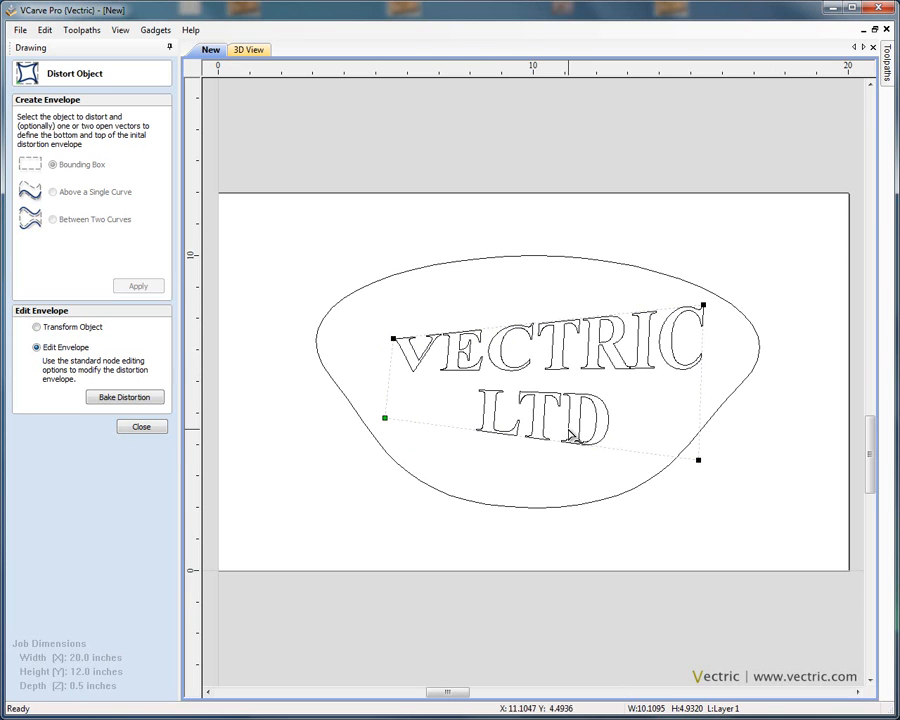
Step: Convert the envelope's top span to a Bezier curve and drag its handles to arch the top edge
{"action": "right_click", "coordinate": [495, 335]}
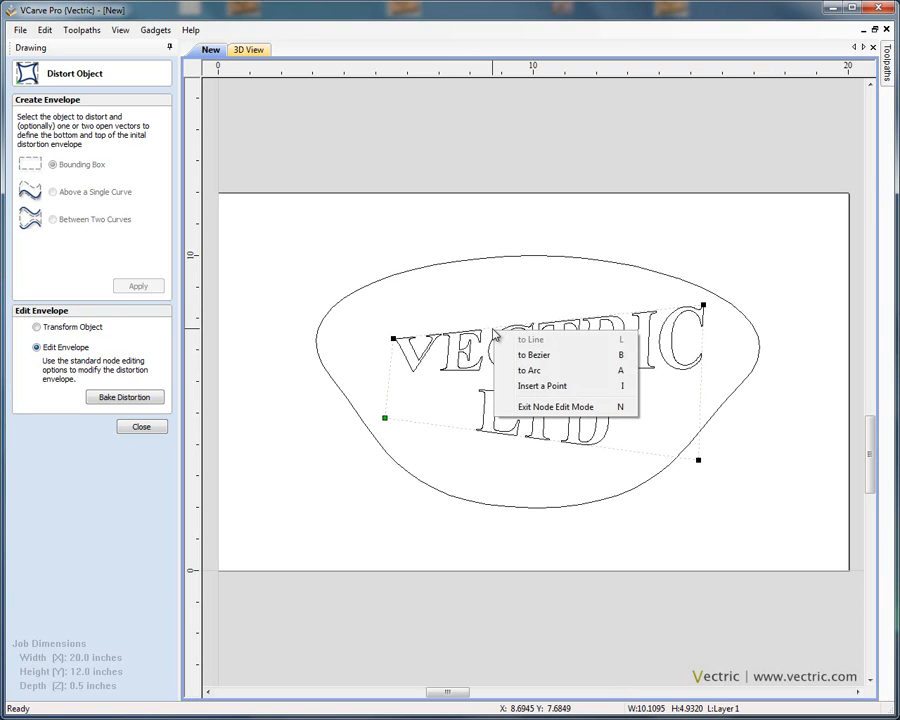
{"action": "left_click", "coordinate": [546, 357]}
{"action": "left_click_drag", "start_coordinate": [496, 328], "coordinate": [488, 285]}
{"action": "left_click_drag", "start_coordinate": [612, 313], "coordinate": [588, 352]}
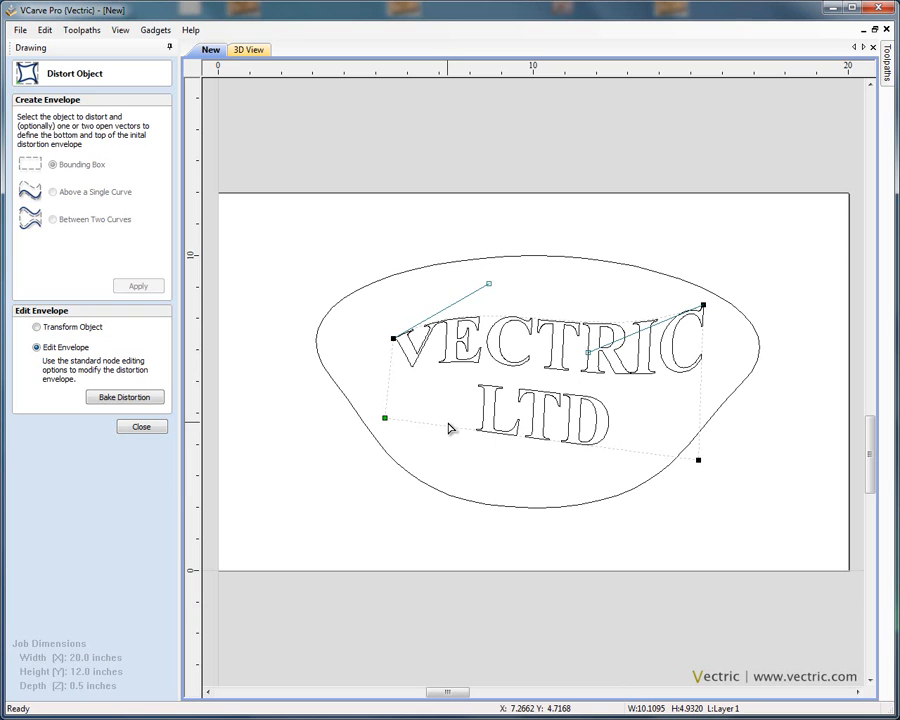
Step: Convert the envelope's bottom span to a Bezier, bend it with its handles, and bake the distortion
{"action": "right_click", "coordinate": [450, 433]}
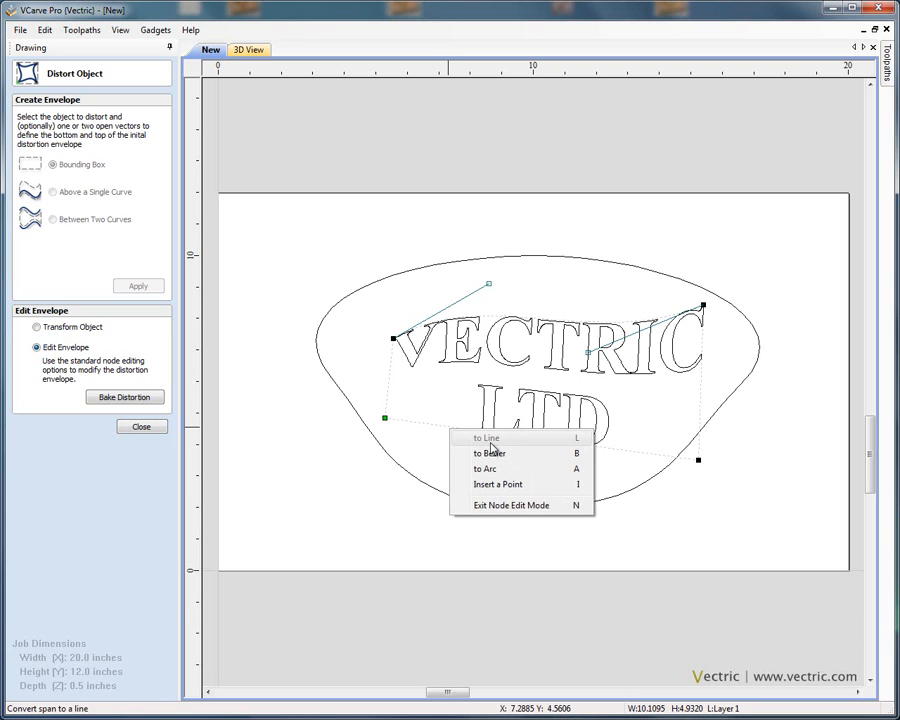
{"action": "left_click", "coordinate": [505, 455]}
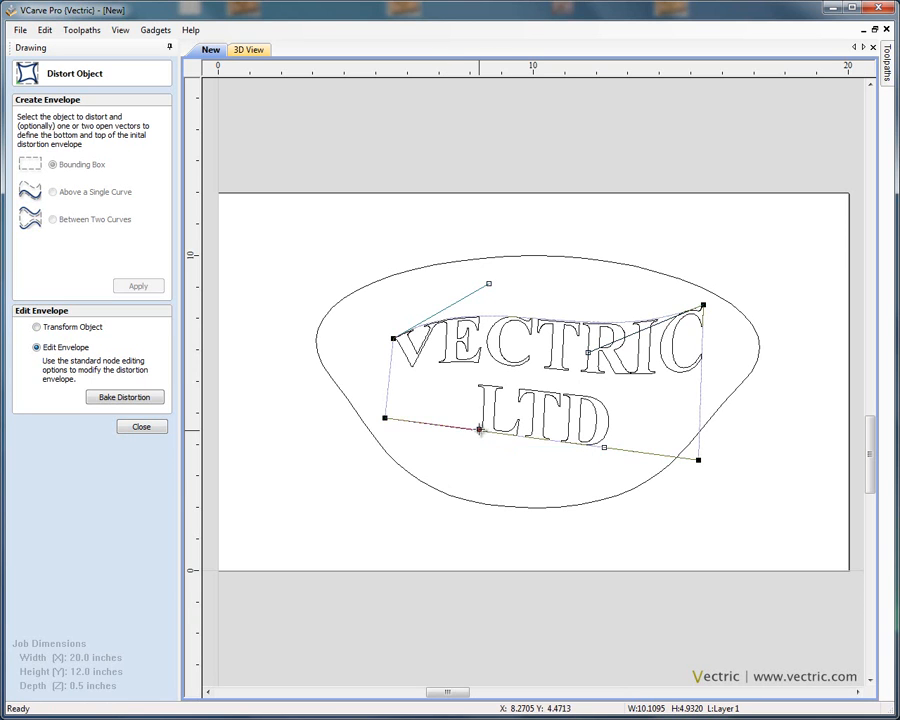
{"action": "left_click_drag", "start_coordinate": [479, 431], "coordinate": [486, 397]}
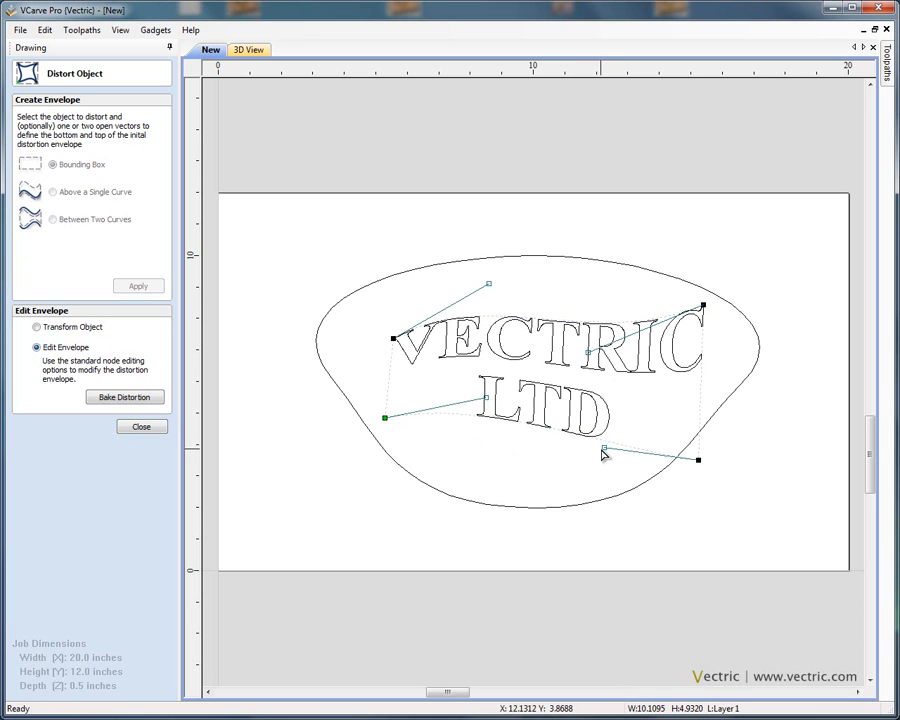
{"action": "left_click_drag", "start_coordinate": [604, 449], "coordinate": [561, 496]}
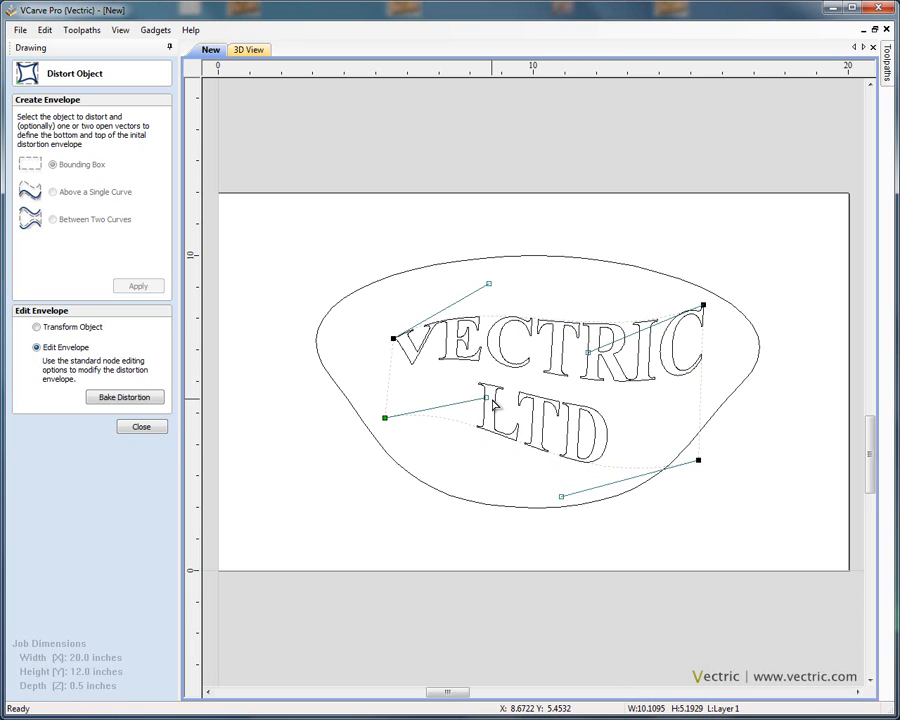
{"action": "left_click_drag", "start_coordinate": [486, 396], "coordinate": [543, 382]}
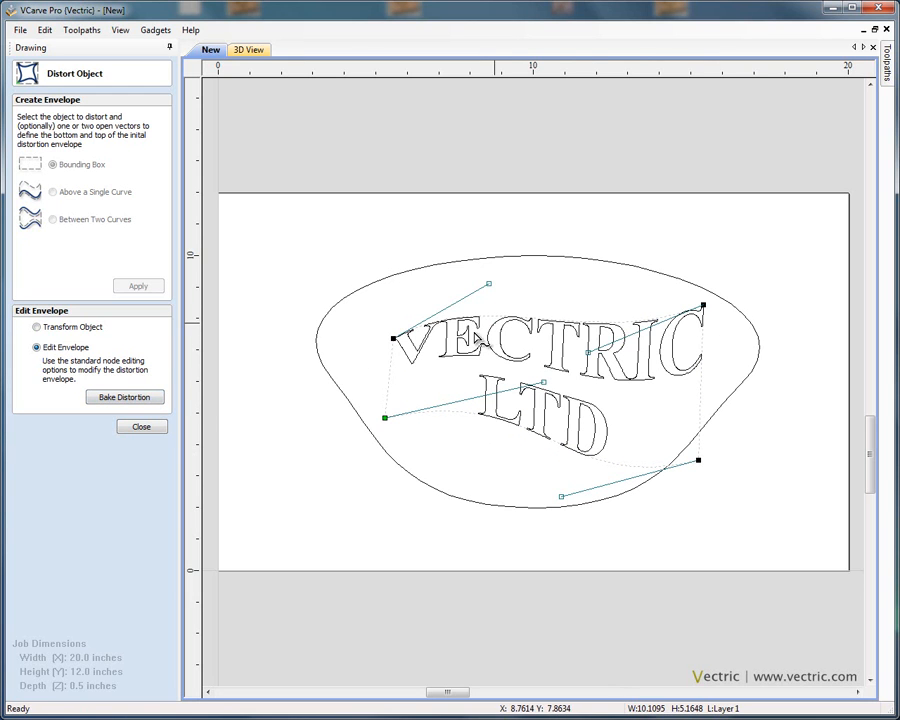
{"action": "left_click", "coordinate": [140, 401]}
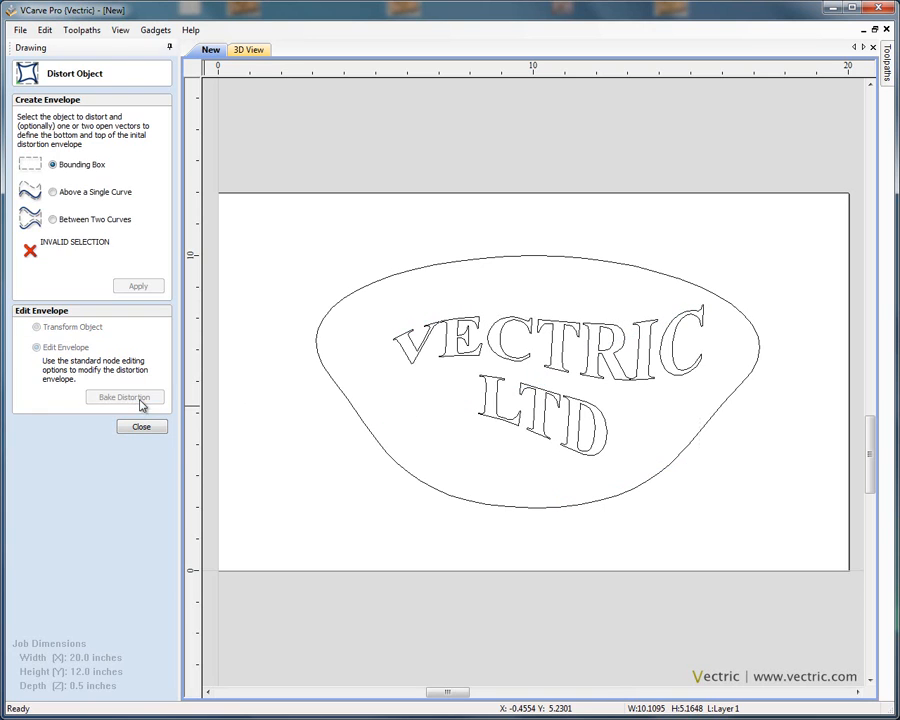
{"action": "left_click", "coordinate": [158, 424]}
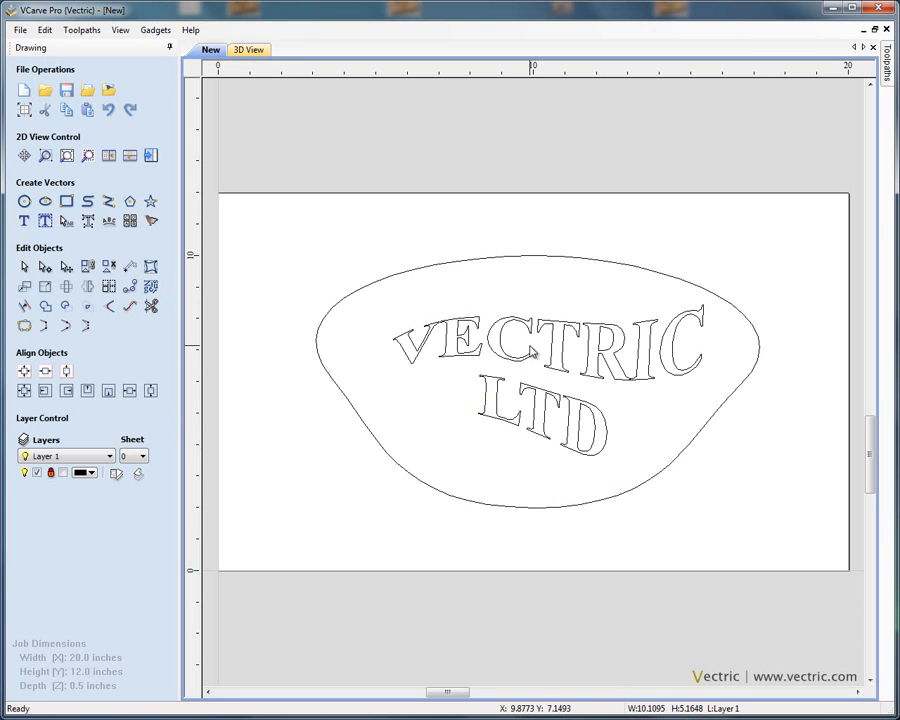
Step: Select the distorted text and move it slightly left within the outline
{"action": "left_click", "coordinate": [518, 365]}
{"action": "left_click", "coordinate": [408, 328]}
{"action": "left_click_drag", "start_coordinate": [346, 266], "coordinate": [757, 518]}
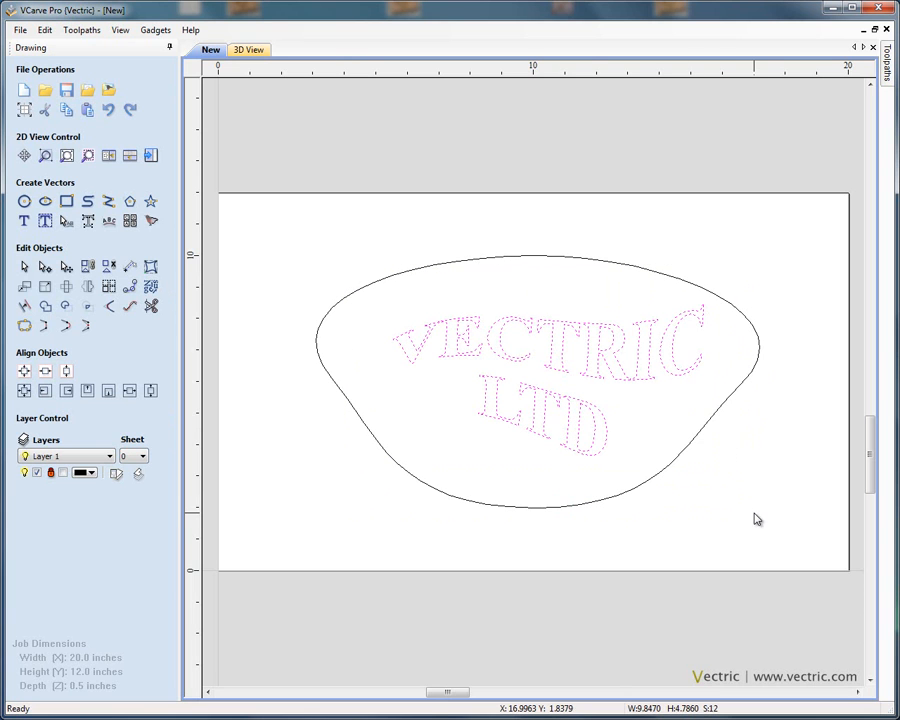
{"action": "left_click", "coordinate": [597, 363]}
{"action": "left_click_drag", "start_coordinate": [606, 359], "coordinate": [582, 359]}
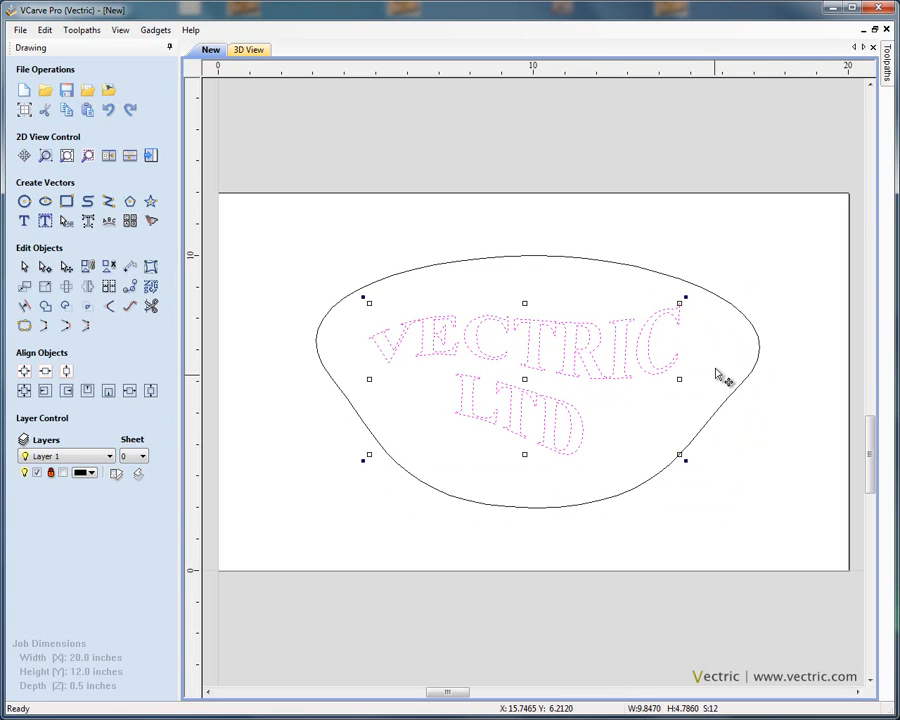
{"action": "left_click", "coordinate": [716, 381]}
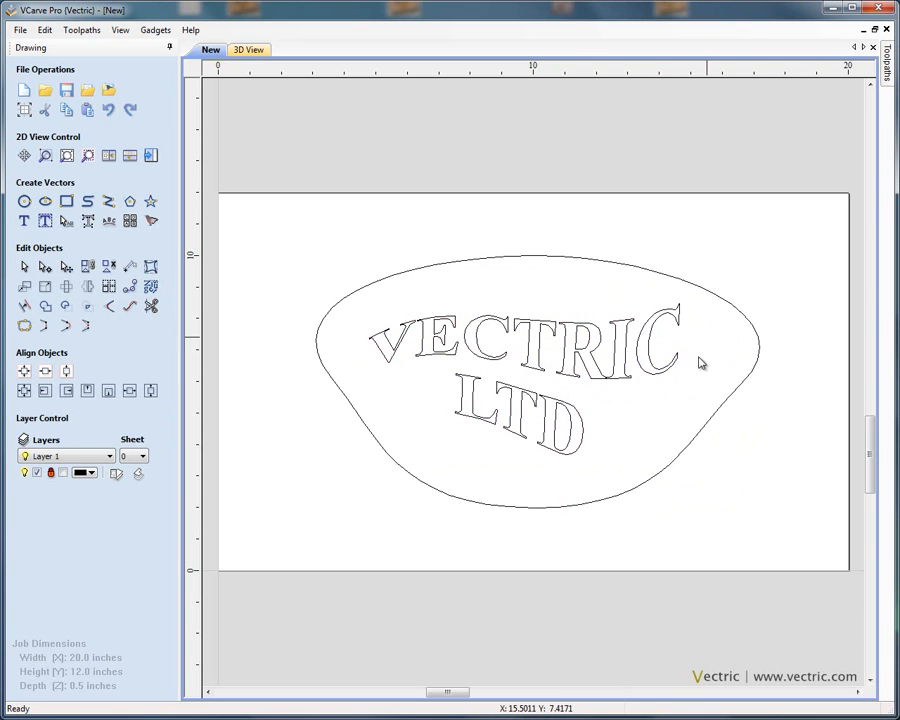
Step: Select the outline shape and scale it down to about 13.4 x 7.6 inches
{"action": "left_click", "coordinate": [420, 270]}
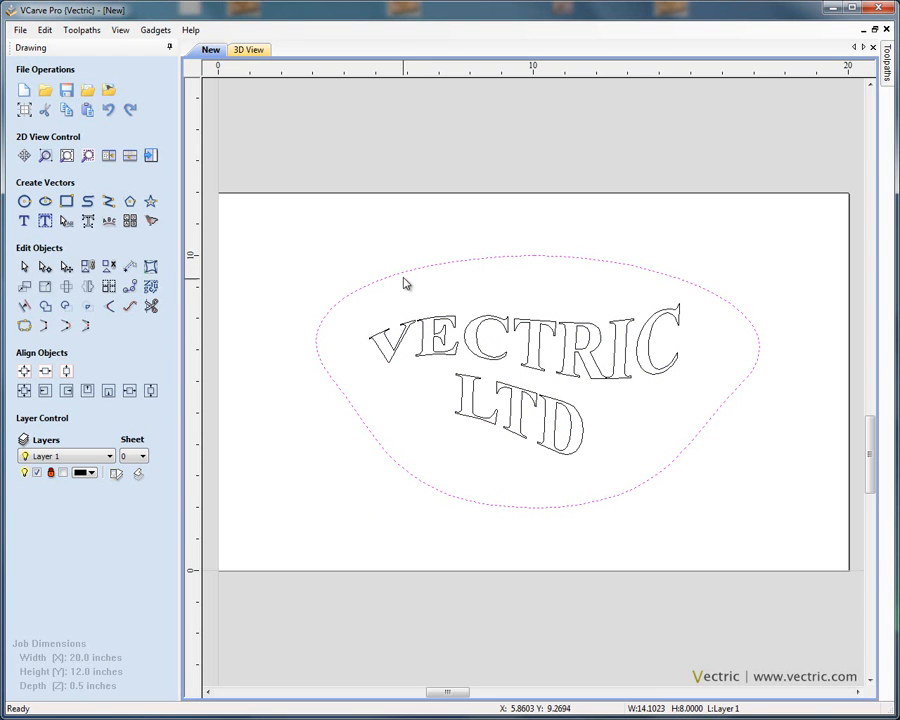
{"action": "left_click", "coordinate": [403, 272]}
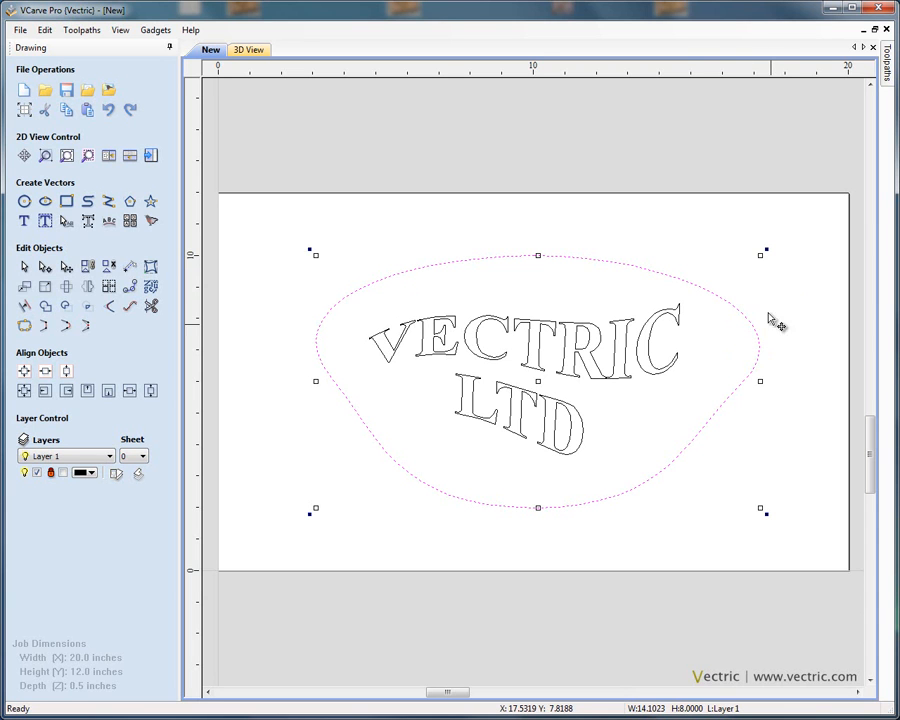
{"action": "left_click_drag", "start_coordinate": [760, 257], "coordinate": [793, 262]}
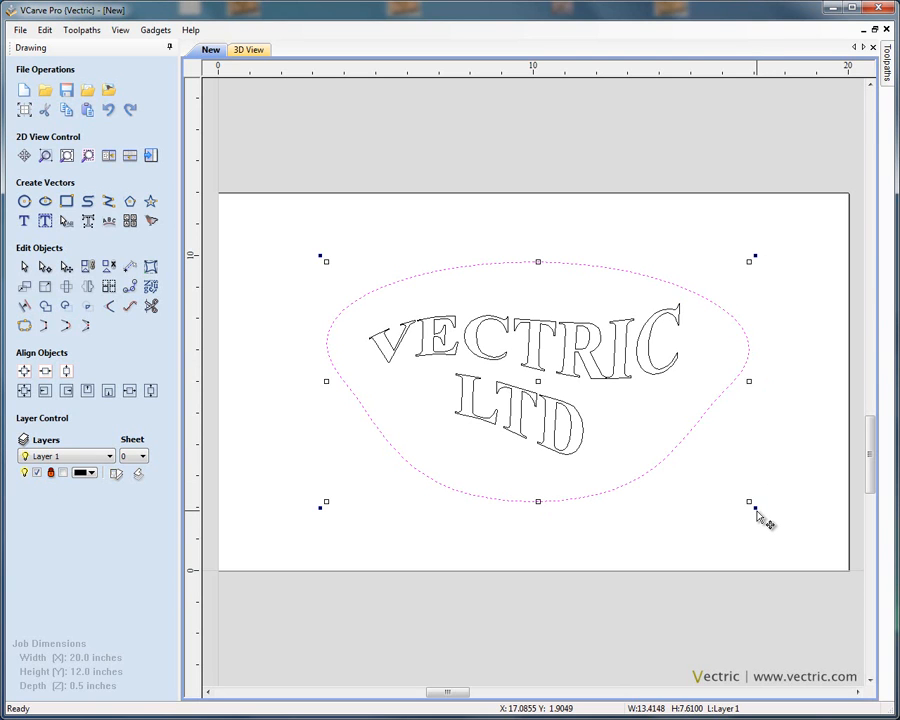
{"action": "mouse_move", "coordinate": [755, 507]}
{"action": "left_mouse_down"}
{"action": "mouse_move", "coordinate": [773, 454]}
{"action": "mouse_move", "coordinate": [753, 356]}
{"action": "mouse_move", "coordinate": [679, 288]}
{"action": "mouse_move", "coordinate": [763, 468]}
{"action": "mouse_move", "coordinate": [763, 504]}
{"action": "left_mouse_up"}
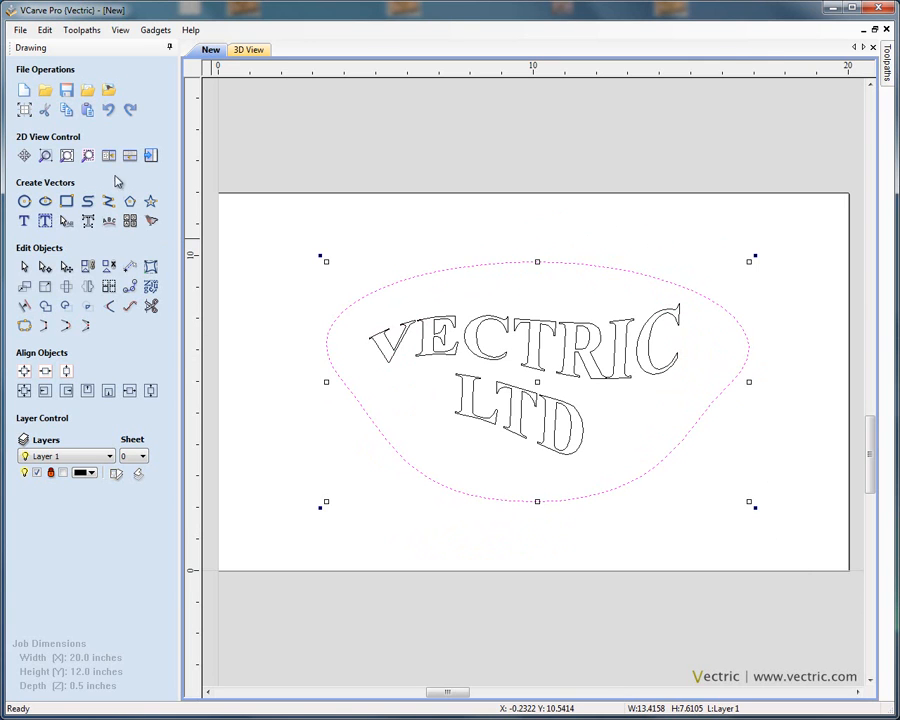
{"action": "left_click", "coordinate": [374, 212]}
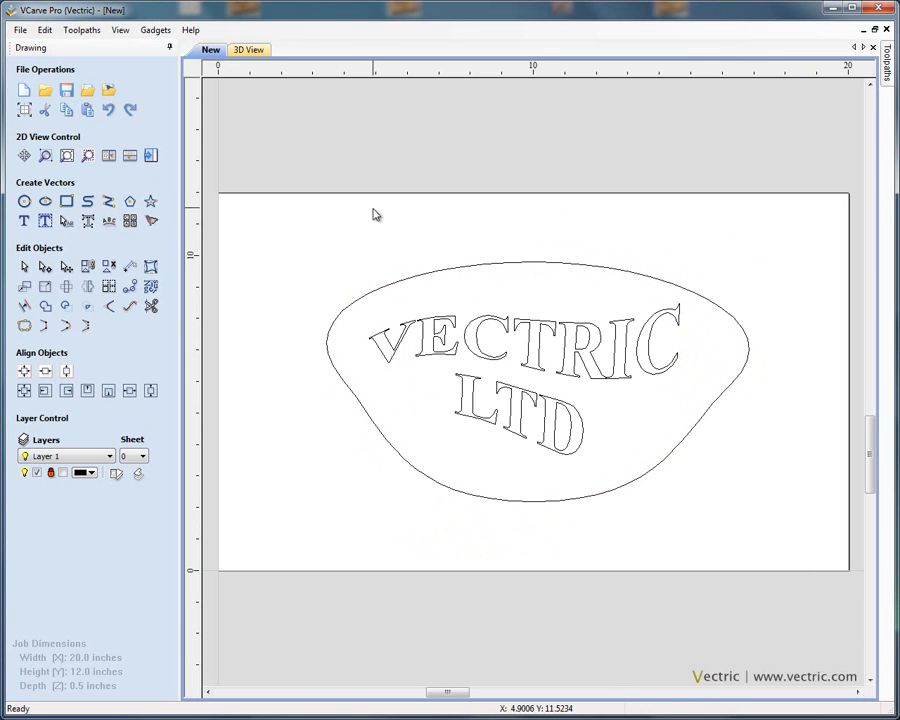
Step: Select the outline and text together and rotate the whole design clockwise
{"action": "left_click_drag", "start_coordinate": [282, 232], "coordinate": [786, 532]}
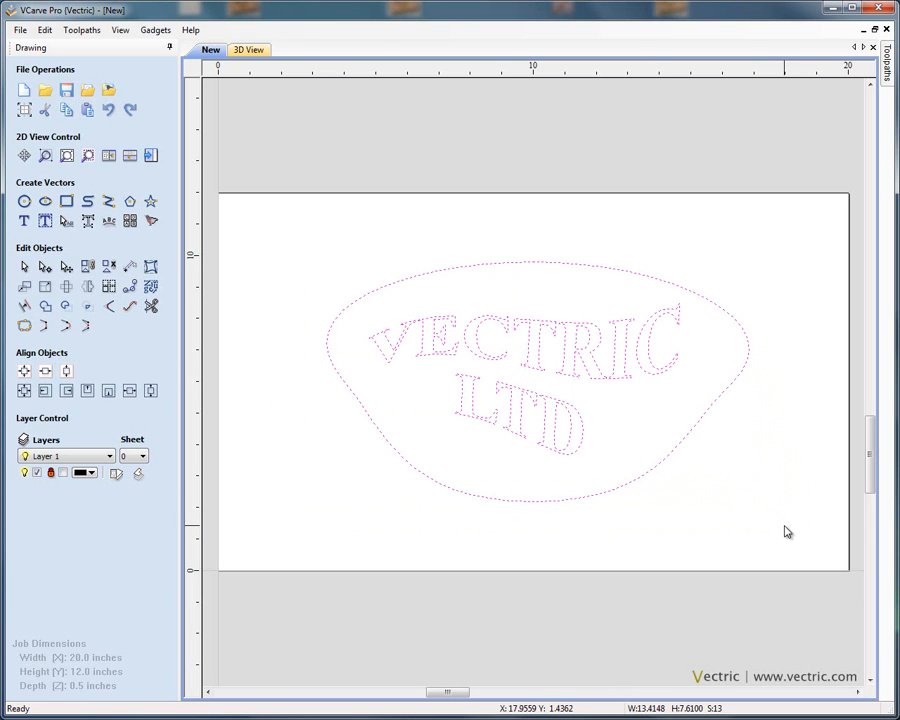
{"action": "left_click", "coordinate": [600, 375]}
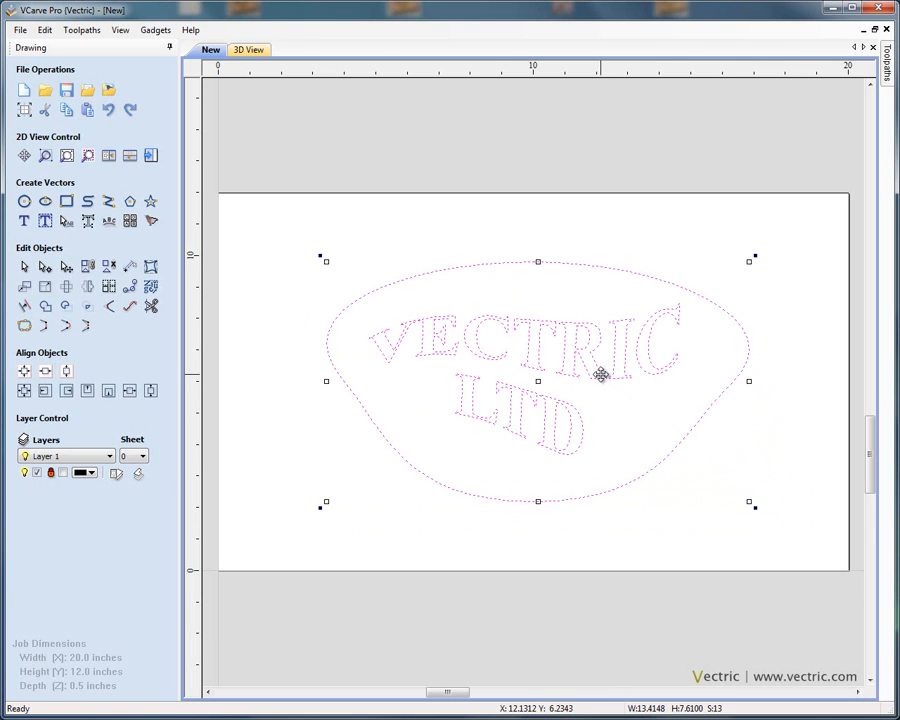
{"action": "left_click_drag", "start_coordinate": [752, 256], "coordinate": [712, 204]}
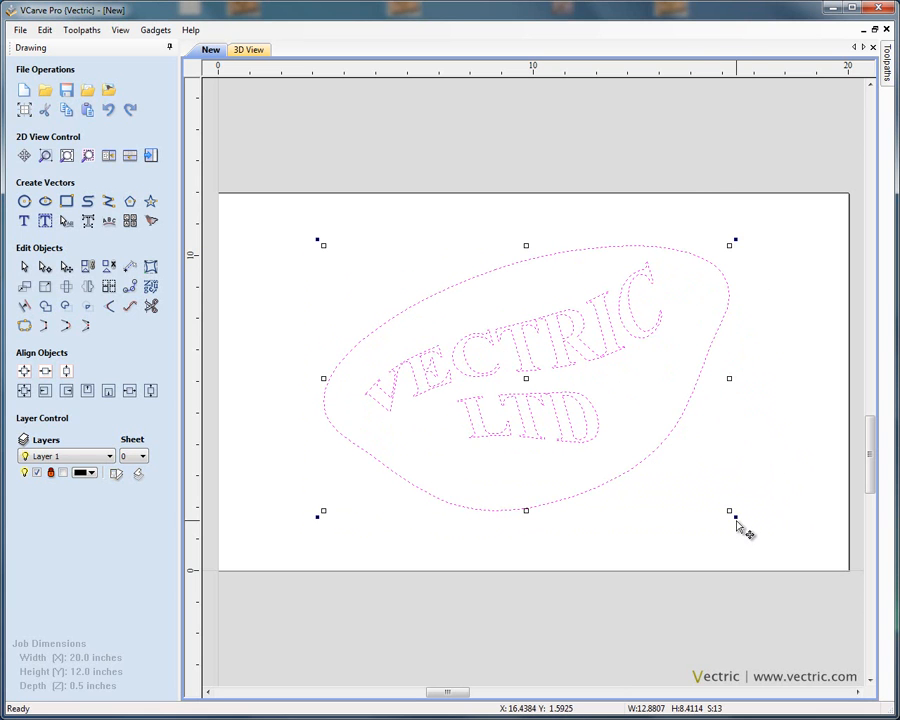
{"action": "left_click_drag", "start_coordinate": [732, 512], "coordinate": [603, 670]}
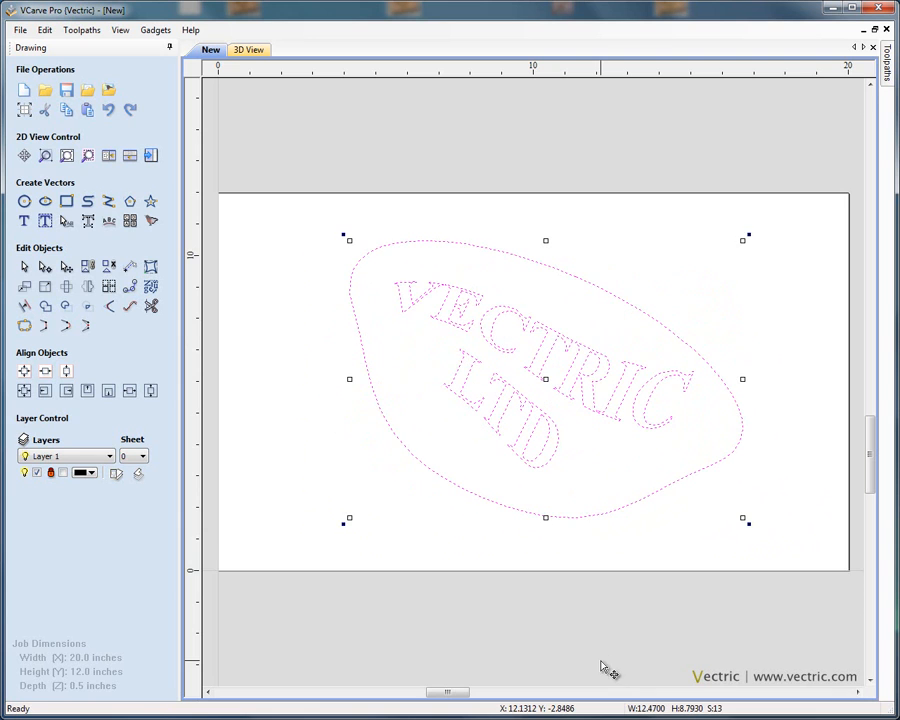
{"action": "left_click", "coordinate": [798, 428]}
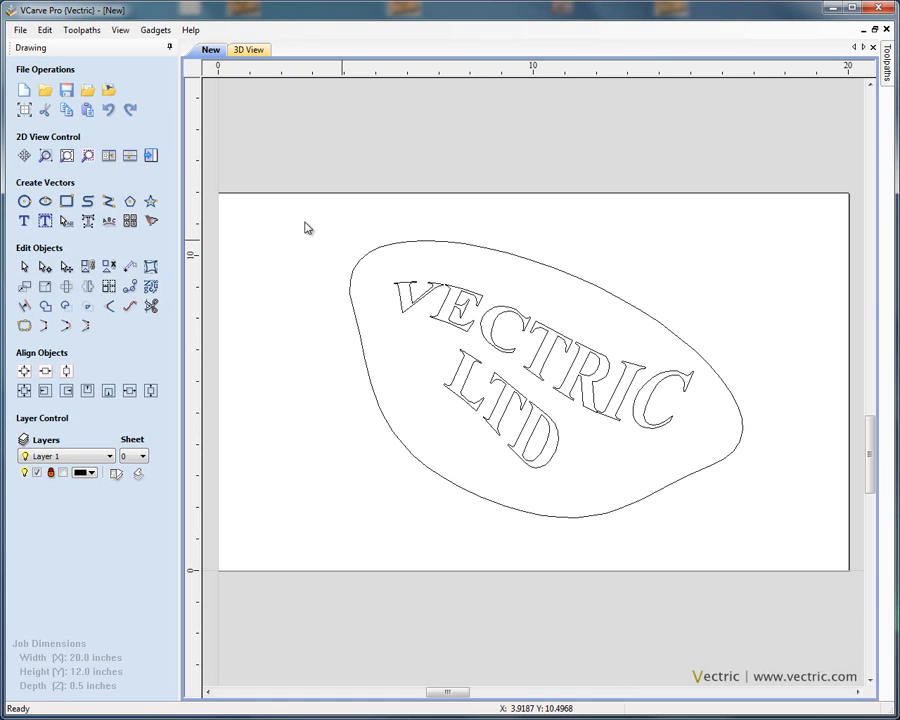
Step: Undo the last two edits to return the design to its unrotated orientation
{"action": "left_click", "coordinate": [108, 112]}
{"action": "left_click", "coordinate": [108, 112]}
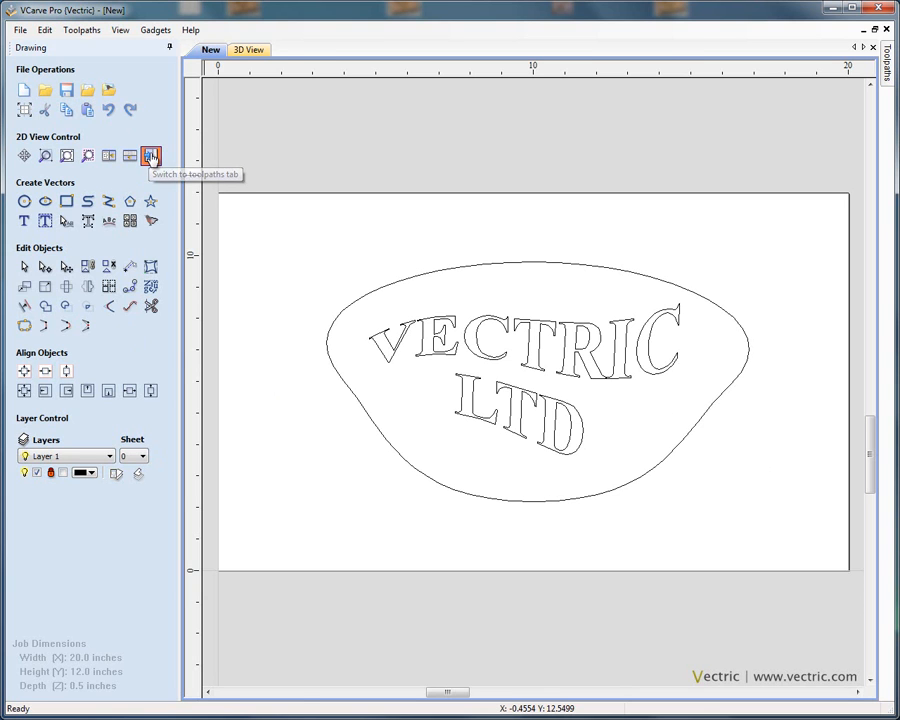
Step: Switch to toolpaths and accept the material setup with 0.5 inch thickness and 0.1 inch rapid gaps
{"action": "left_click", "coordinate": [150, 157]}
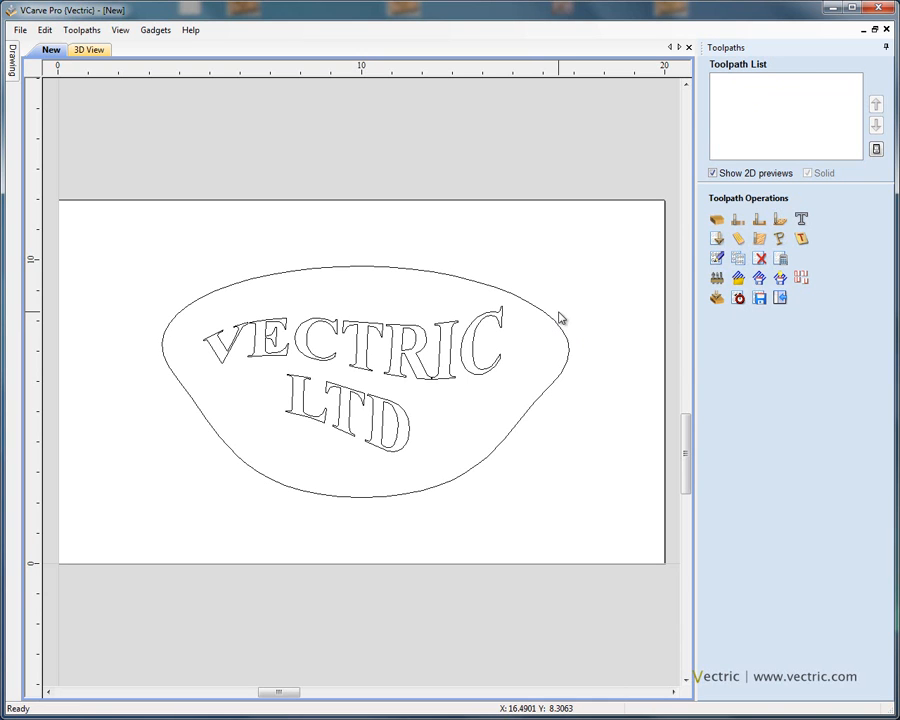
{"action": "left_click", "coordinate": [717, 221]}
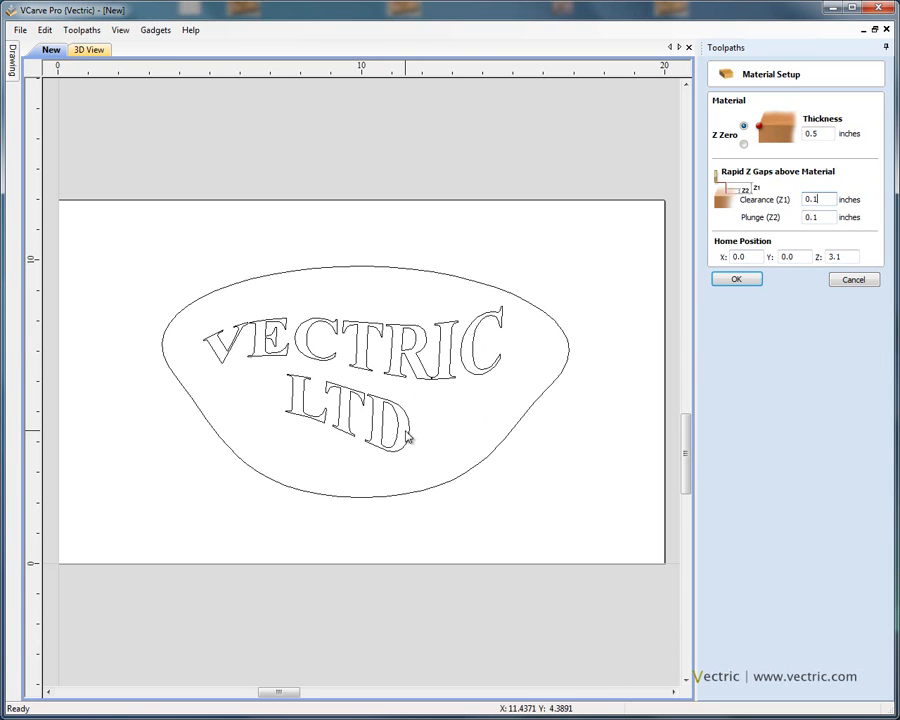
{"action": "left_click", "coordinate": [739, 282]}
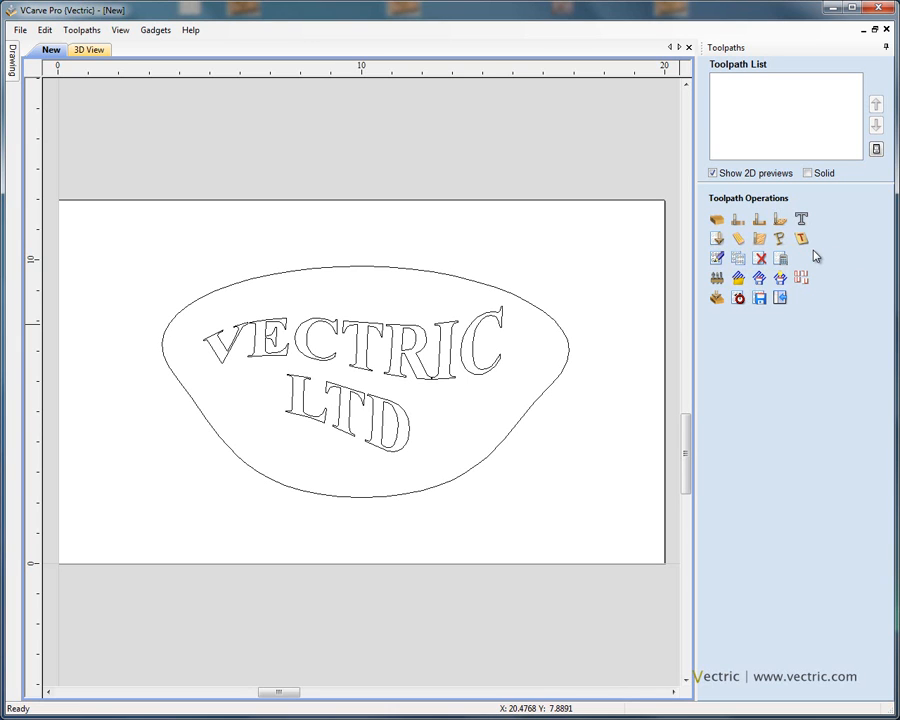
Step: Create a V-Carve toolpath on the text with the 90 deg 0.5" V-Bit and no flat depth, and calculate it
{"action": "left_click", "coordinate": [716, 240]}
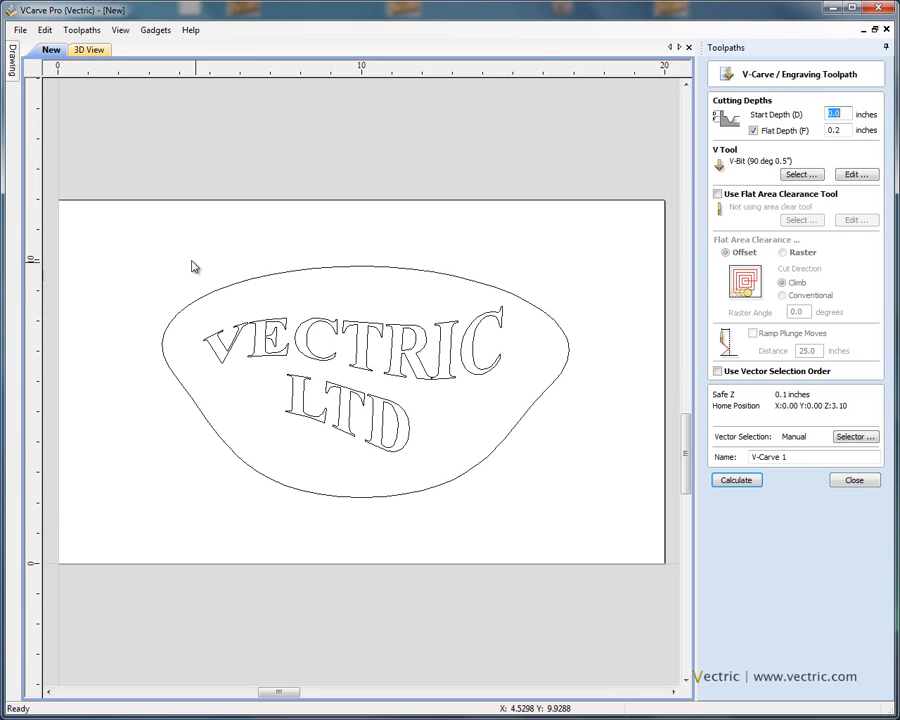
{"action": "left_click_drag", "start_coordinate": [265, 318], "coordinate": [534, 491]}
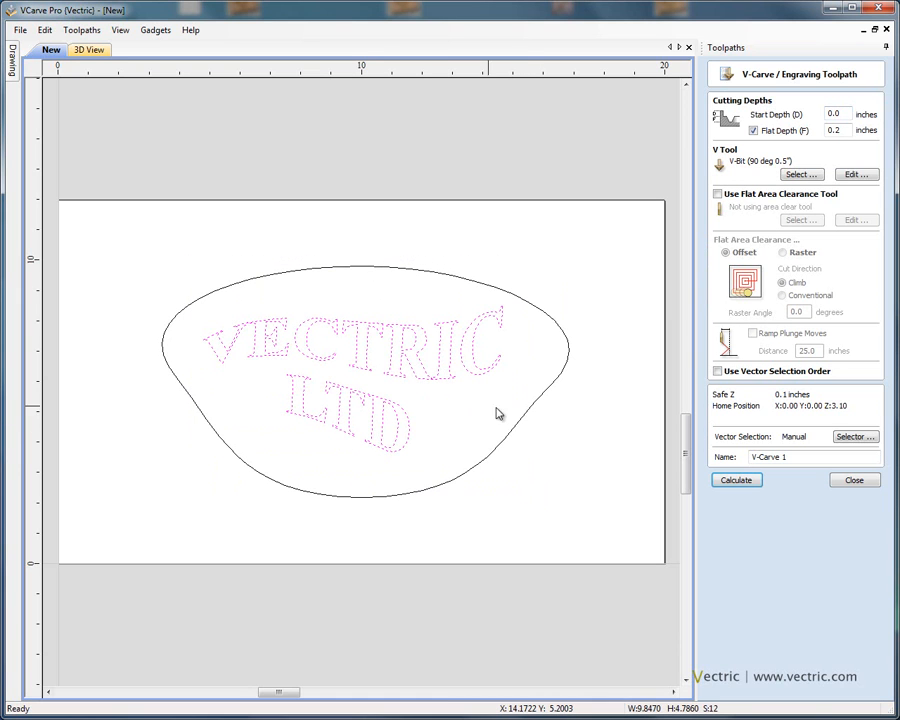
{"action": "left_click", "coordinate": [776, 135]}
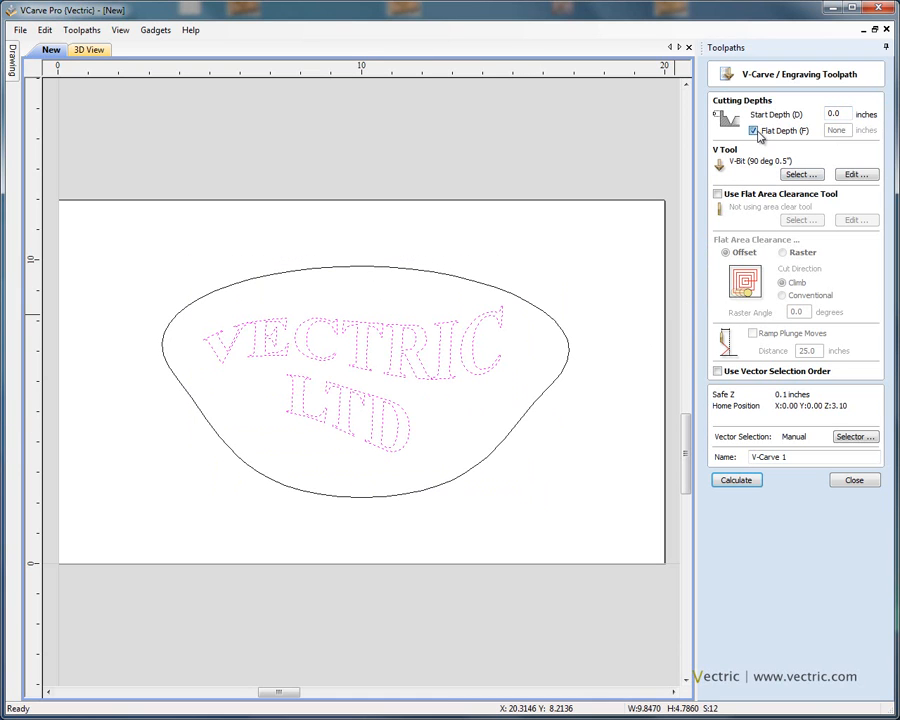
{"action": "left_click", "coordinate": [799, 175]}
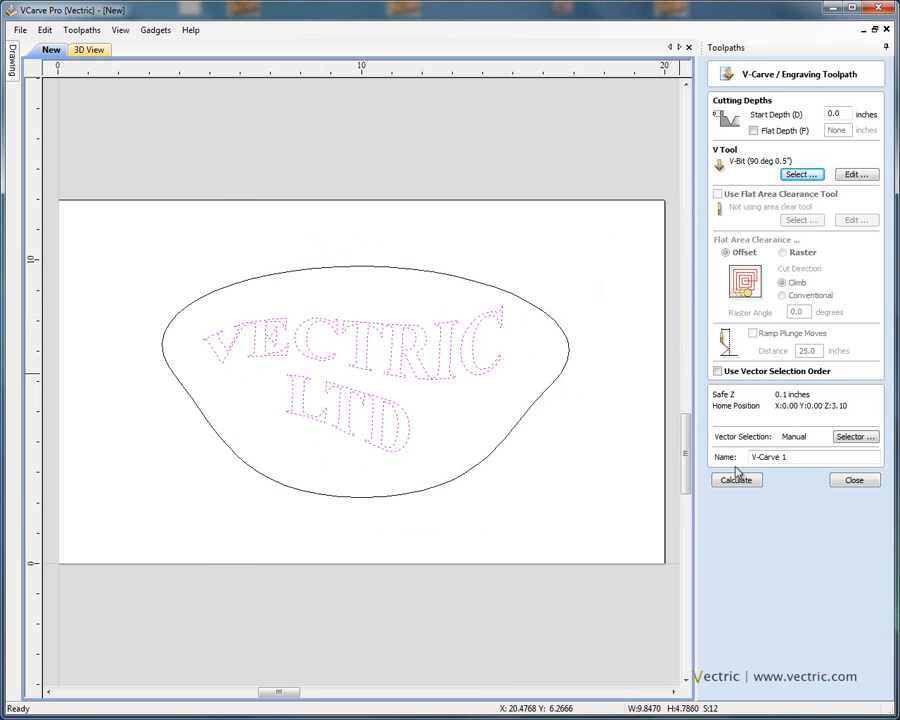
{"action": "left_click", "coordinate": [740, 481]}
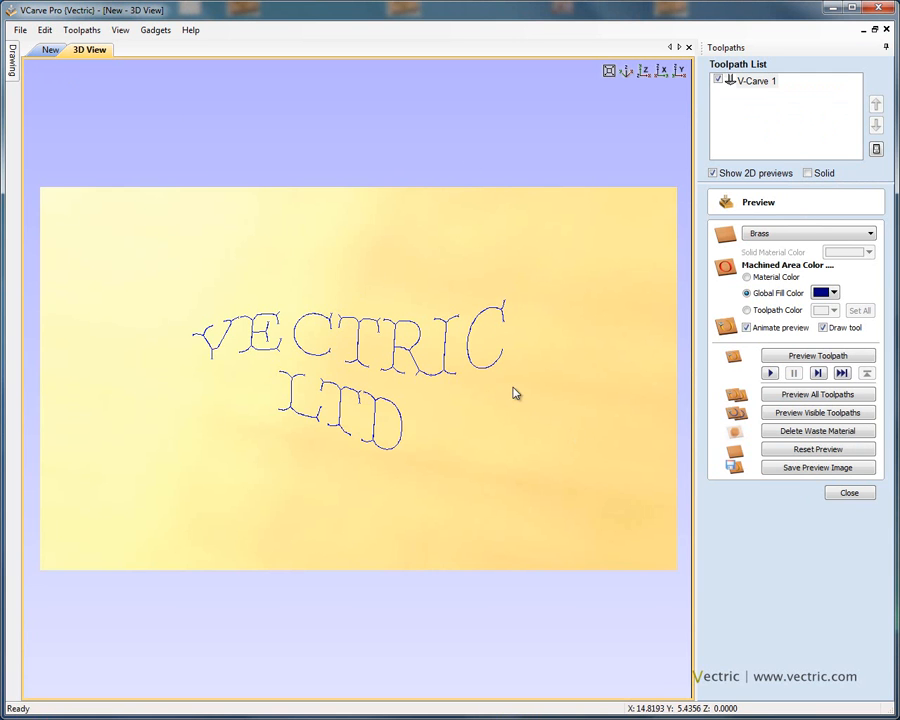
Step: Tilt the 3D view and run the V-Carve toolpath preview
{"action": "left_click_drag", "start_coordinate": [480, 392], "coordinate": [558, 245]}
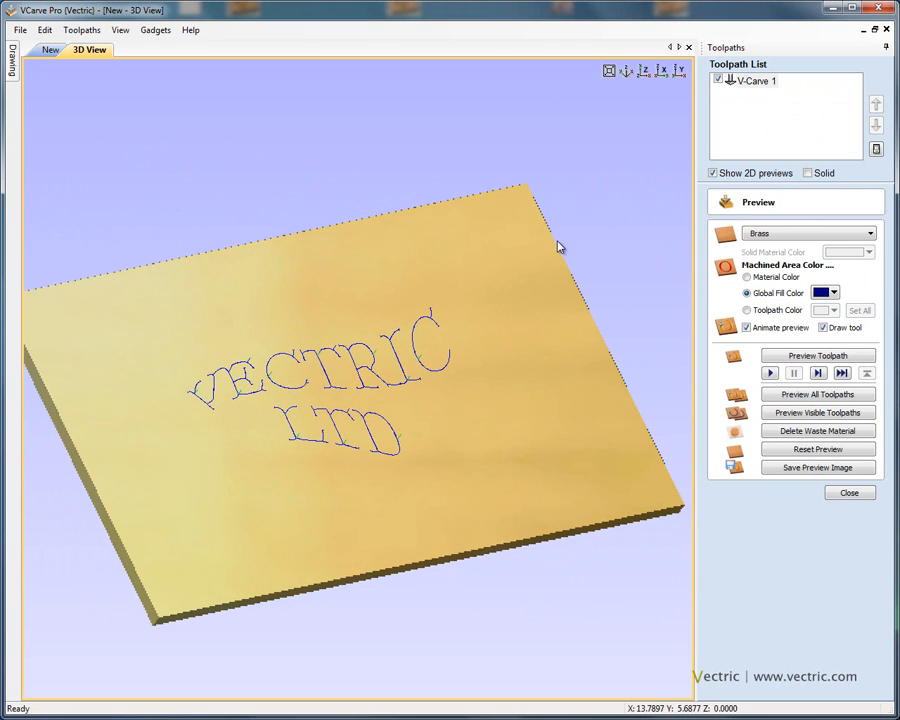
{"action": "left_click", "coordinate": [793, 358]}
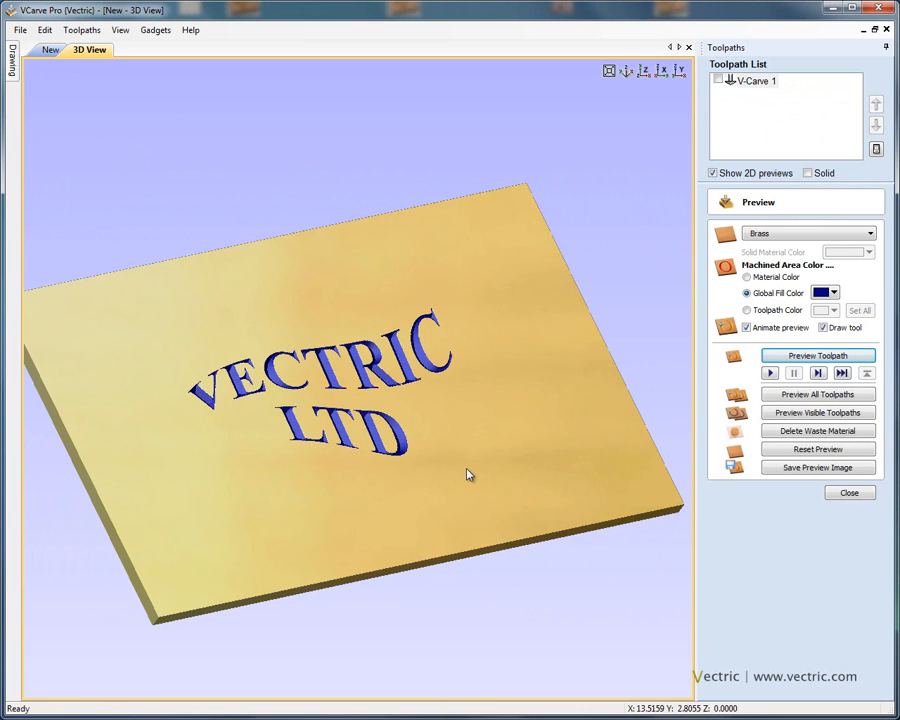
Step: Examine the carved lettering from different angles, zoom levels and standard views
{"action": "left_click_drag", "start_coordinate": [406, 508], "coordinate": [392, 546]}
{"action": "scroll", "coordinate": [438, 440], "scroll_direction": "up", "scroll_amount": 3}
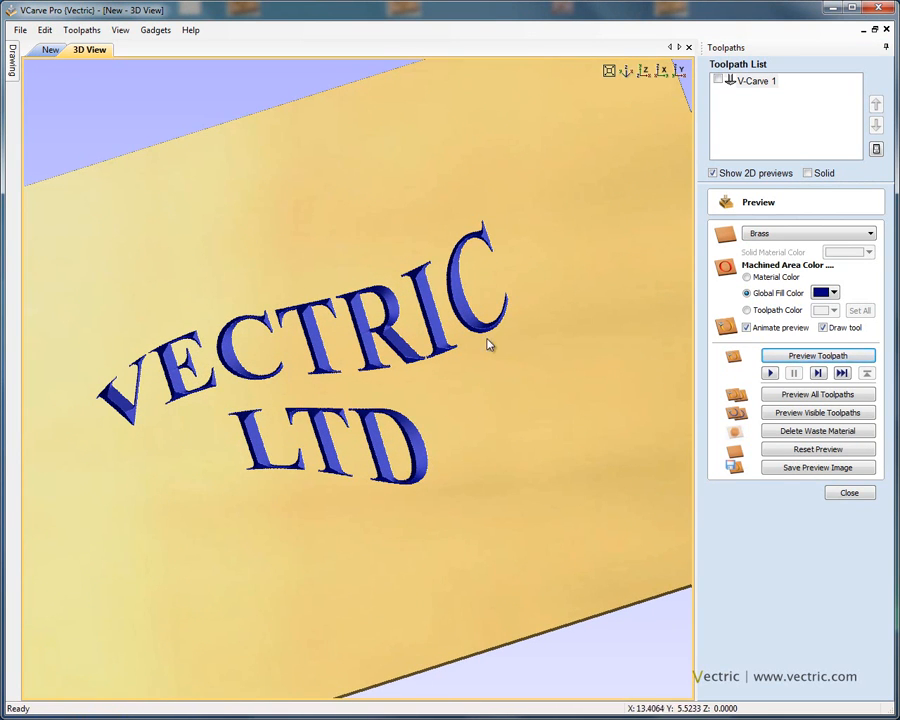
{"action": "left_click_drag", "start_coordinate": [512, 466], "coordinate": [422, 405]}
{"action": "scroll", "coordinate": [494, 380], "scroll_direction": "down", "scroll_amount": 5}
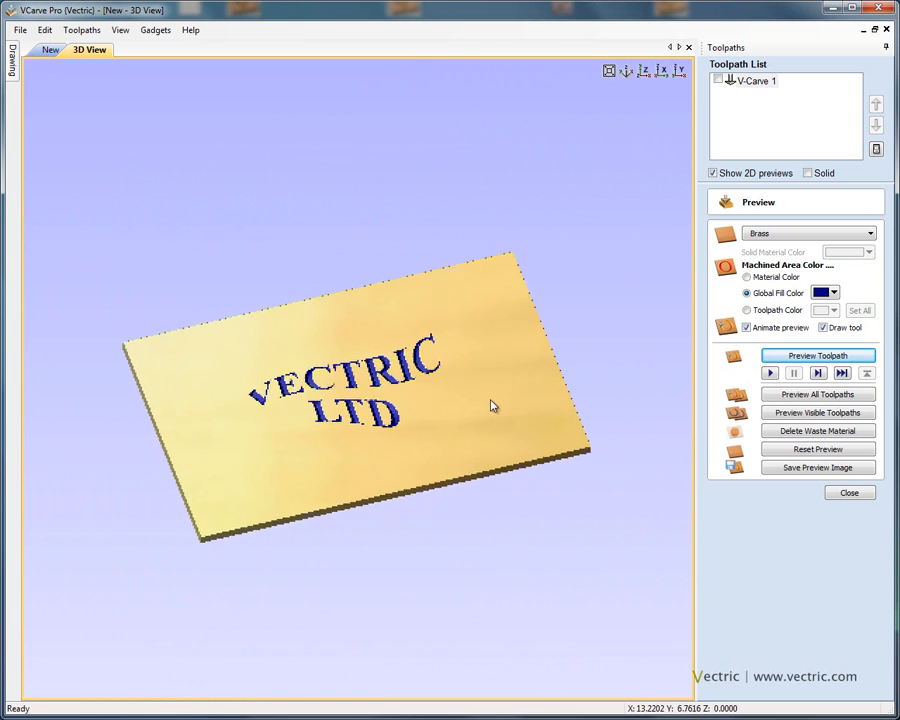
{"action": "scroll", "coordinate": [481, 383], "scroll_direction": "up", "scroll_amount": 5}
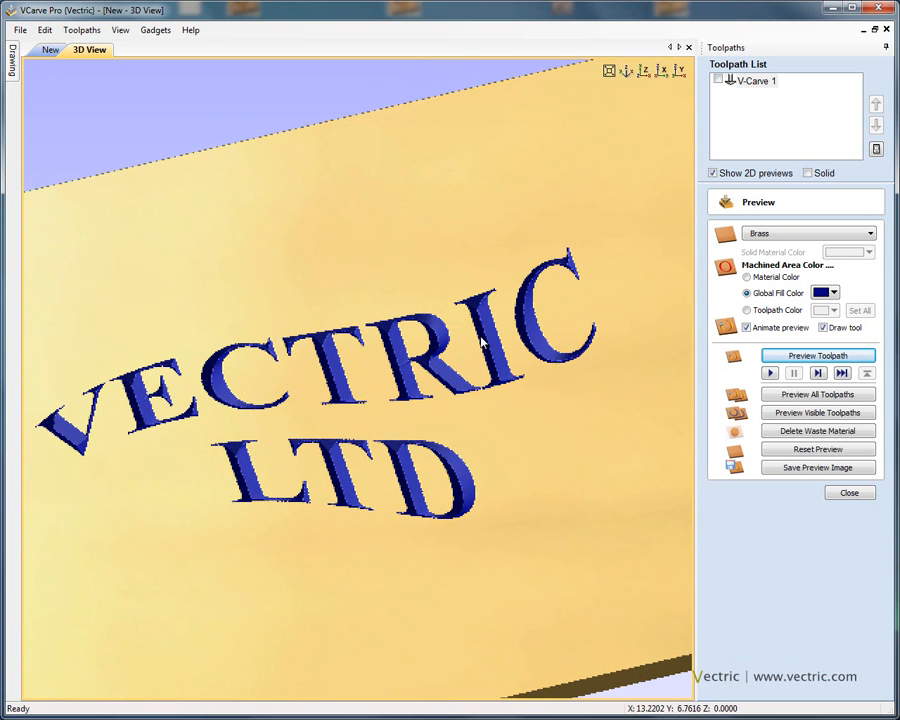
{"action": "scroll", "coordinate": [481, 350], "scroll_direction": "down", "scroll_amount": 4}
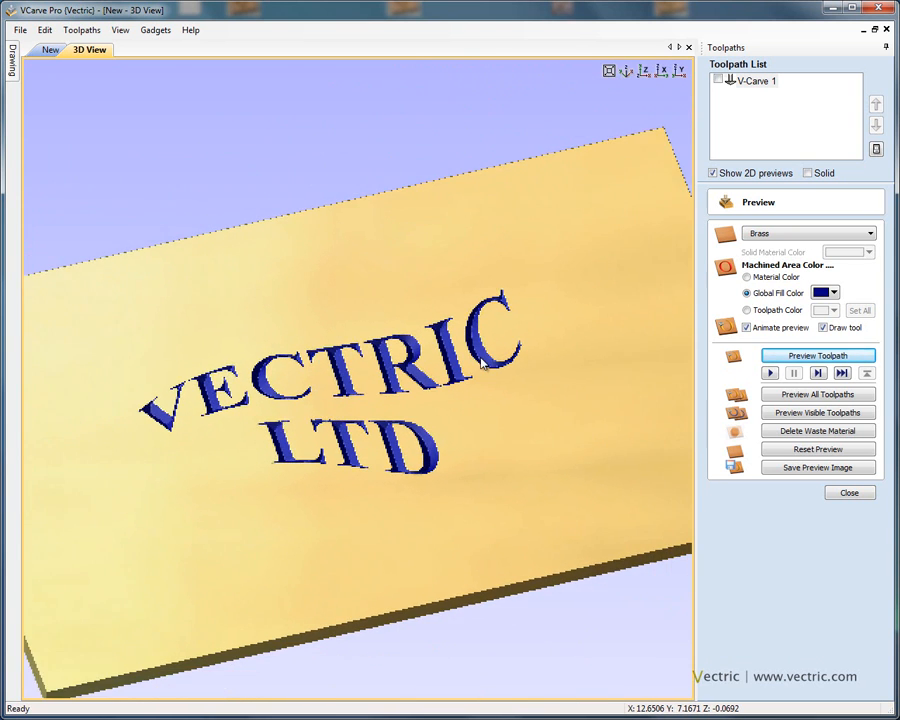
{"action": "scroll", "coordinate": [481, 372], "scroll_direction": "down", "scroll_amount": 3}
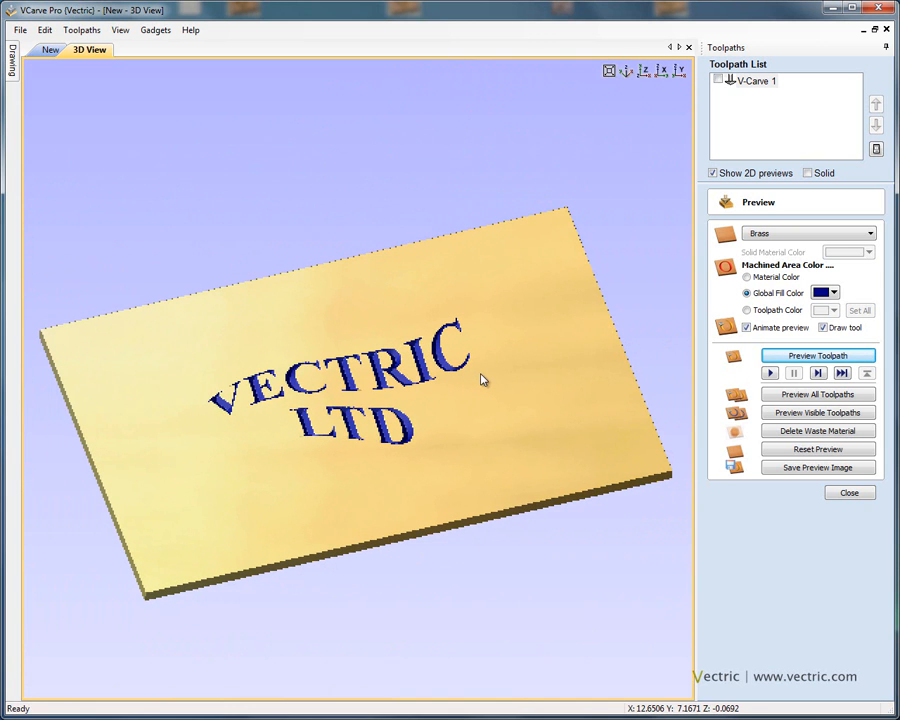
{"action": "scroll", "coordinate": [479, 421], "scroll_direction": "up", "scroll_amount": 3}
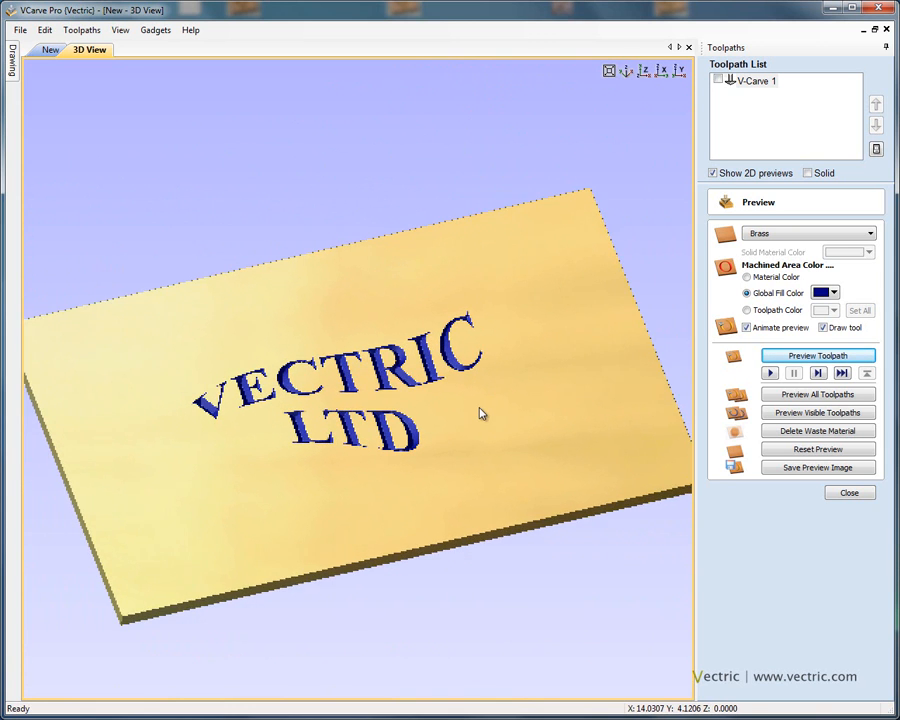
{"action": "scroll", "coordinate": [481, 406], "scroll_direction": "down", "scroll_amount": 3}
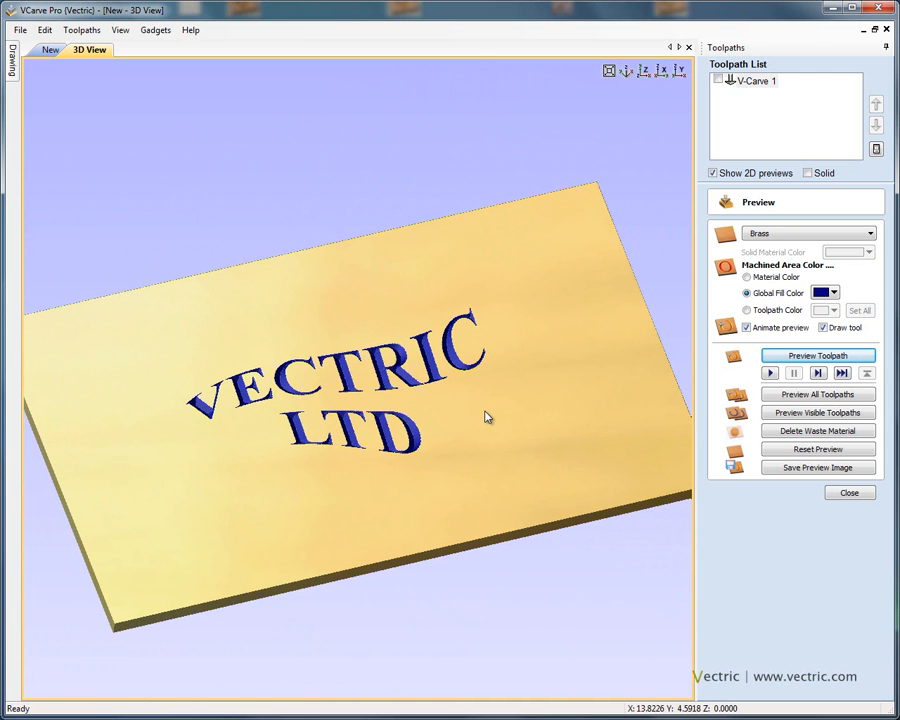
{"action": "middle_click_drag", "start_coordinate": [484, 416], "coordinate": [303, 393]}
{"action": "left_click_drag", "start_coordinate": [410, 412], "coordinate": [379, 398]}
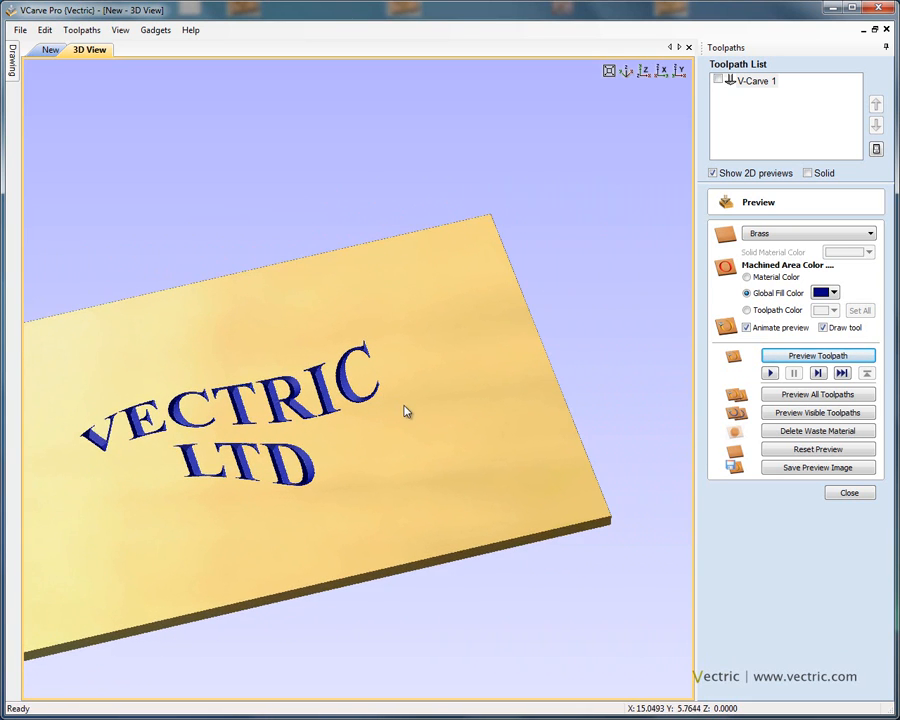
{"action": "scroll", "coordinate": [406, 406], "scroll_direction": "up", "scroll_amount": 5}
{"action": "scroll", "coordinate": [421, 360], "scroll_direction": "up", "scroll_amount": 4}
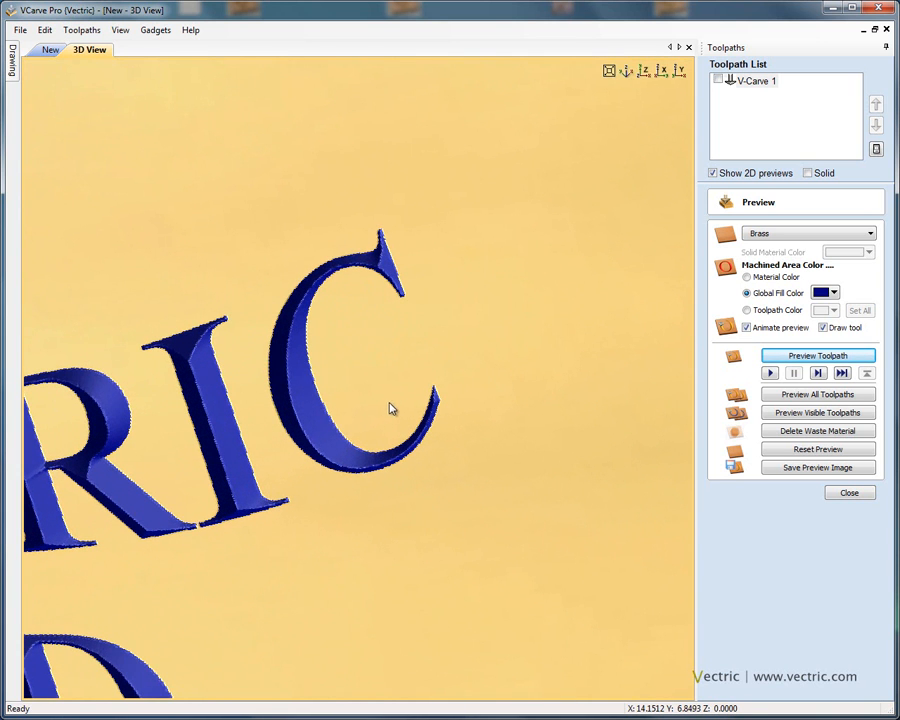
{"action": "left_click", "coordinate": [627, 73]}
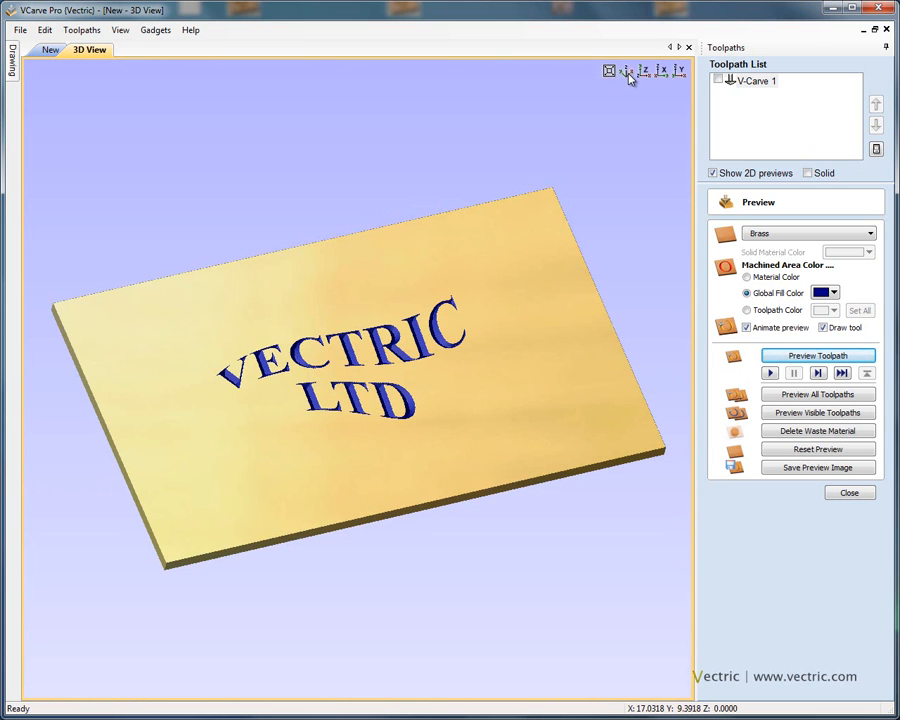
{"action": "left_click", "coordinate": [646, 73]}
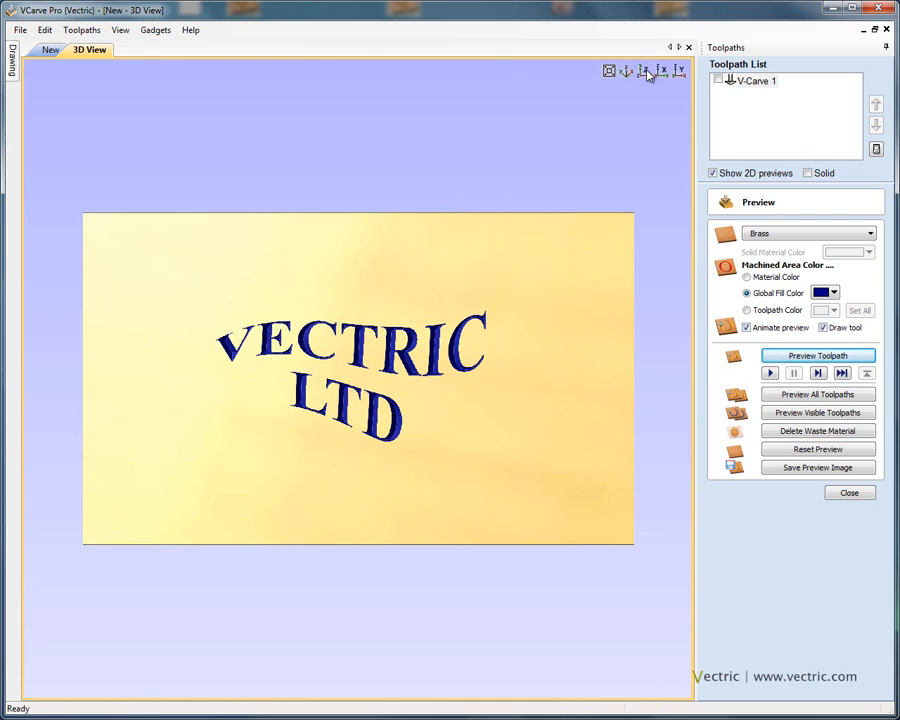
{"action": "left_click", "coordinate": [669, 73]}
{"action": "left_click", "coordinate": [684, 73]}
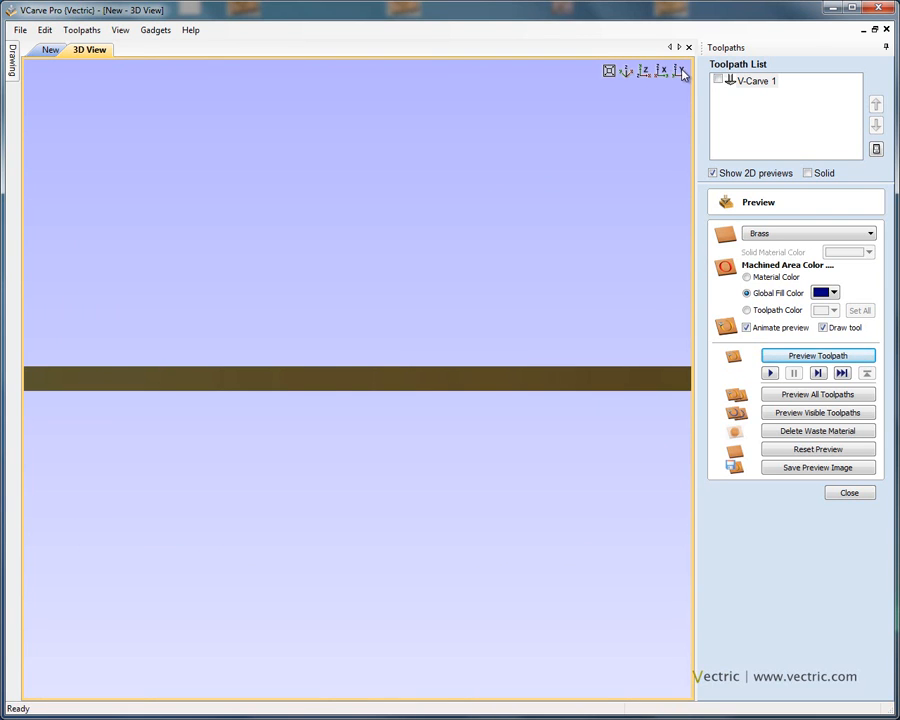
{"action": "left_click", "coordinate": [645, 74]}
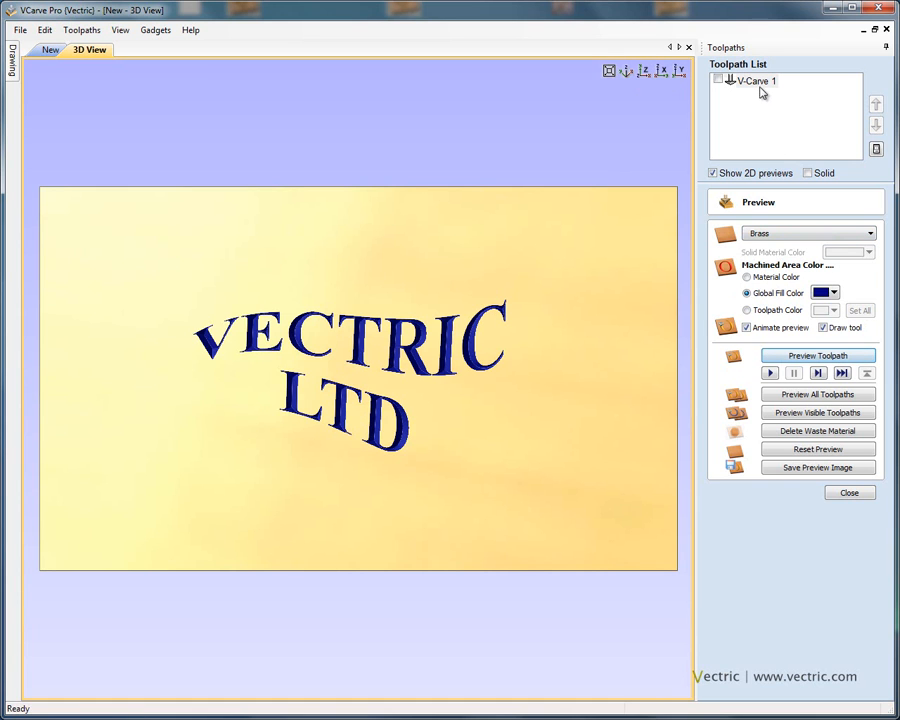
Step: Change the preview material to Oak Soft and tilt the view
{"action": "left_click", "coordinate": [871, 236]}
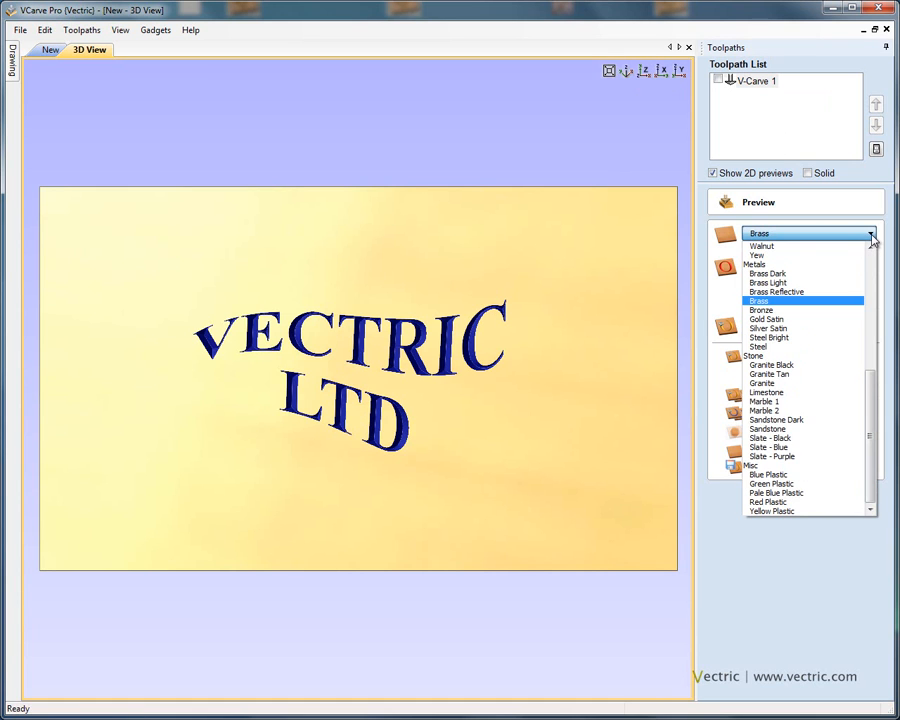
{"action": "left_click_drag", "start_coordinate": [870, 400], "coordinate": [870, 305]}
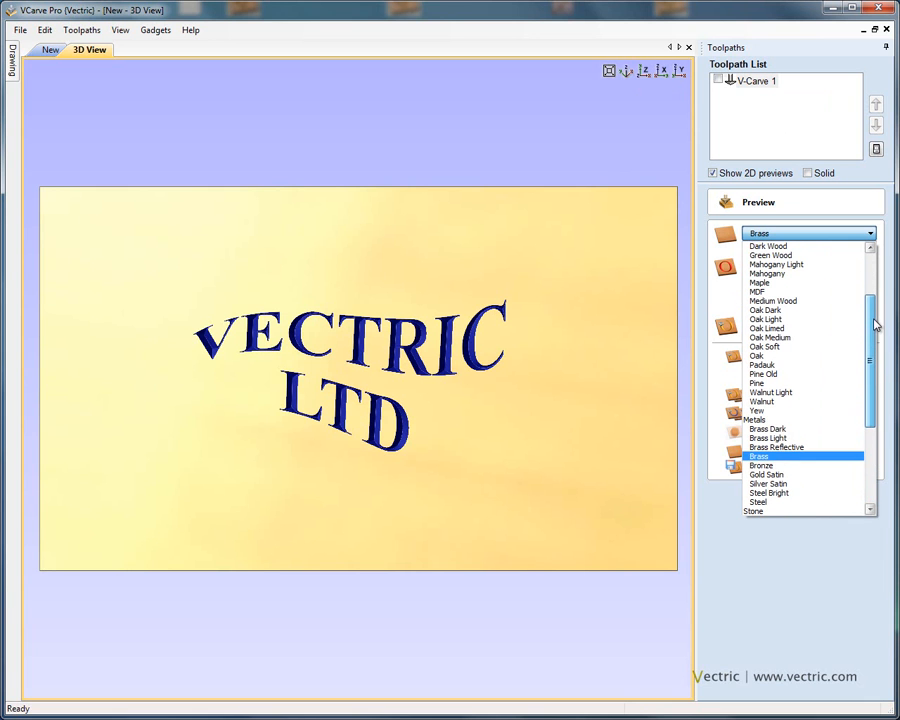
{"action": "left_click", "coordinate": [808, 347]}
{"action": "left_click_drag", "start_coordinate": [580, 366], "coordinate": [589, 255]}
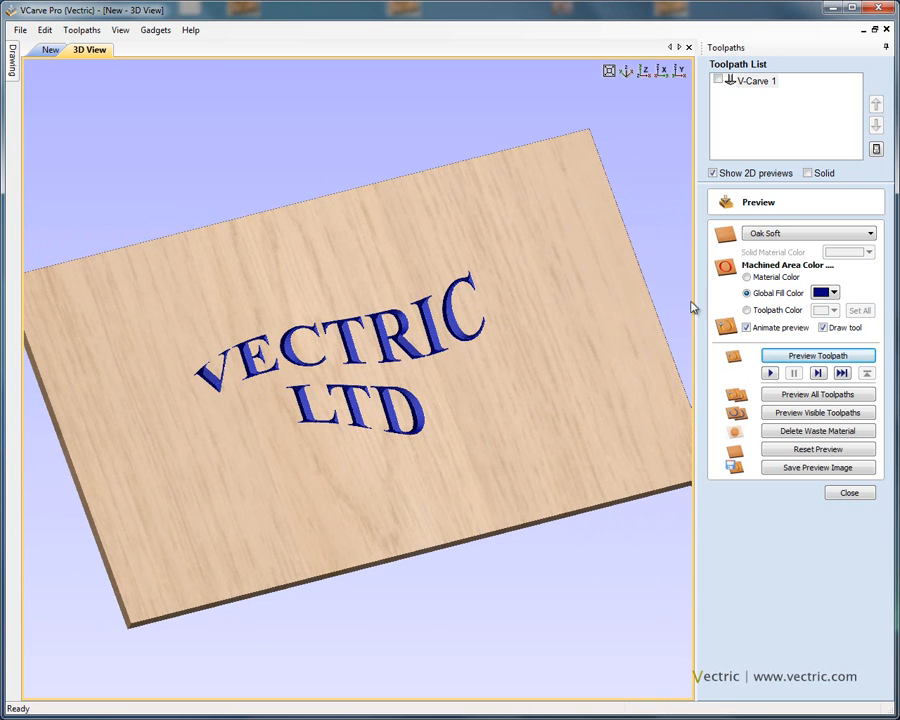
Step: Set the machined area fill color to red and close the preview
{"action": "left_click", "coordinate": [834, 293]}
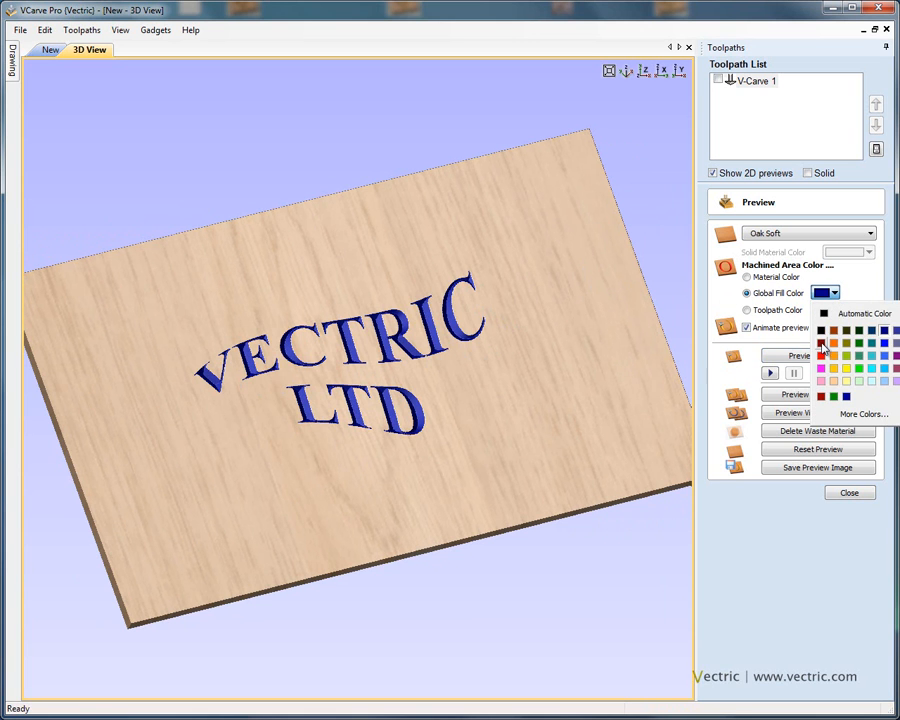
{"action": "left_click", "coordinate": [818, 341]}
{"action": "mouse_move", "coordinate": [488, 485]}
{"action": "left_mouse_down"}
{"action": "mouse_move", "coordinate": [305, 500]}
{"action": "mouse_move", "coordinate": [422, 488]}
{"action": "mouse_move", "coordinate": [491, 467]}
{"action": "left_mouse_up"}
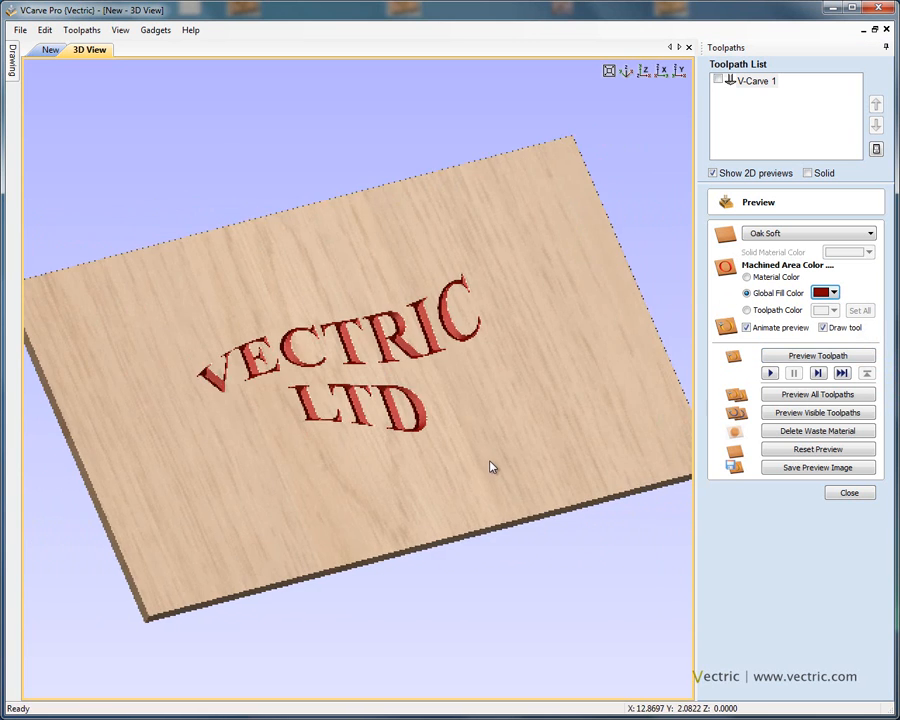
{"action": "left_click", "coordinate": [847, 494]}
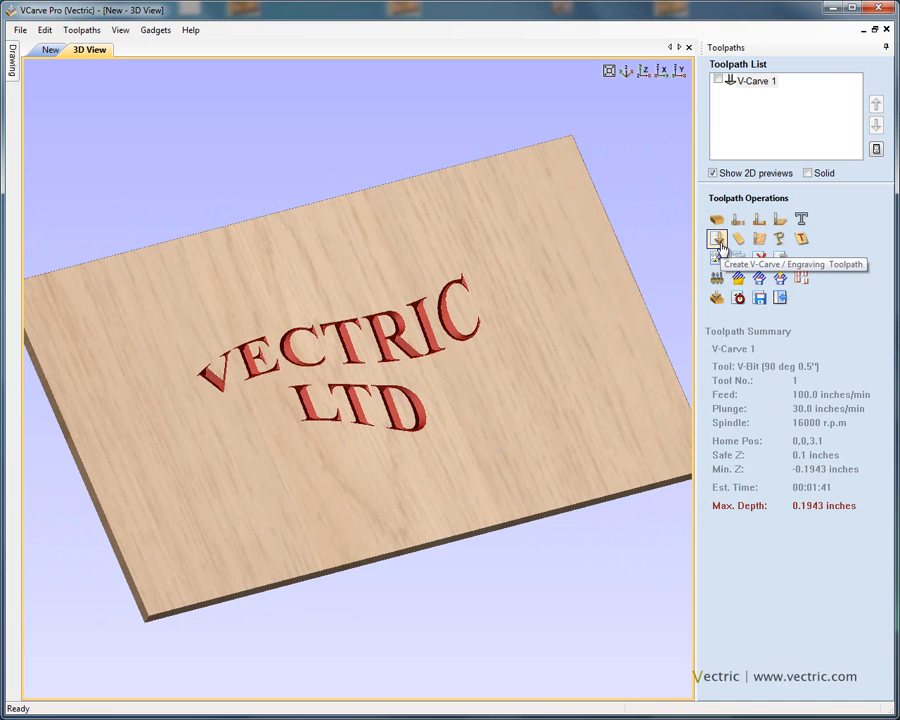
Step: Open Save Toolpaths and choose the Mach2/3 ATC Arcs (inch) (*.txt) post processor
{"action": "left_click", "coordinate": [759, 299]}
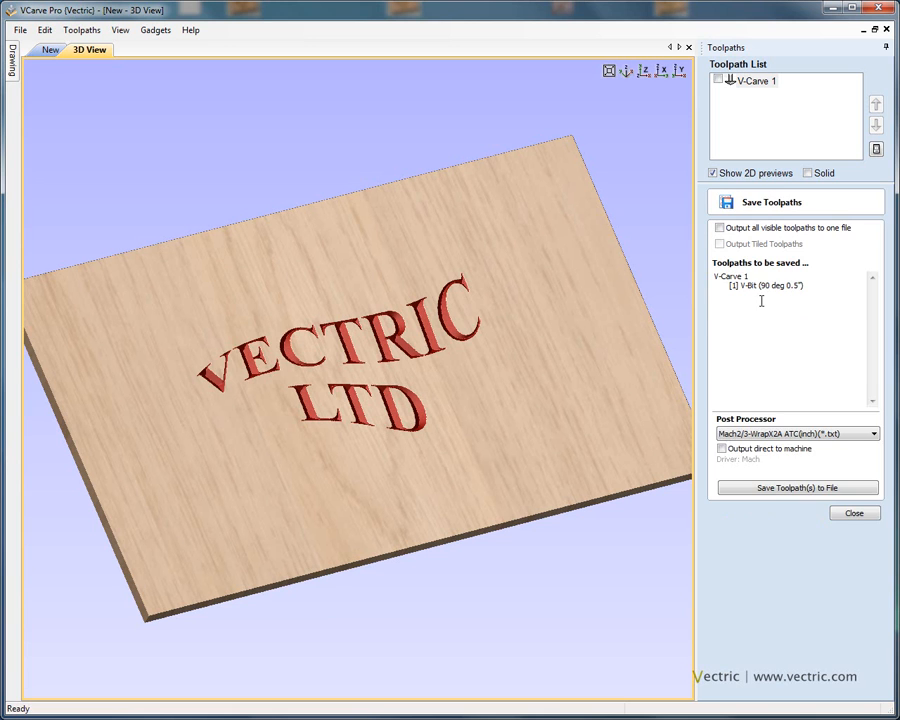
{"action": "left_click", "coordinate": [874, 434]}
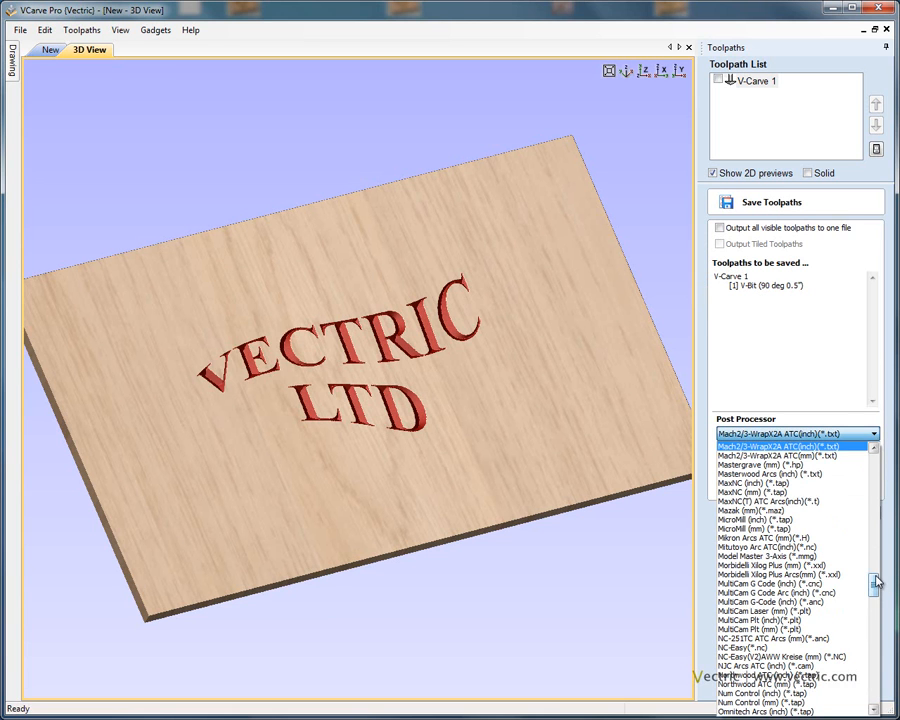
{"action": "scroll", "coordinate": [876, 575], "scroll_direction": "up", "scroll_amount": 3}
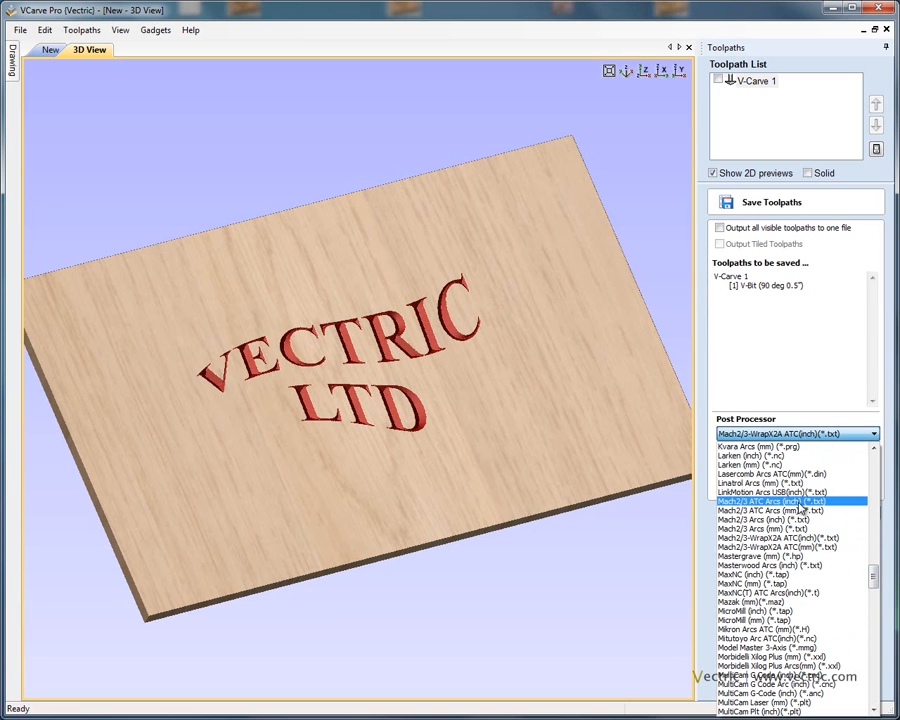
{"action": "left_click", "coordinate": [801, 501]}
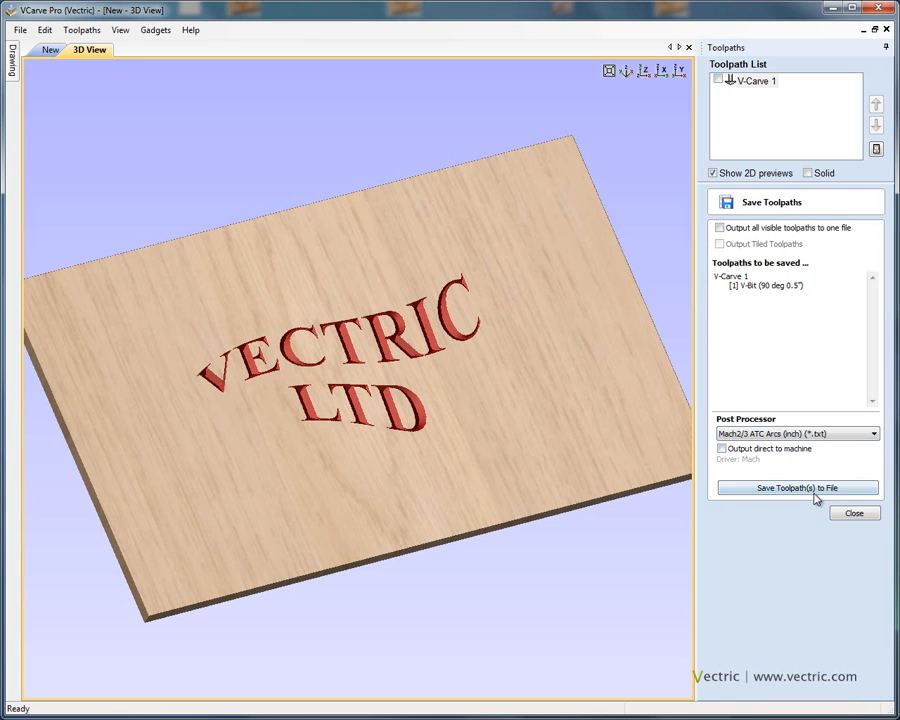
{"action": "left_click", "coordinate": [805, 490]}
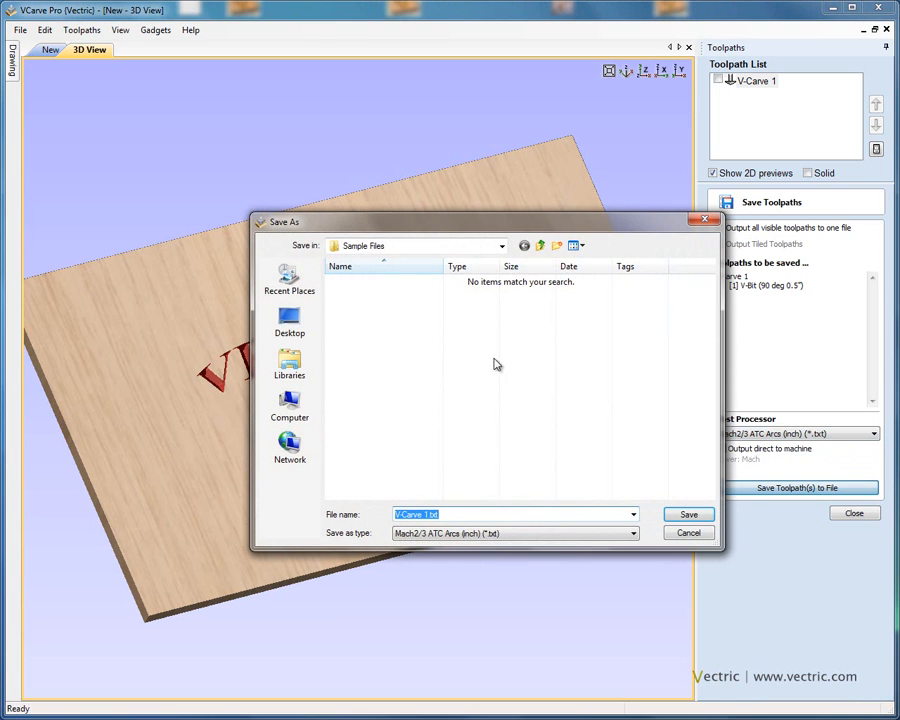
{"action": "left_click", "coordinate": [465, 514]}
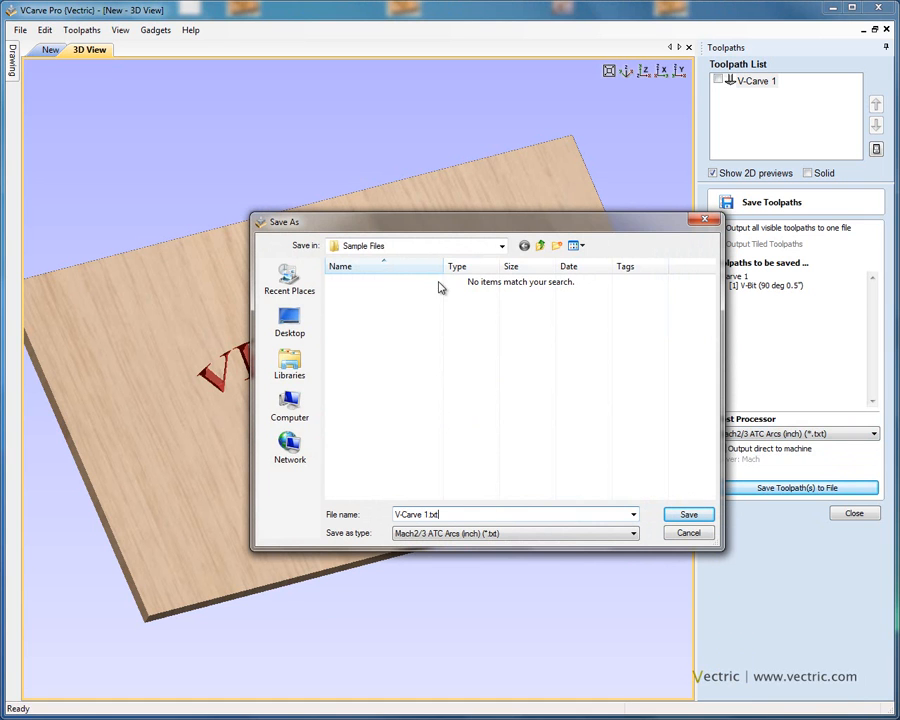
{"action": "left_click", "coordinate": [697, 538]}
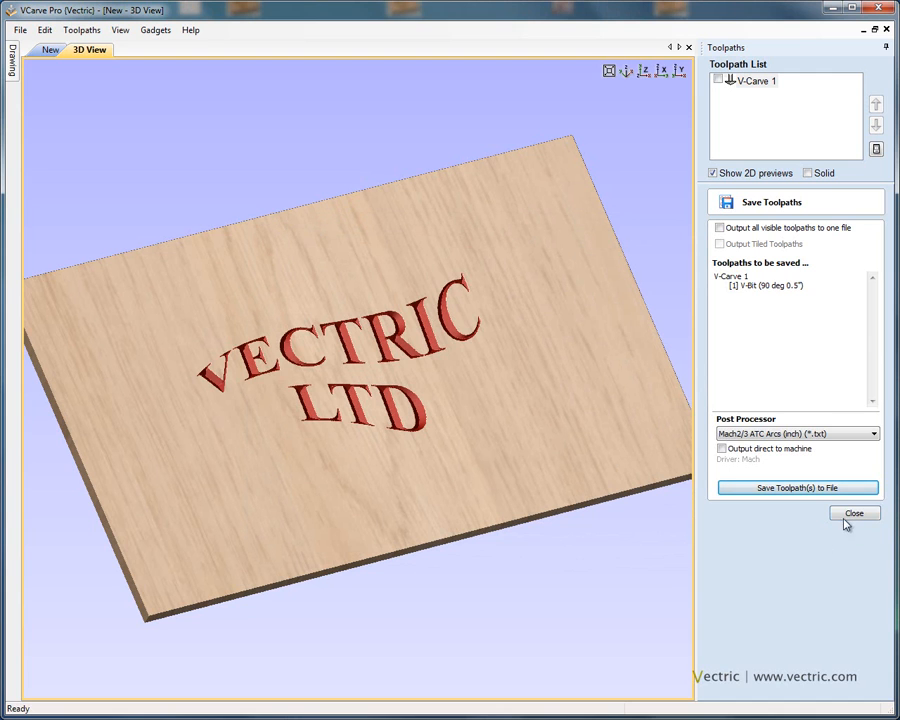
{"action": "left_click", "coordinate": [854, 516]}
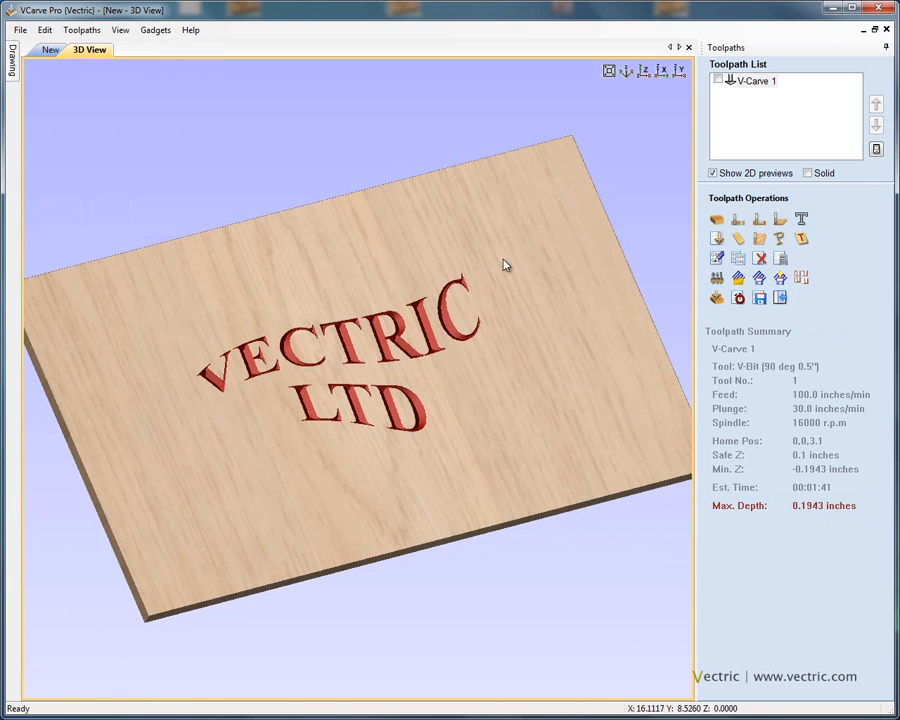
Step: Pin the Drawing panel open alongside the Toolpaths panel
{"action": "mouse_move", "coordinate": [15, 75]}
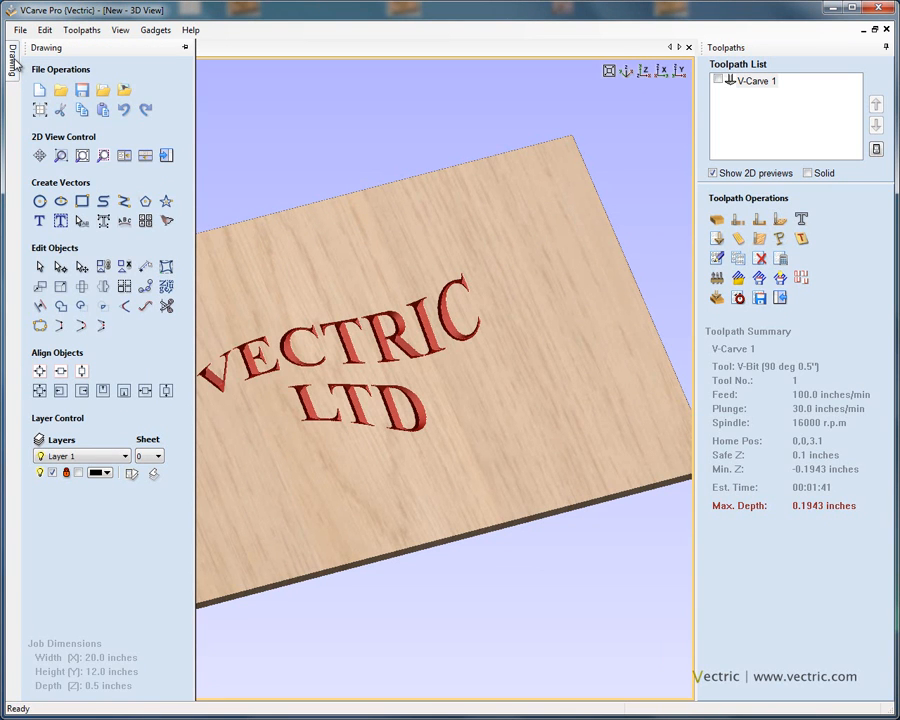
{"action": "left_click", "coordinate": [186, 49]}
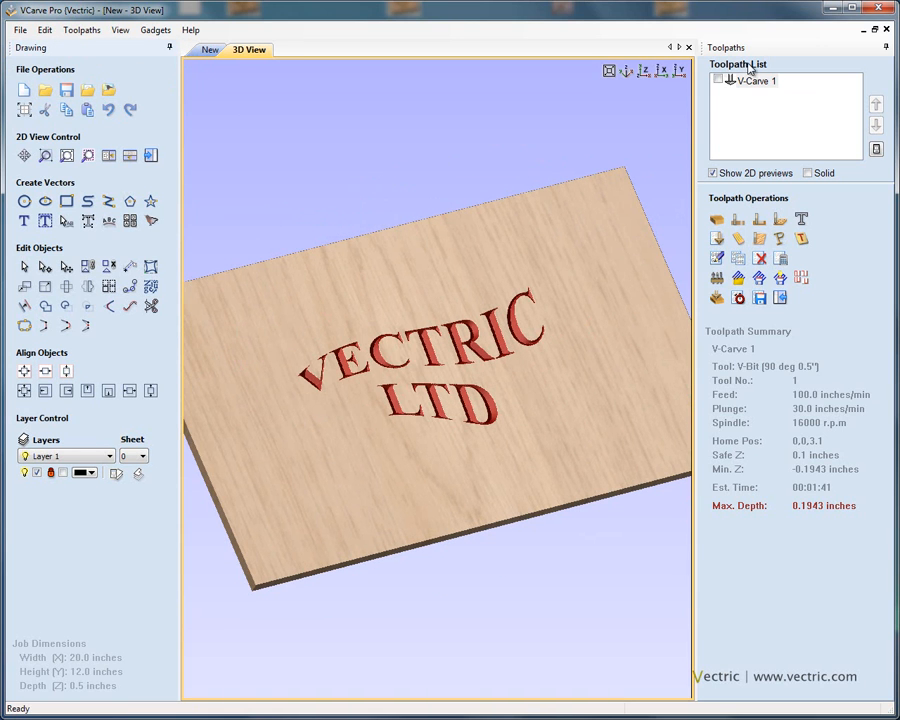
{"action": "left_click", "coordinate": [785, 298]}
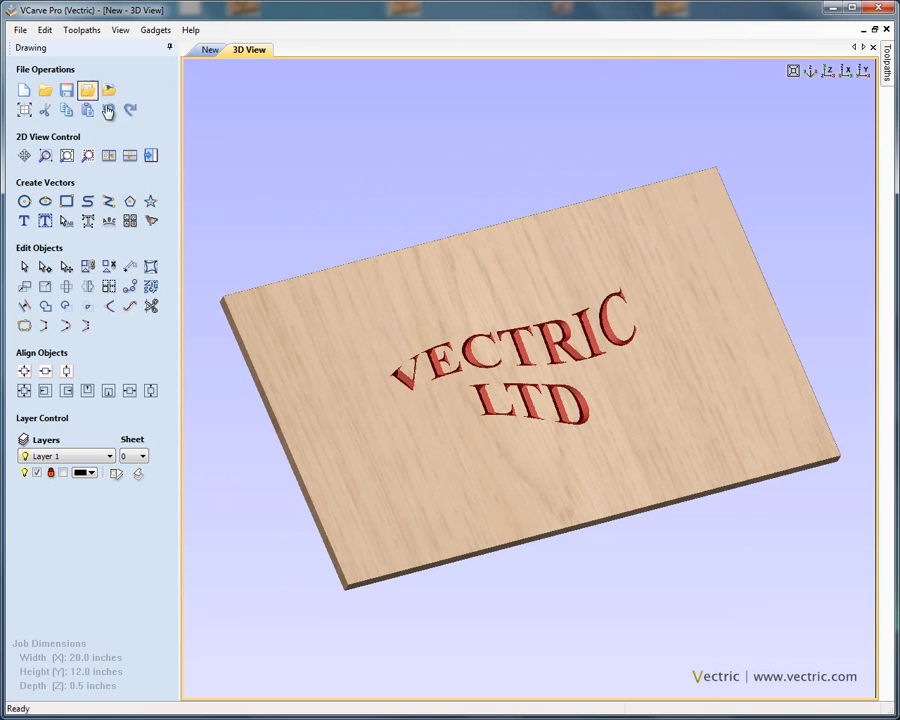
{"action": "left_click", "coordinate": [150, 155]}
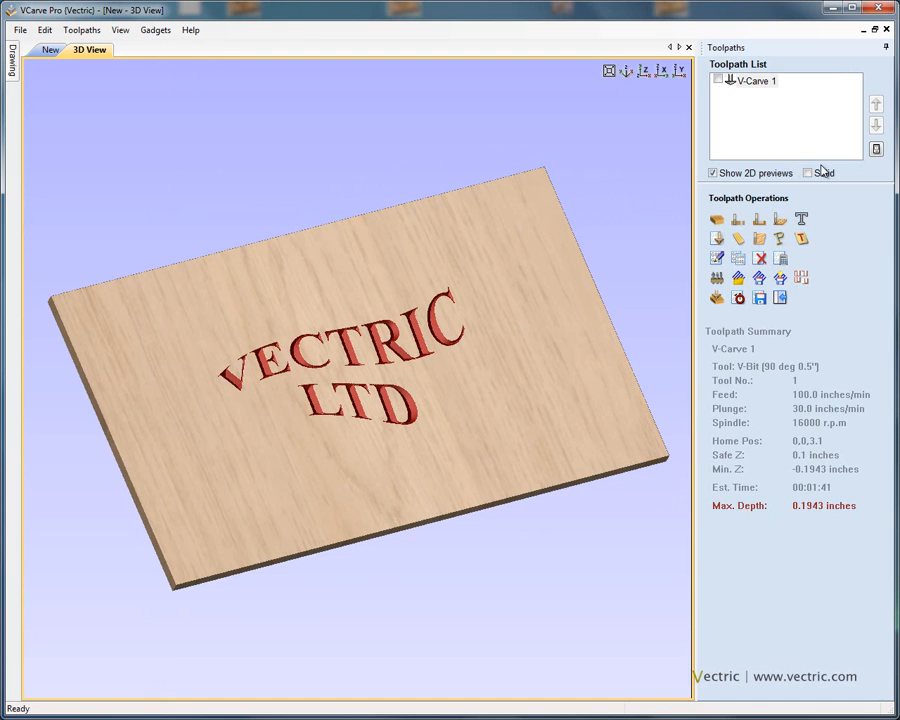
{"action": "mouse_move", "coordinate": [17, 63]}
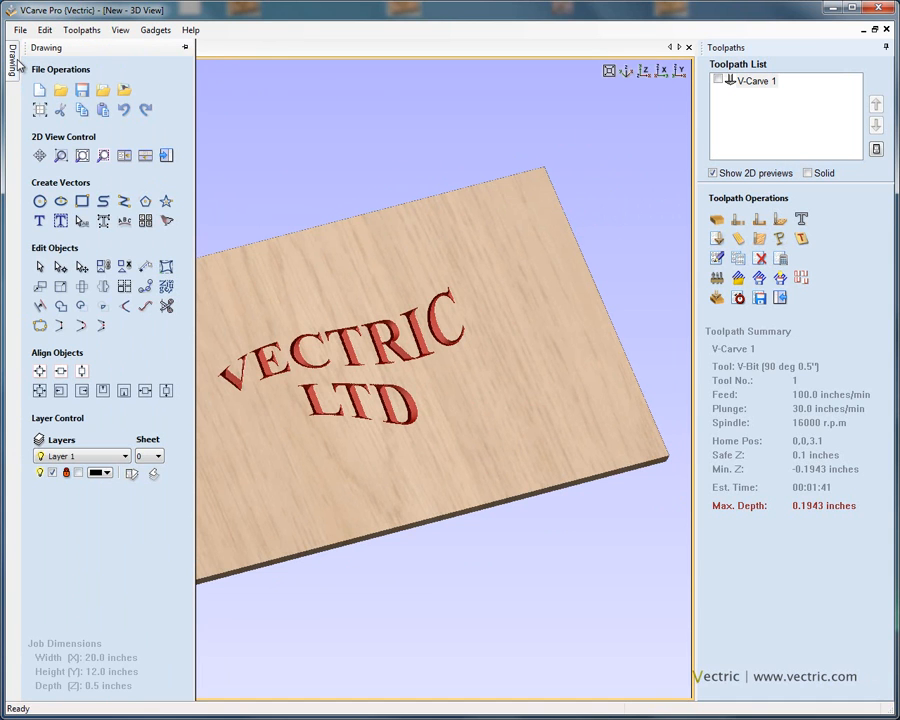
{"action": "left_click", "coordinate": [185, 47]}
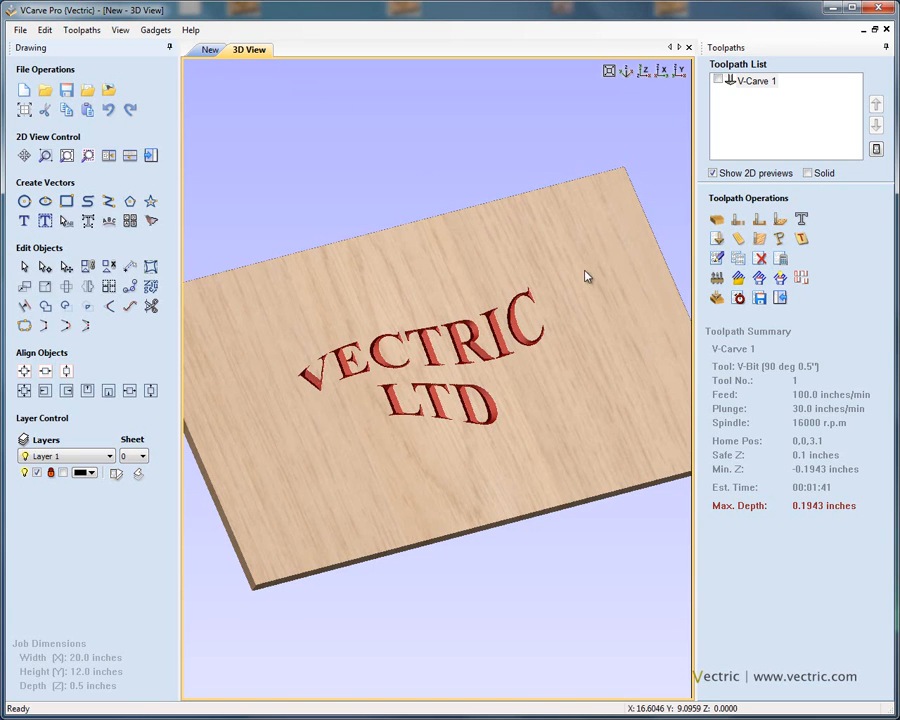
Step: Tile the 2D drawing and 3D view windows one above the other
{"action": "left_click_drag", "start_coordinate": [582, 295], "coordinate": [599, 253]}
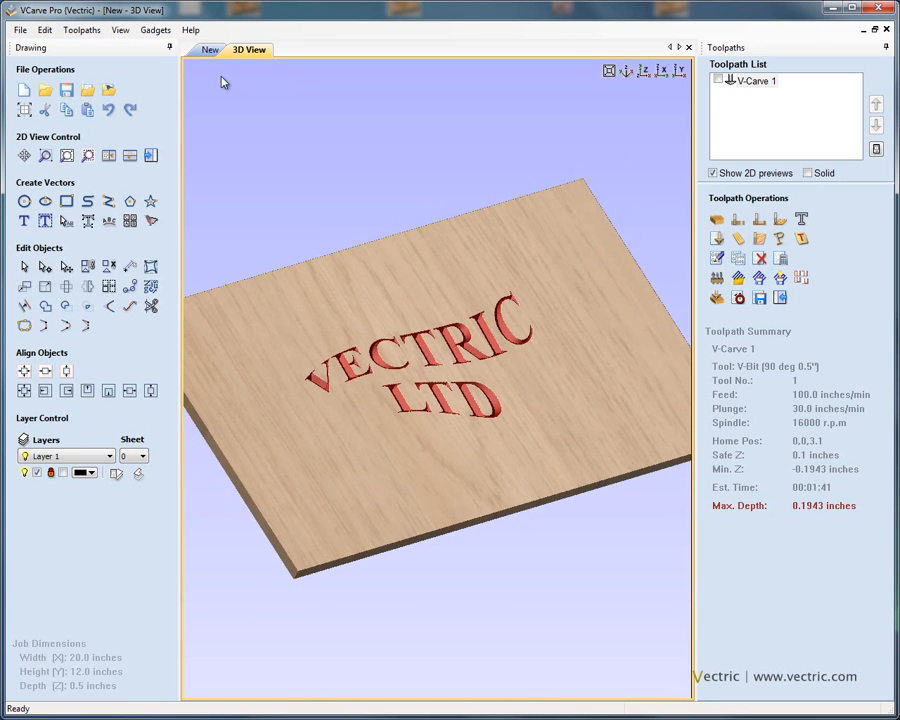
{"action": "left_click", "coordinate": [209, 51]}
{"action": "left_click", "coordinate": [250, 52]}
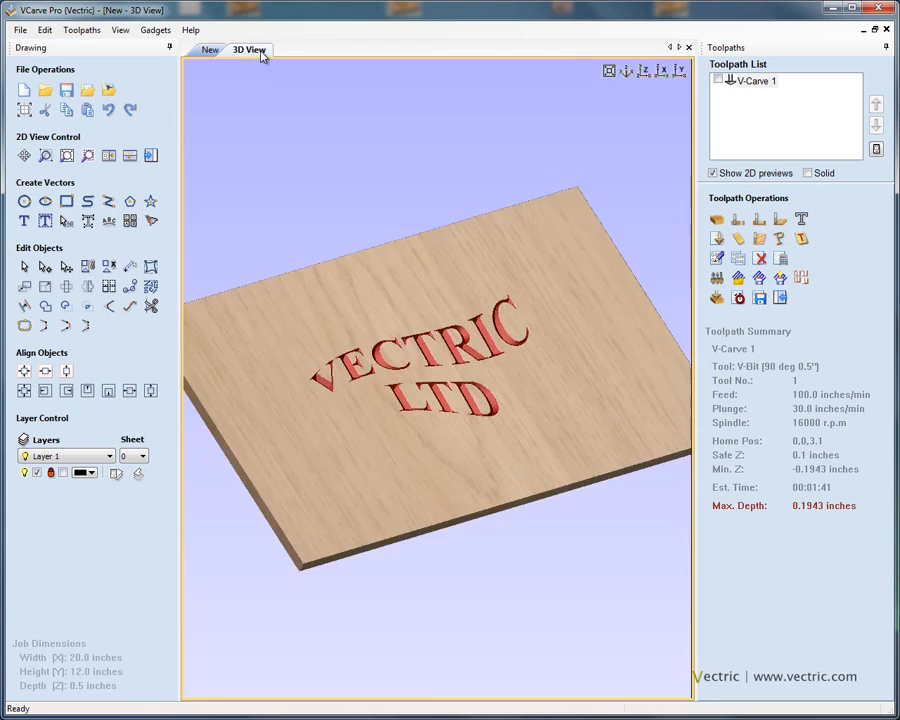
{"action": "left_click", "coordinate": [111, 157]}
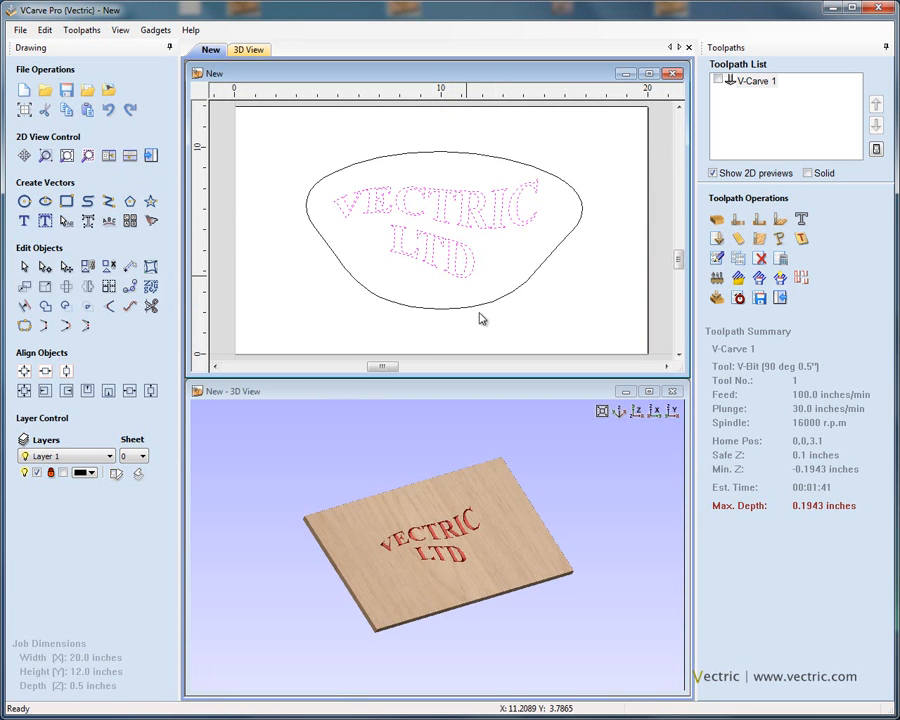
{"action": "right_click_drag", "start_coordinate": [531, 513], "coordinate": [540, 498]}
{"action": "left_click_drag", "start_coordinate": [532, 553], "coordinate": [460, 564]}
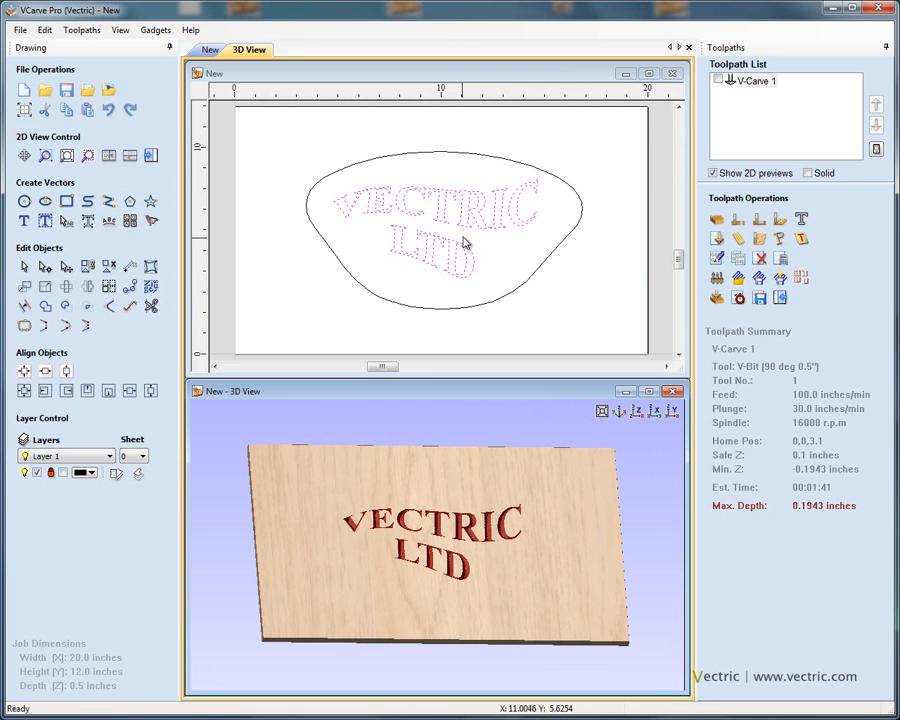
{"action": "left_click", "coordinate": [530, 240]}
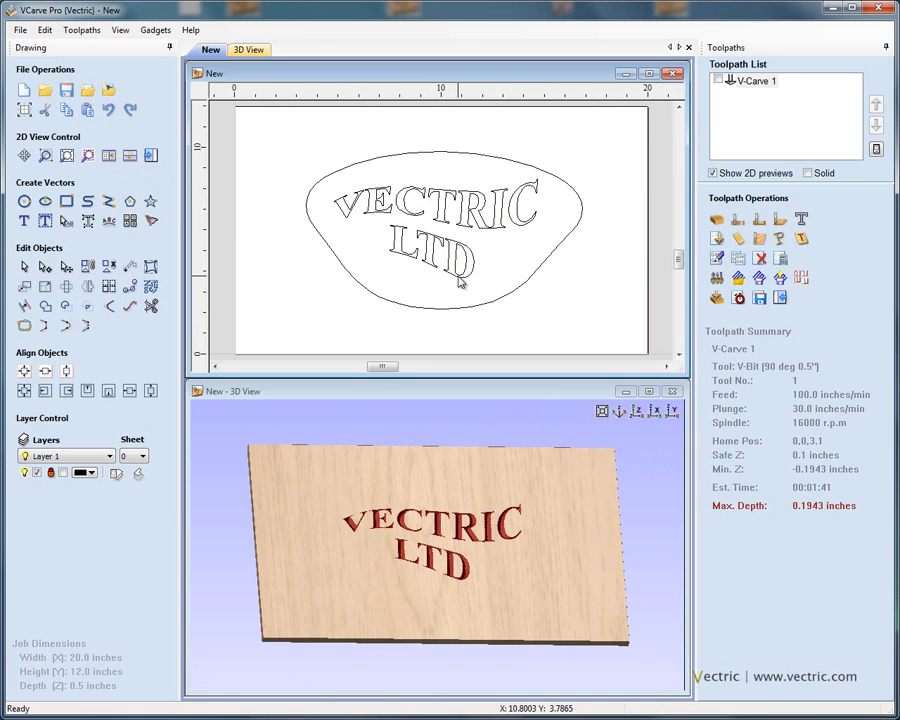
Step: Rearrange the tiled windows side by side and back, then maximize the 2D drawing window
{"action": "left_click", "coordinate": [109, 156]}
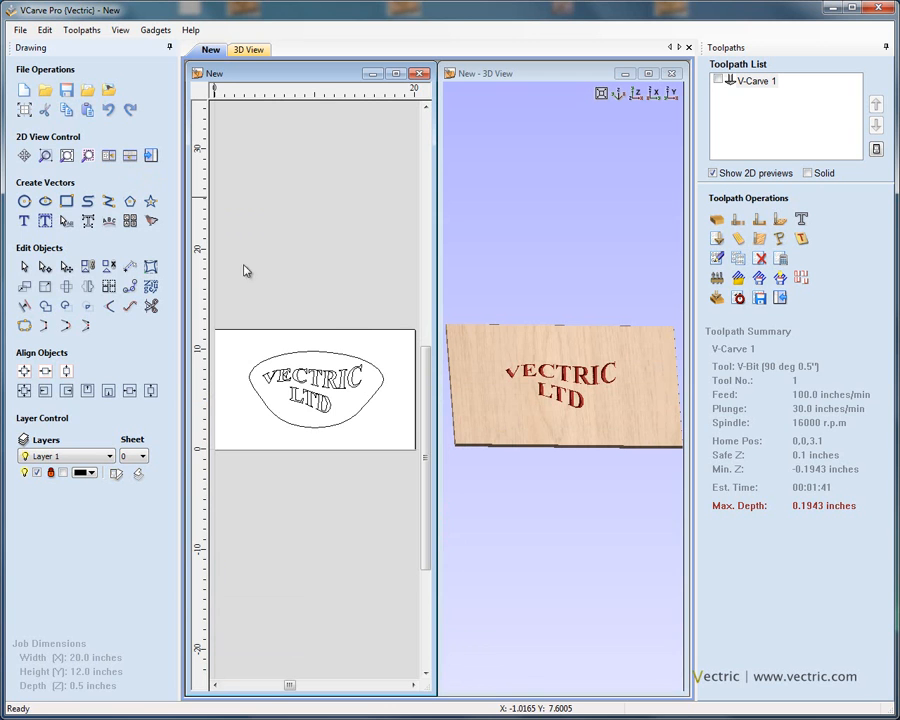
{"action": "left_click", "coordinate": [131, 157]}
{"action": "left_click", "coordinate": [467, 503]}
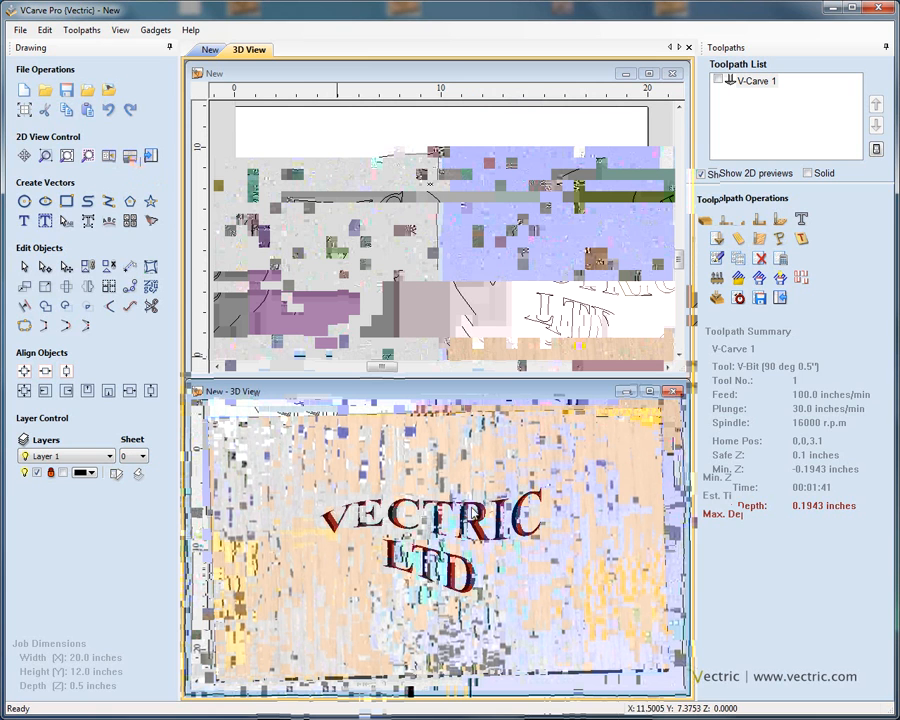
{"action": "left_click", "coordinate": [784, 304]}
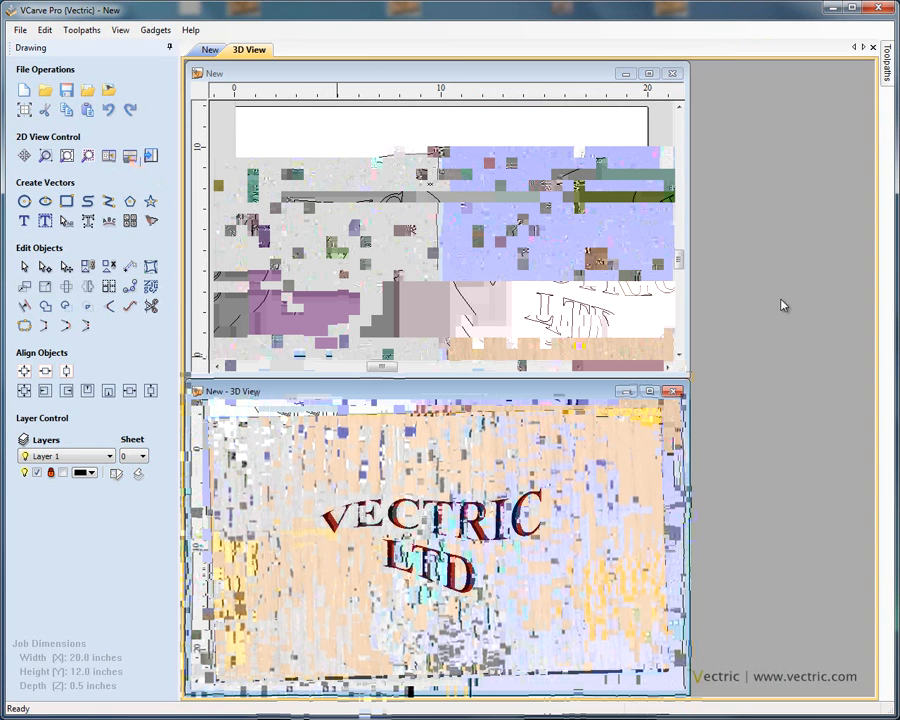
{"action": "double_click", "coordinate": [547, 77]}
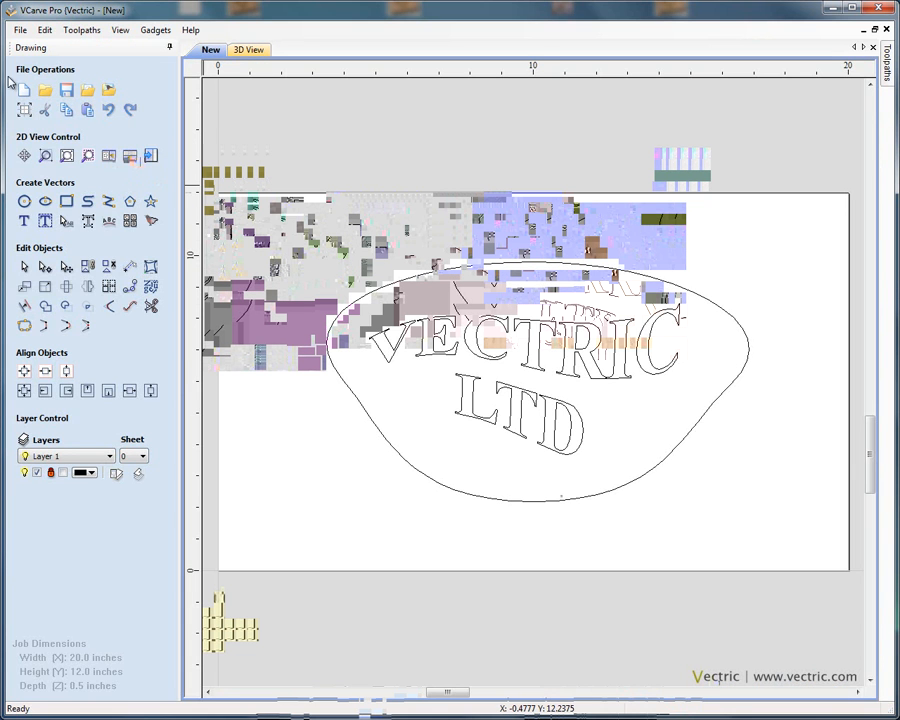
Step: Select the oval boundary vector and calculate a 2D Profile toolpath 0.5 inches deep, outside, using the End Mill (0.25 inch)
{"action": "left_click", "coordinate": [450, 271]}
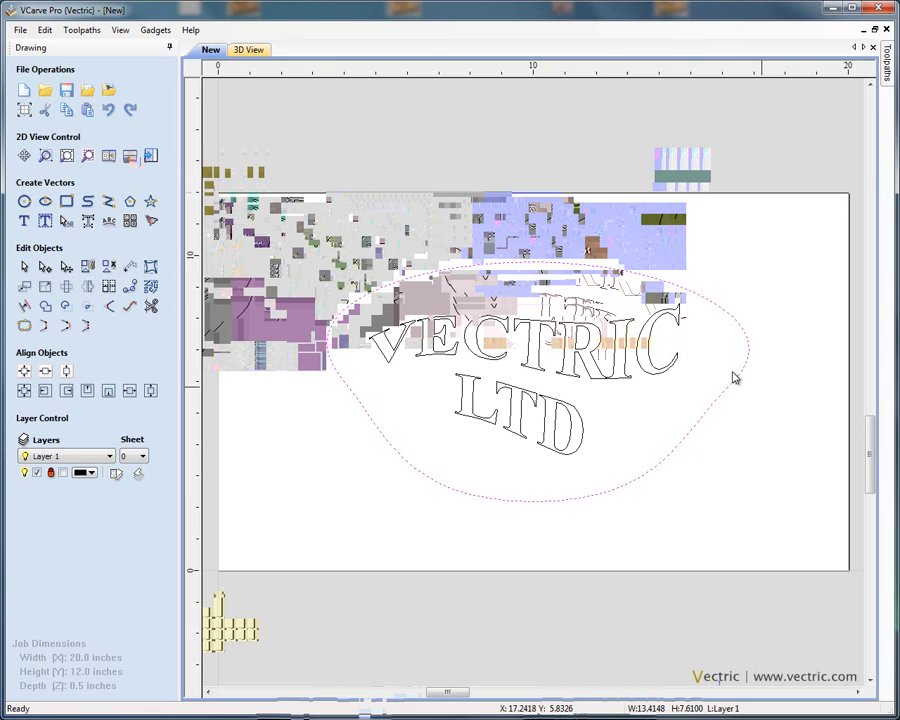
{"action": "left_click", "coordinate": [151, 157]}
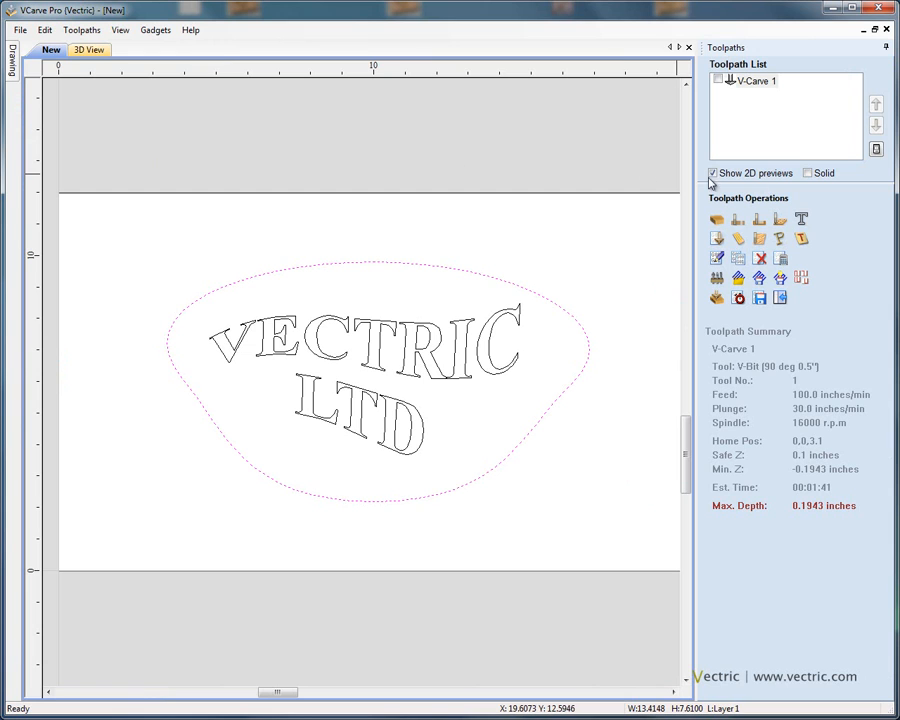
{"action": "left_click", "coordinate": [758, 85]}
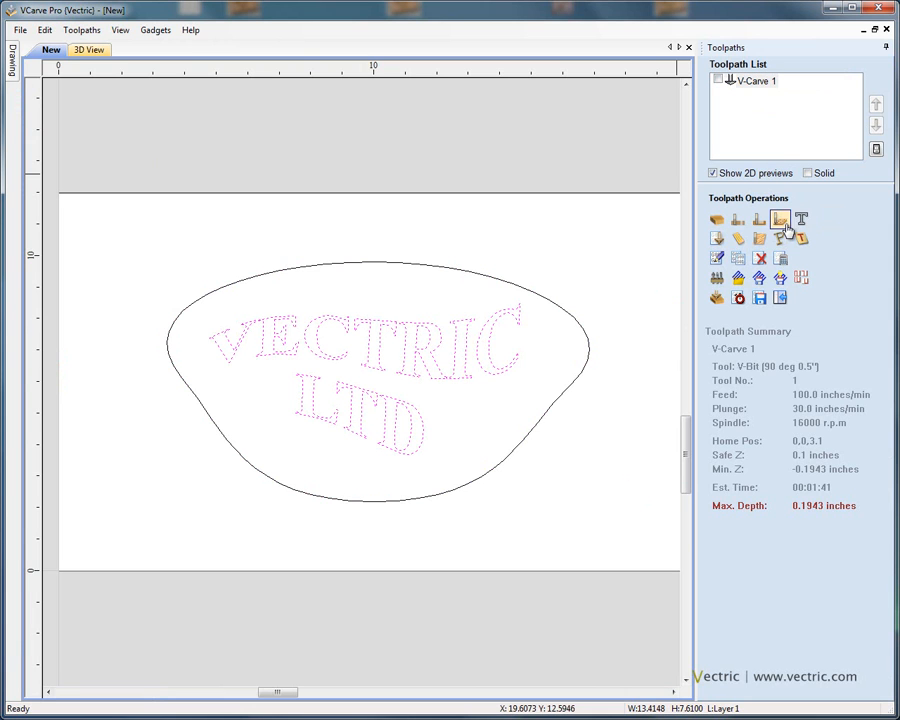
{"action": "left_click", "coordinate": [588, 344]}
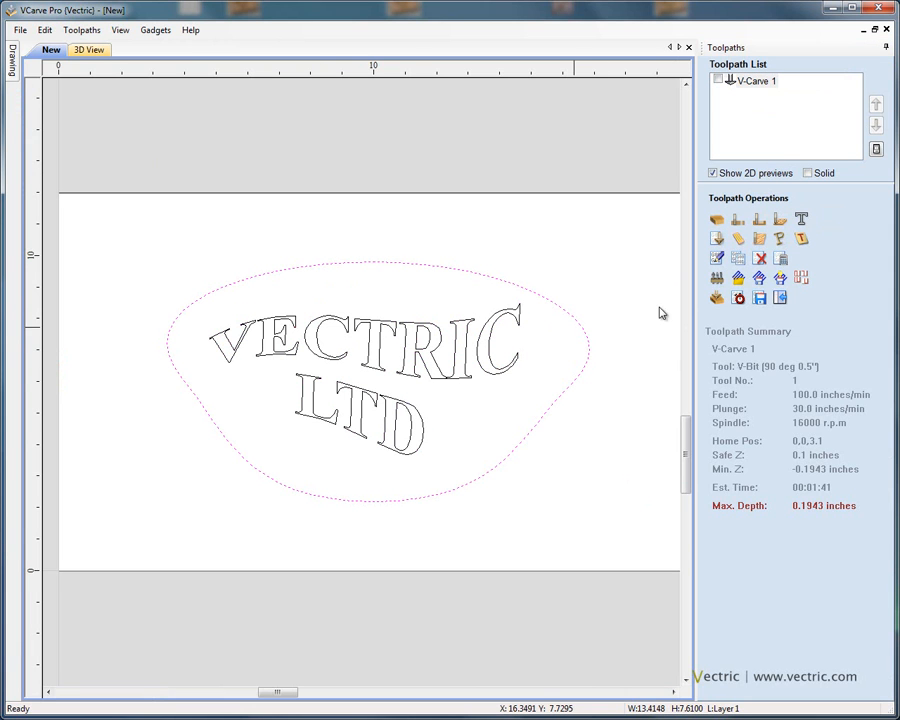
{"action": "left_click", "coordinate": [739, 221]}
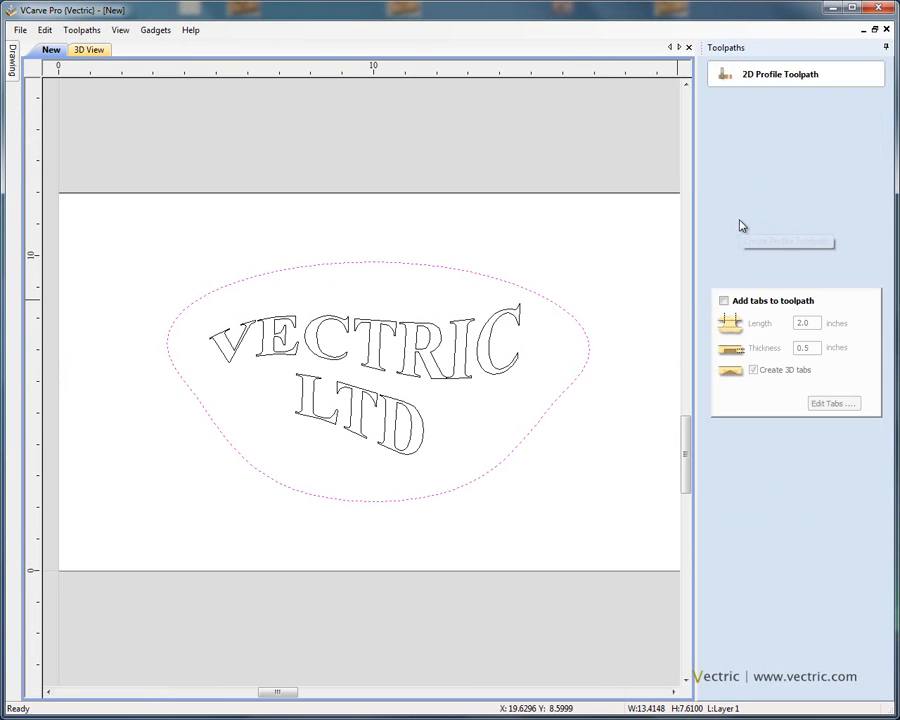
{"action": "left_click", "coordinate": [736, 191]}
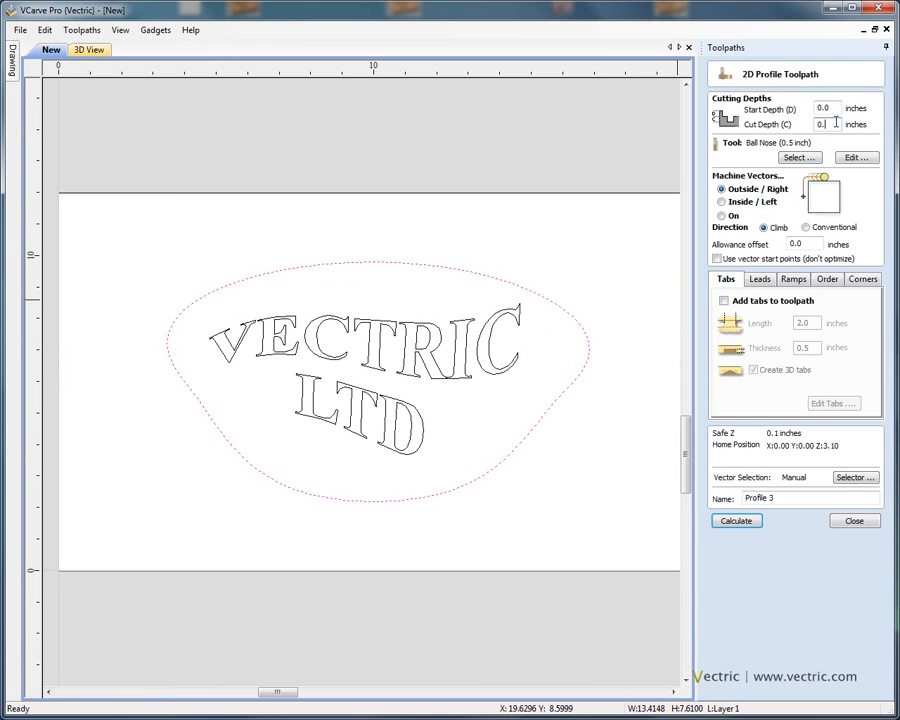
{"action": "left_click", "coordinate": [799, 157]}
{"action": "left_click", "coordinate": [317, 245]}
{"action": "key", "text": "Return"}
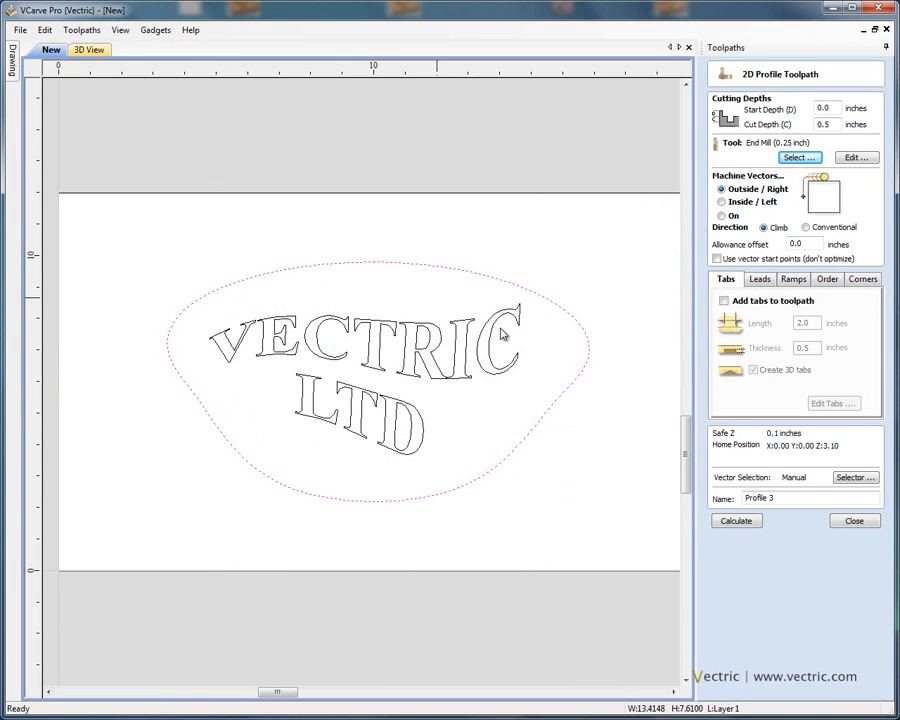
{"action": "left_click", "coordinate": [743, 520]}
Step: Preview the profile cut-out toolpath in the tilted 3D view
{"action": "left_click_drag", "start_coordinate": [474, 416], "coordinate": [597, 295]}
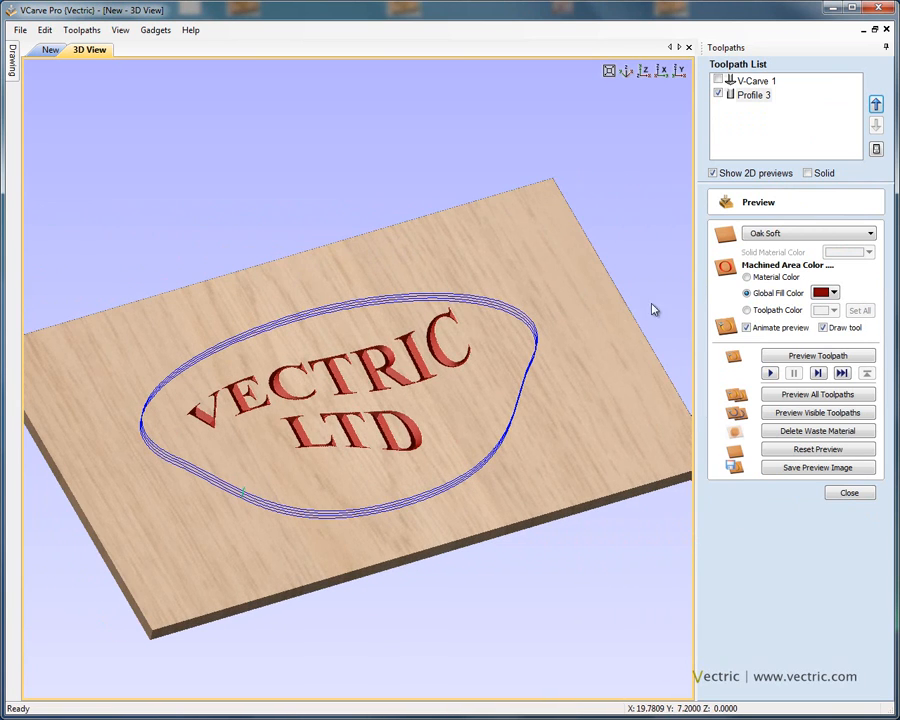
{"action": "left_click", "coordinate": [795, 358]}
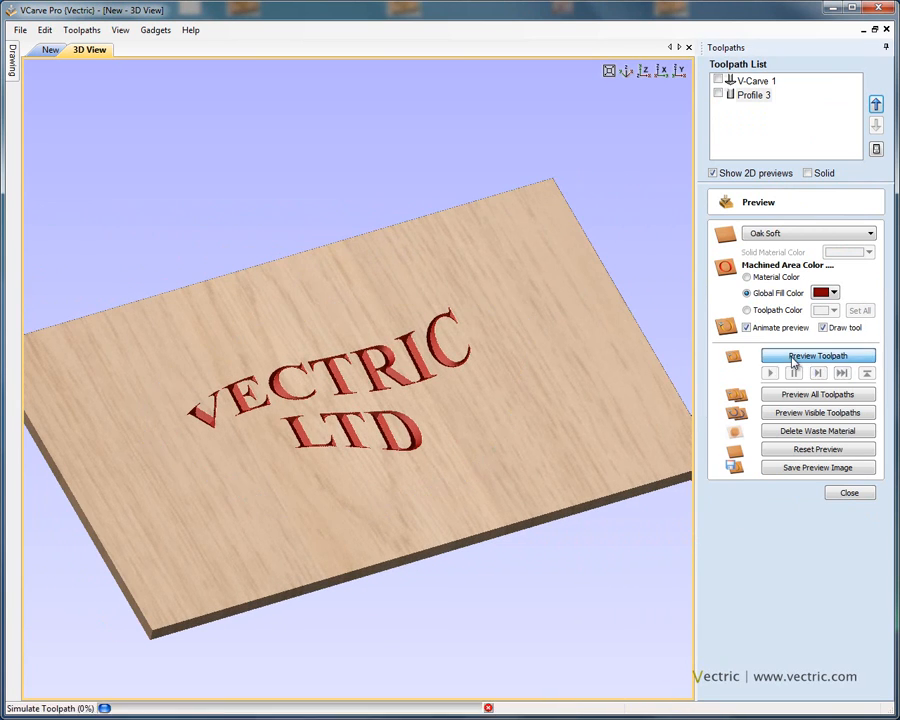
{"action": "left_click_drag", "start_coordinate": [464, 428], "coordinate": [482, 512]}
Step: Delete the waste material in the toolpath preview and orbit the 3D view to inspect the cut-out sign
{"action": "left_click", "coordinate": [806, 432]}
{"action": "left_click_drag", "start_coordinate": [520, 405], "coordinate": [395, 445]}
{"action": "left_click_drag", "start_coordinate": [538, 324], "coordinate": [545, 320]}
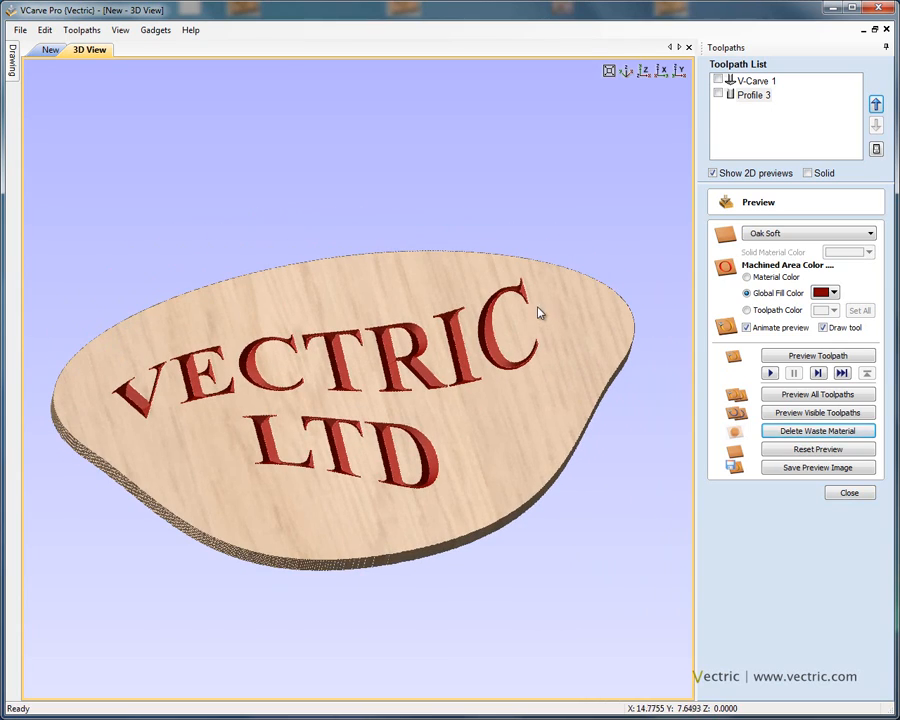
{"action": "left_click", "coordinate": [849, 492]}
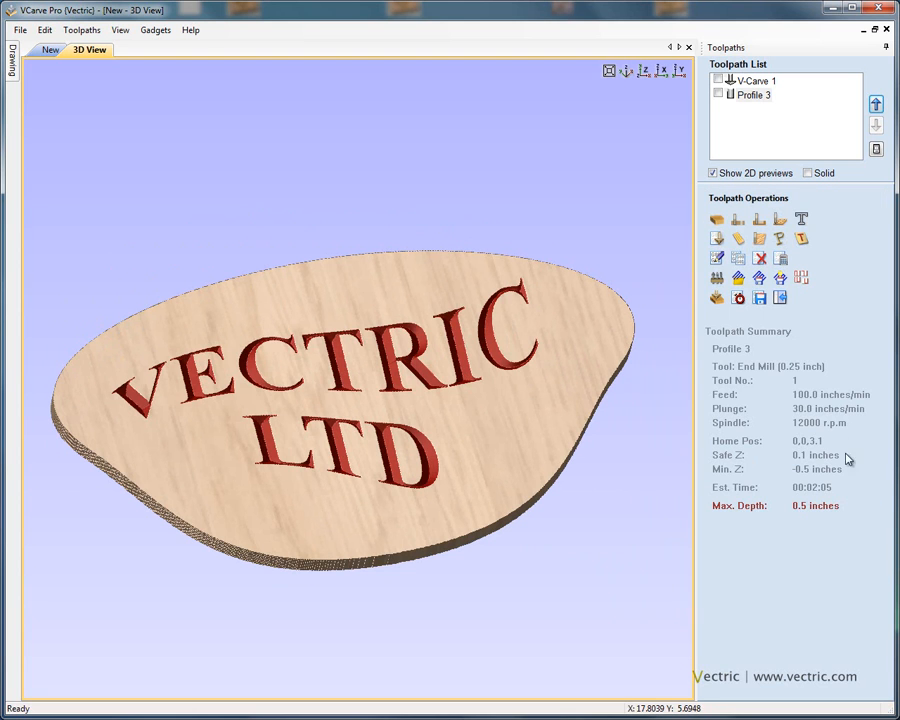
{"action": "left_click", "coordinate": [759, 299]}
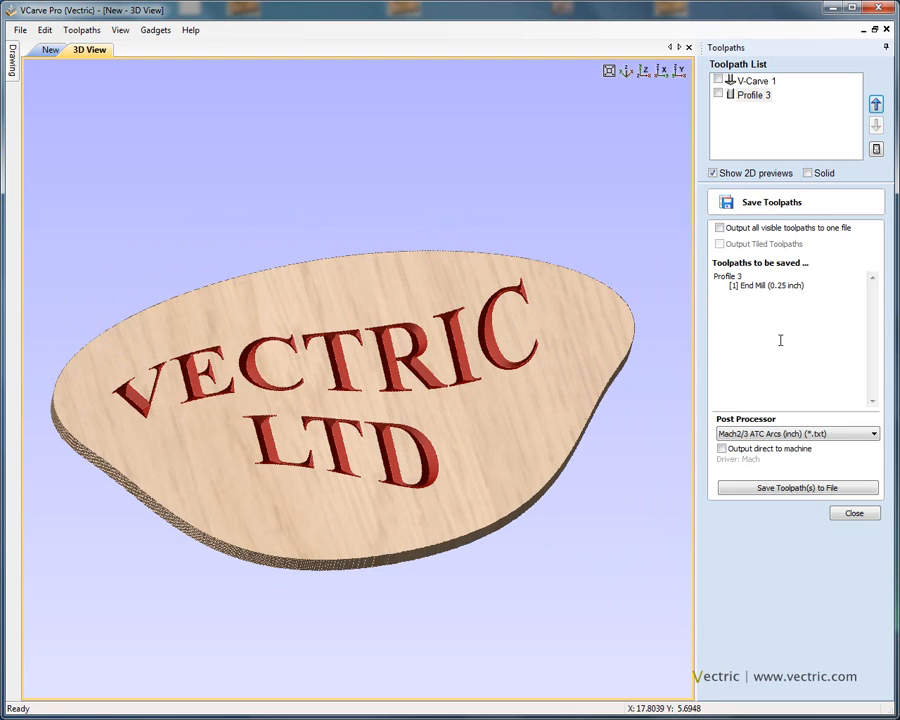
{"action": "left_click", "coordinate": [852, 510]}
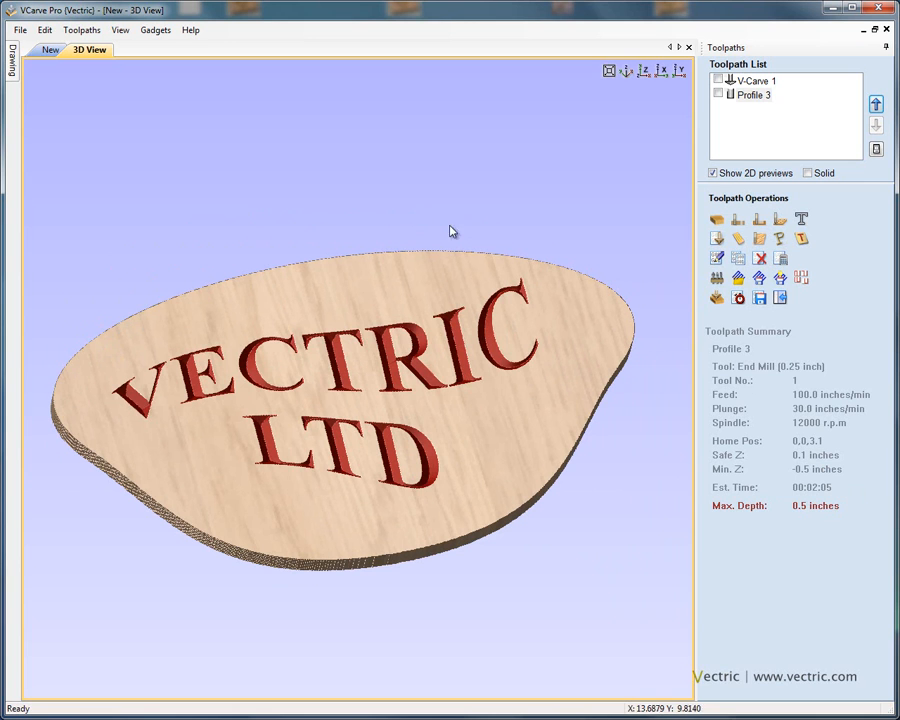
{"action": "left_click", "coordinate": [20, 30]}
{"action": "left_click", "coordinate": [72, 111]}
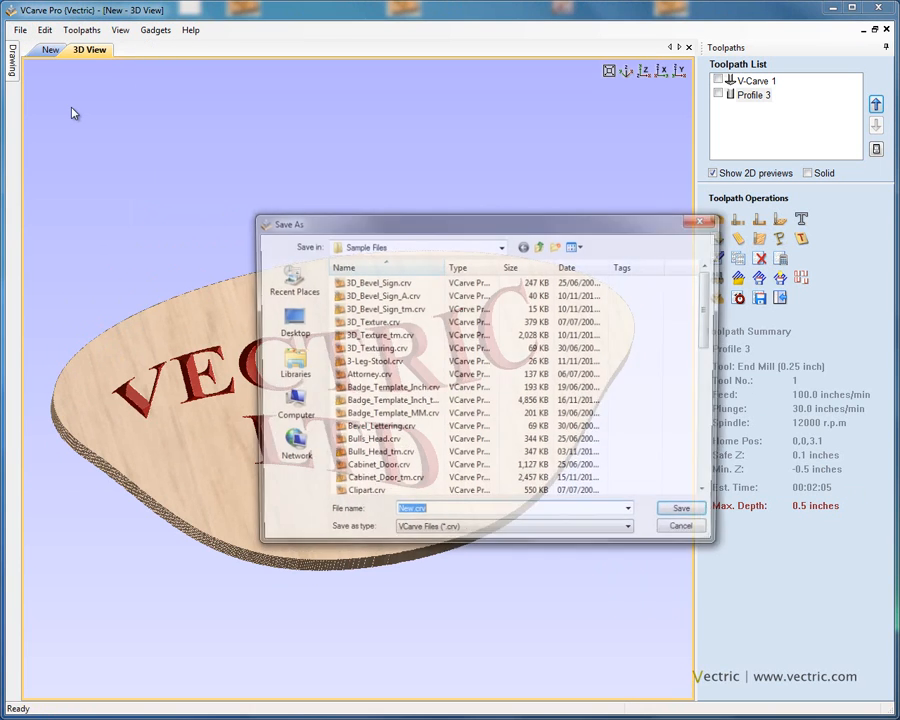
{"action": "left_click", "coordinate": [474, 513]}
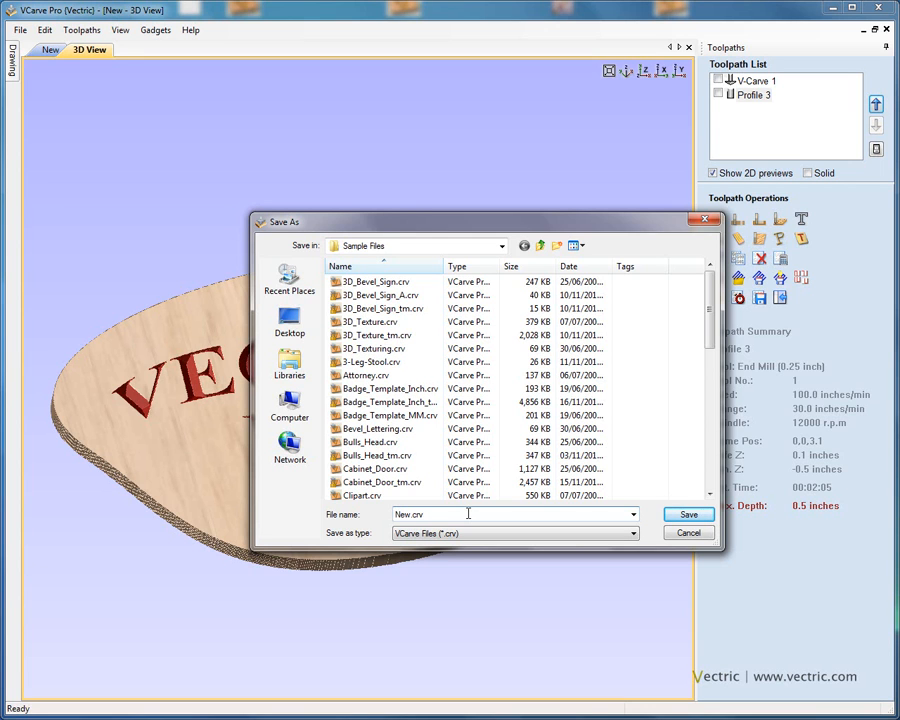
{"action": "left_click_drag", "start_coordinate": [444, 515], "coordinate": [390, 515]}
{"action": "left_click", "coordinate": [450, 518]}
{"action": "left_click", "coordinate": [687, 532]}
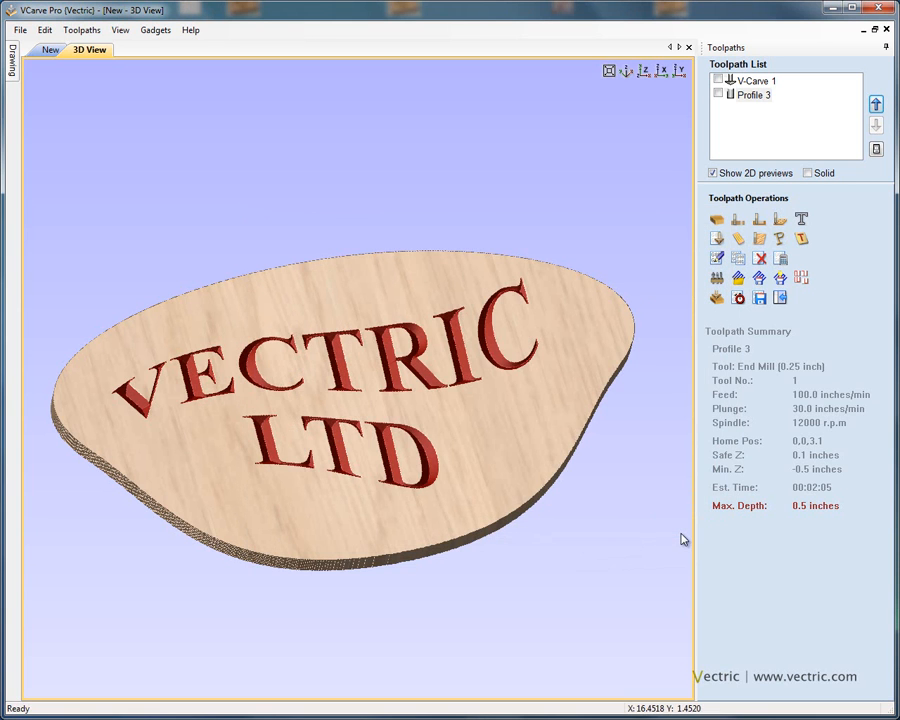
Step: Switch back to the 2D drawing view and open the Drawing tools panel
{"action": "left_click", "coordinate": [51, 50]}
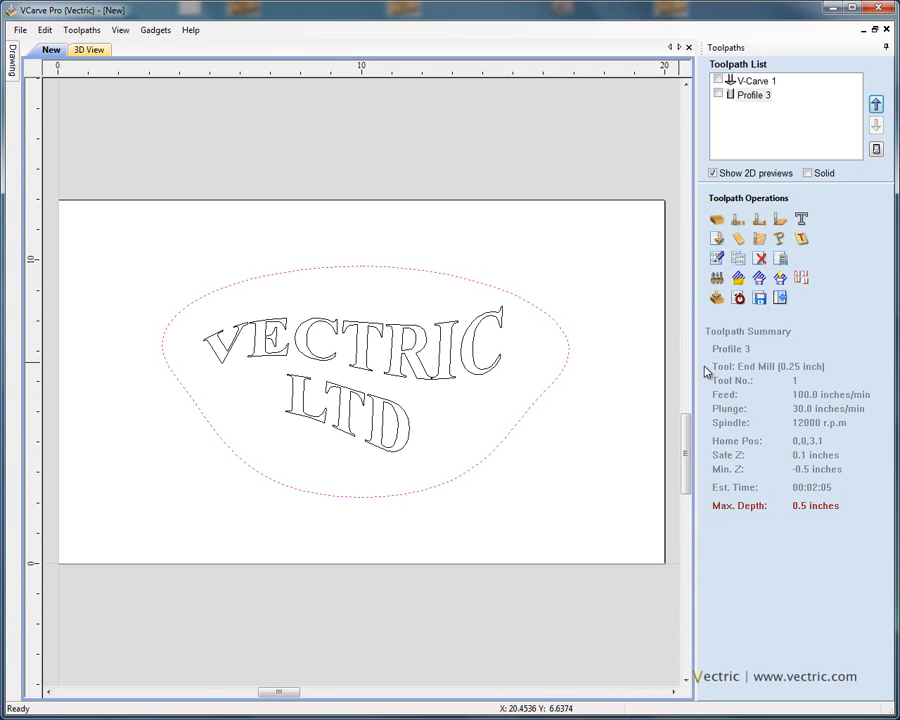
{"action": "left_click", "coordinate": [781, 300]}
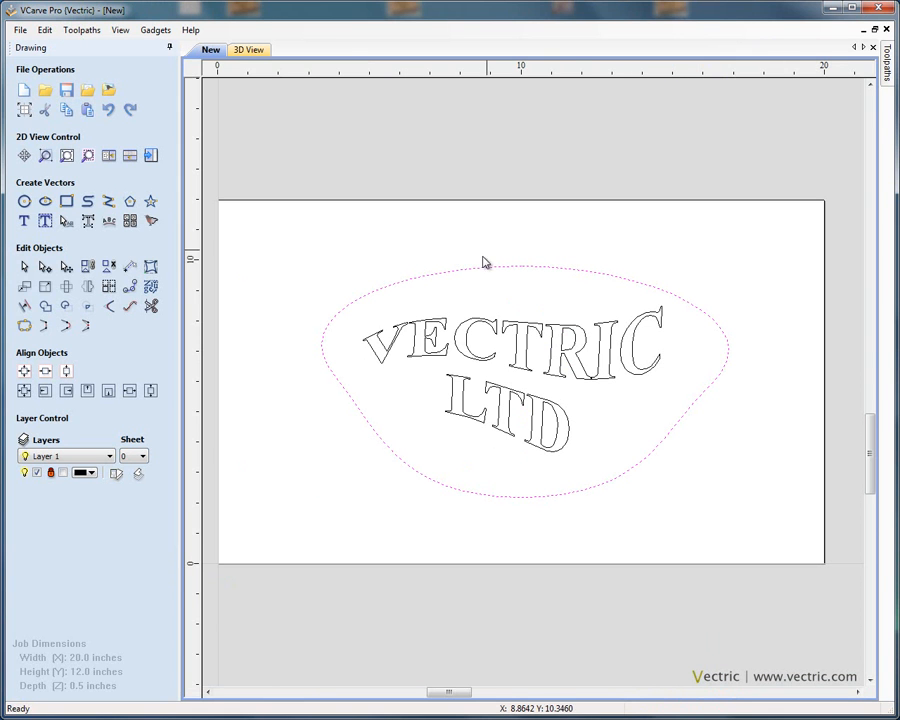
Step: Select all the sign's vectors and look through the export options for selected vectors
{"action": "left_click_drag", "start_coordinate": [310, 248], "coordinate": [765, 539]}
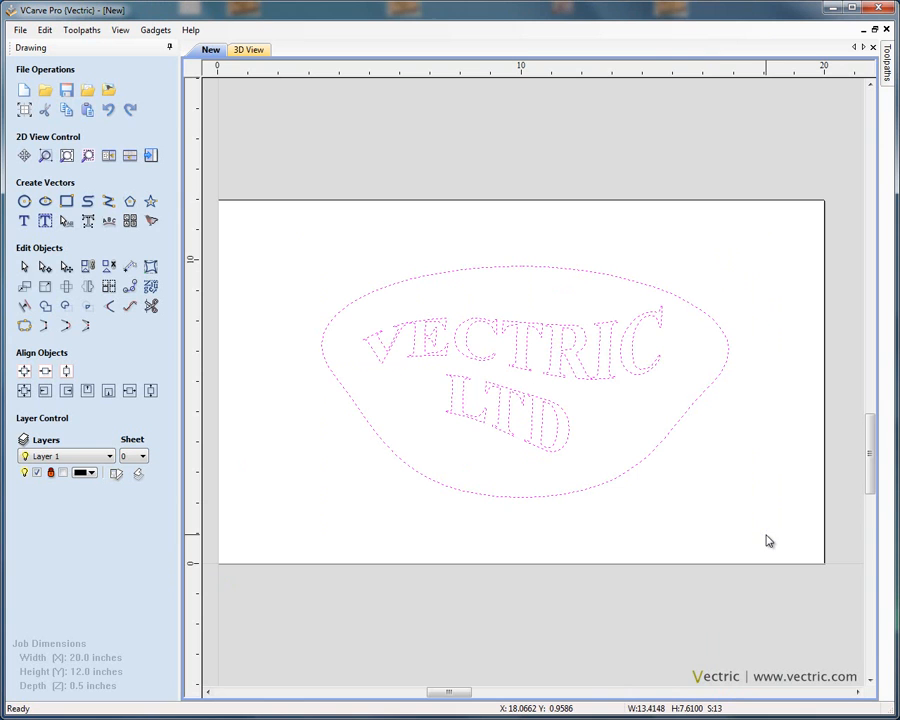
{"action": "left_click", "coordinate": [22, 31]}
{"action": "mouse_move", "coordinate": [134, 140]}
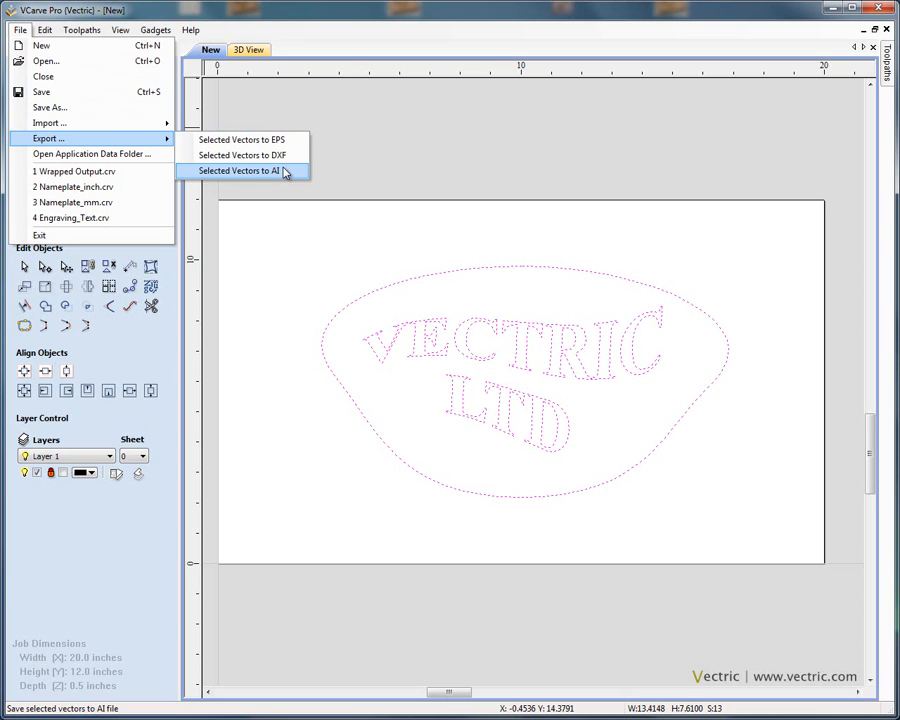
{"action": "left_click", "coordinate": [378, 192]}
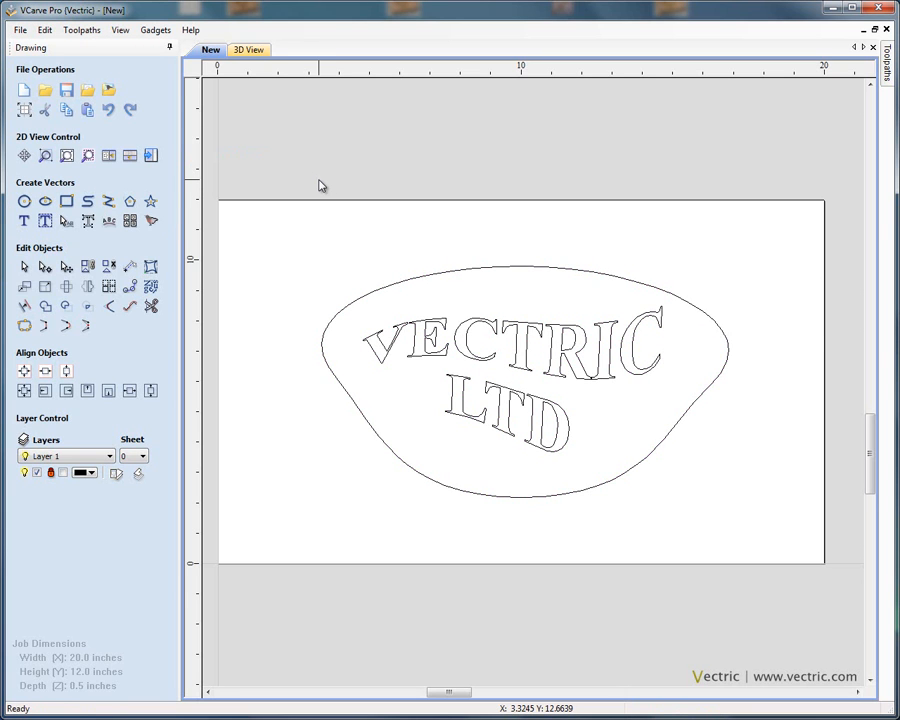